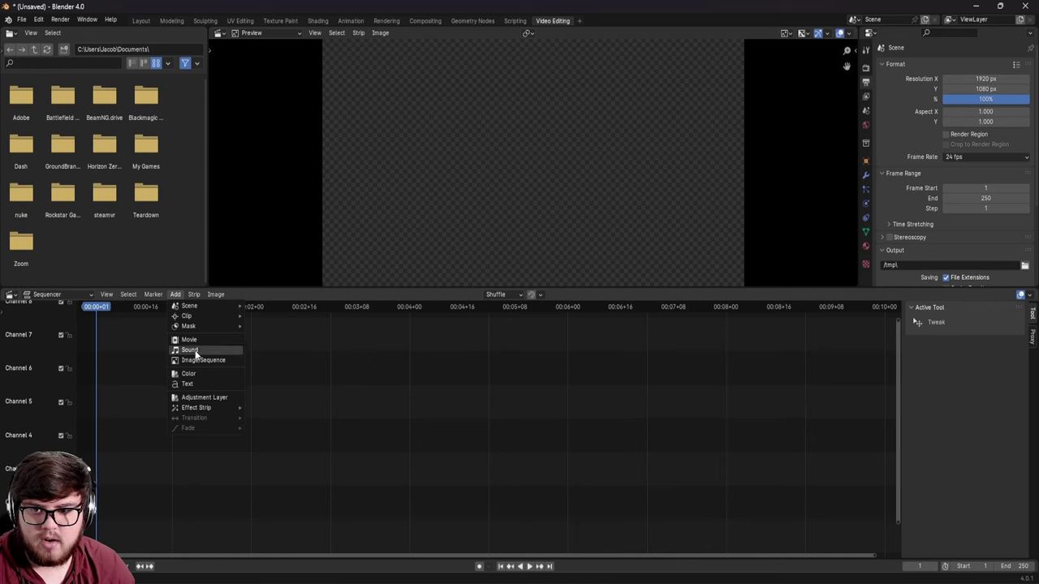
Add the movie pexels-mart-production-7317306 (Original).mp4 from the Footage folder as a strip in the sequencer
left_click(189, 339)
left_click(445, 221)
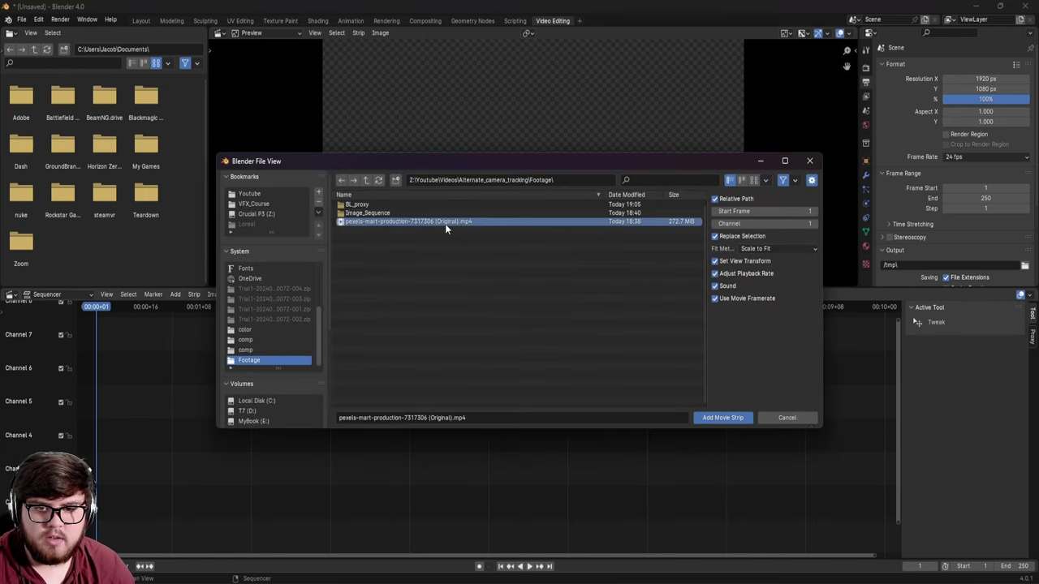
left_click(708, 419)
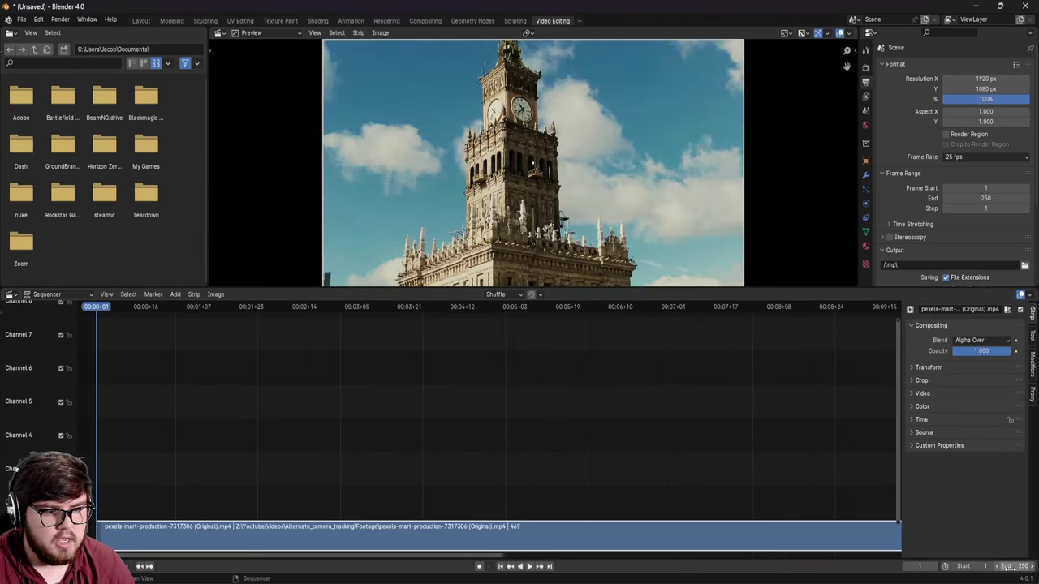
Set the end frame of the scene to 200
left_click(1012, 569)
type("200")
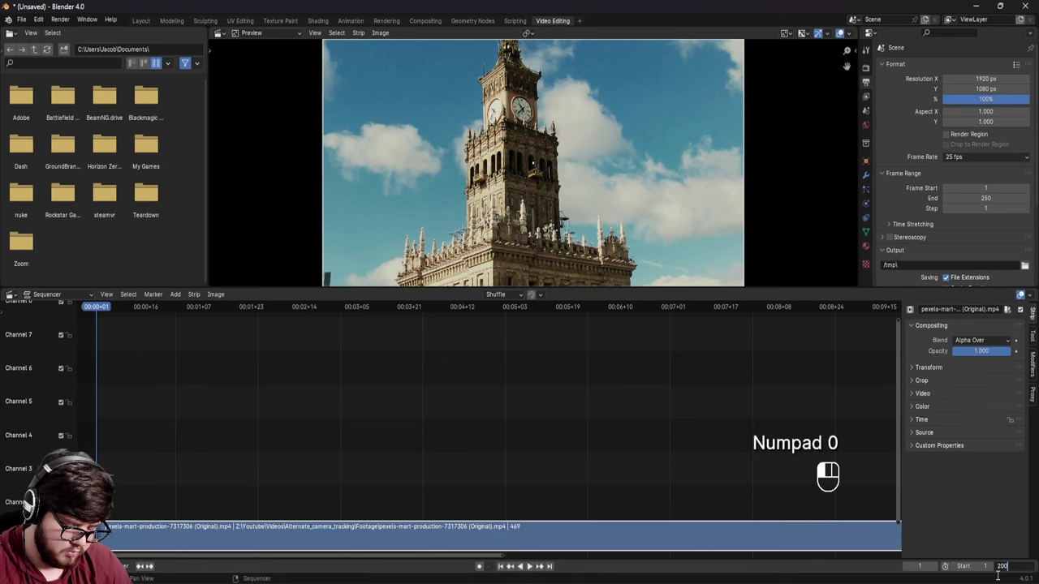
left_click(998, 576)
scroll(649, 429, "down", 3)
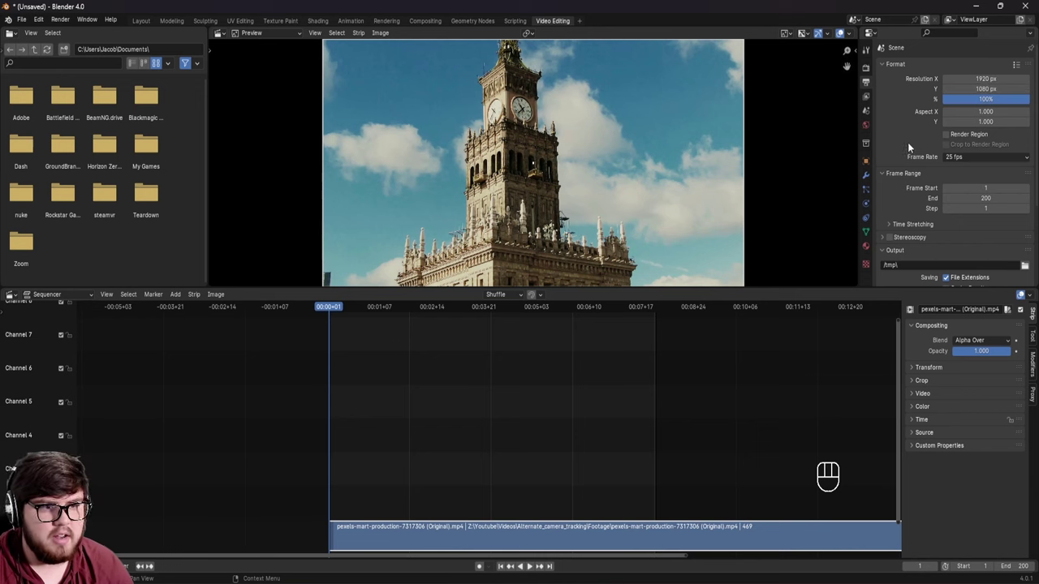
scroll(909, 144, "down", 3)
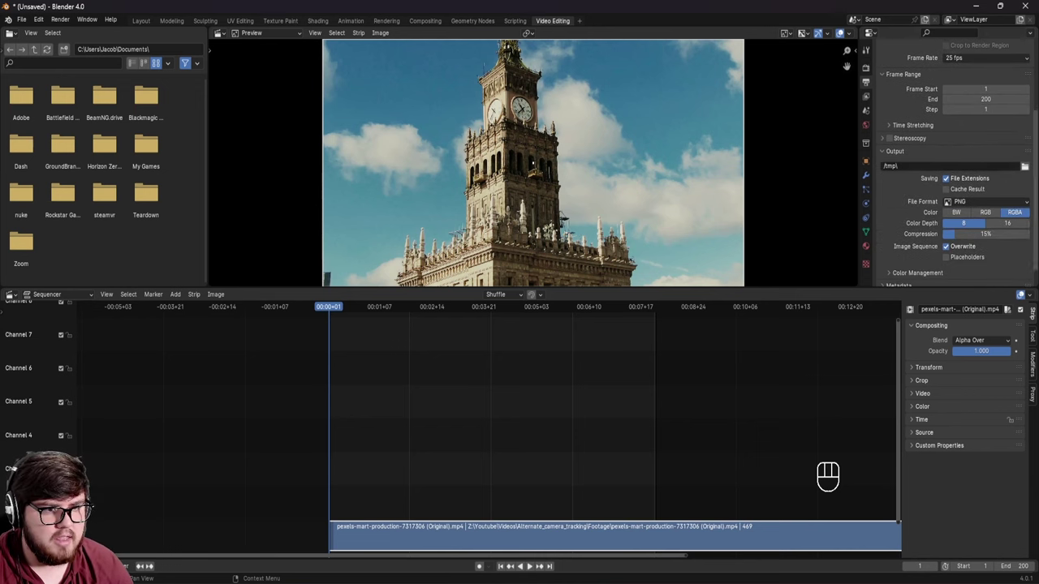
left_click(1025, 167)
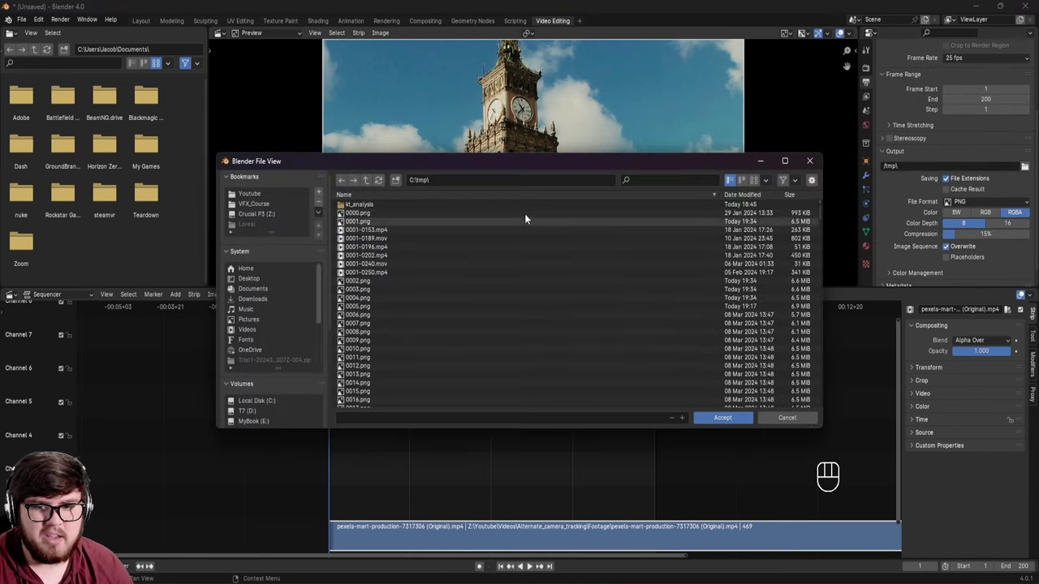
left_click(786, 418)
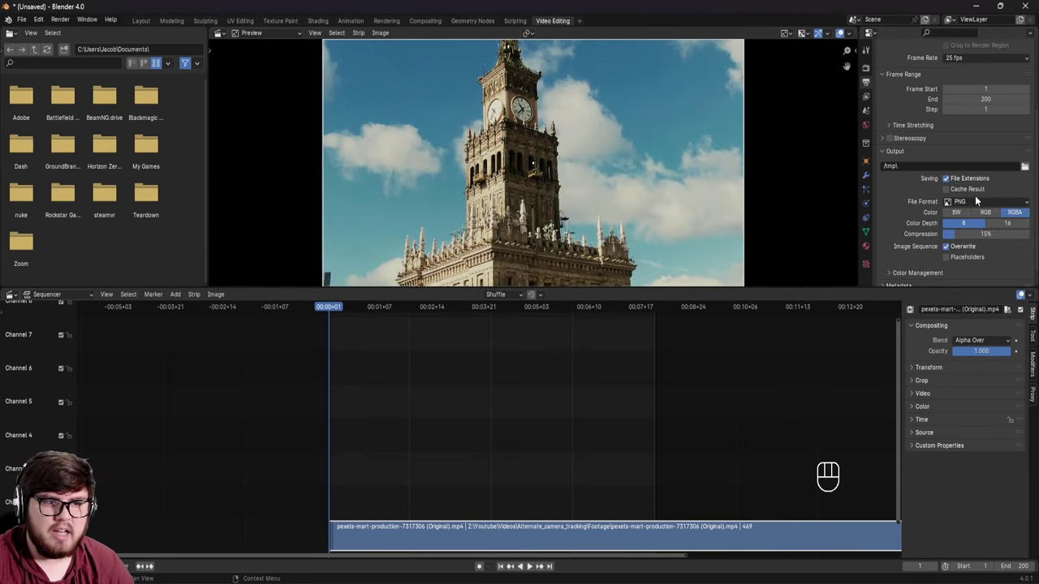
left_click(975, 200)
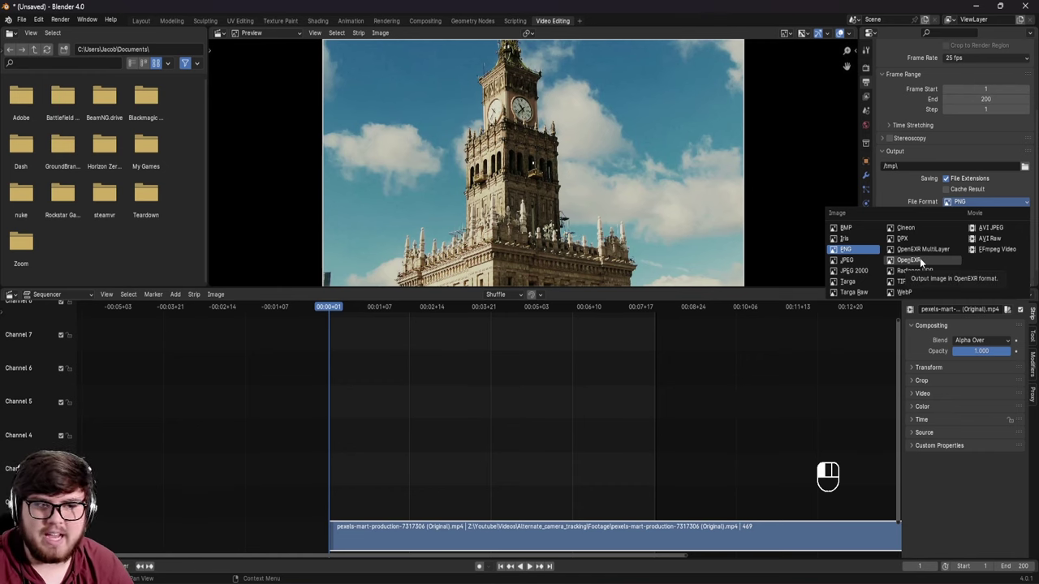
left_click(914, 197)
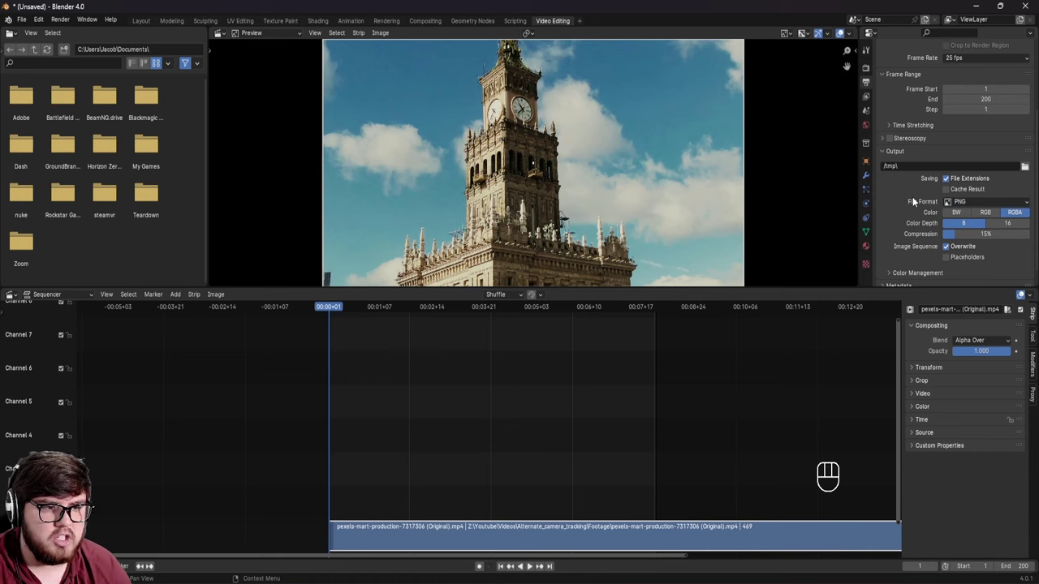
Set the PNG output color to RGB and render the animation as an image sequence
left_click(986, 213)
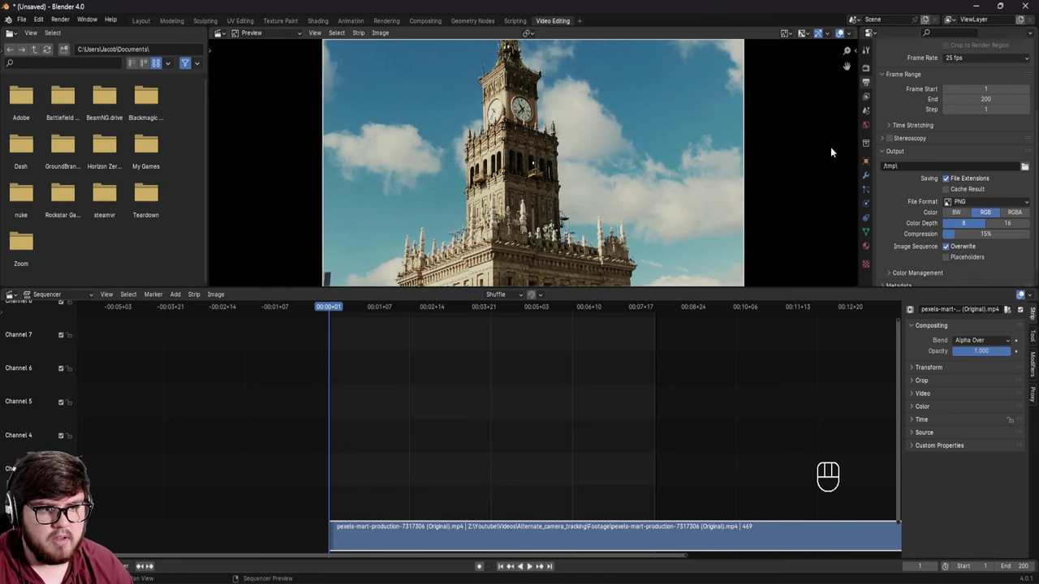
left_click(61, 20)
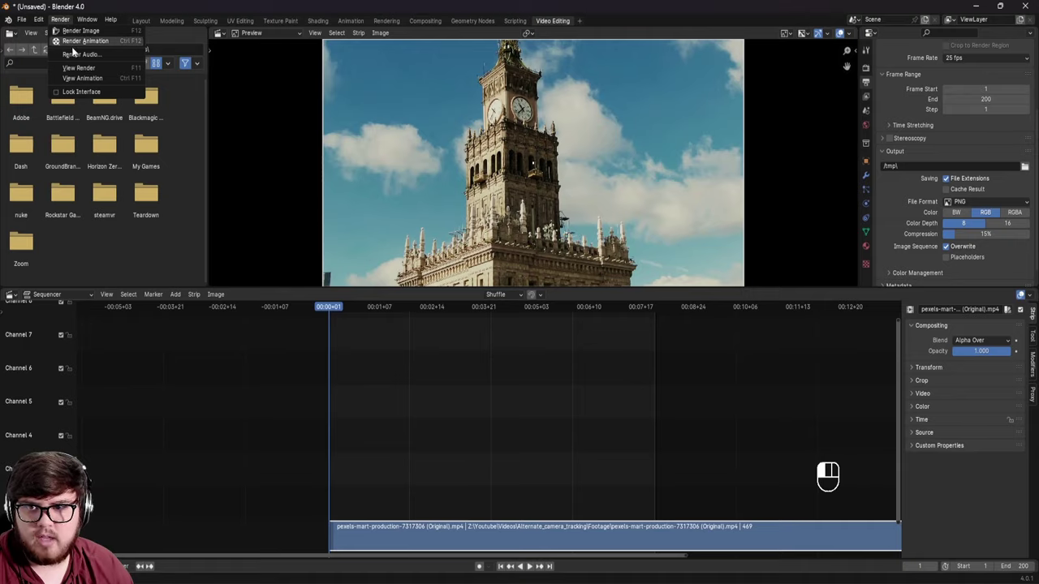
left_click(71, 41)
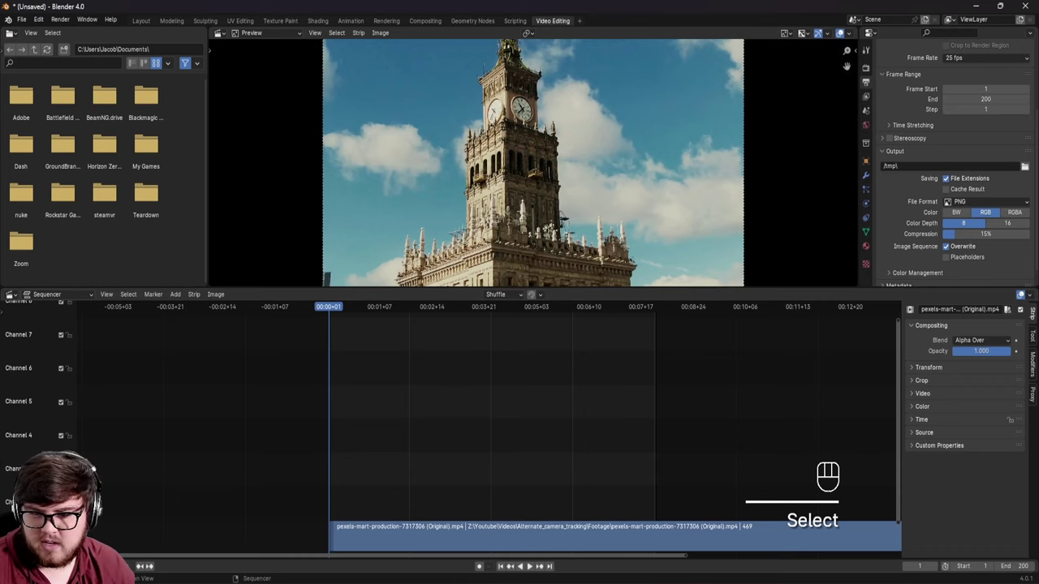
Switch to File Explorer and look through the frames in the Image_Sequence folder
key("alt+Tab")
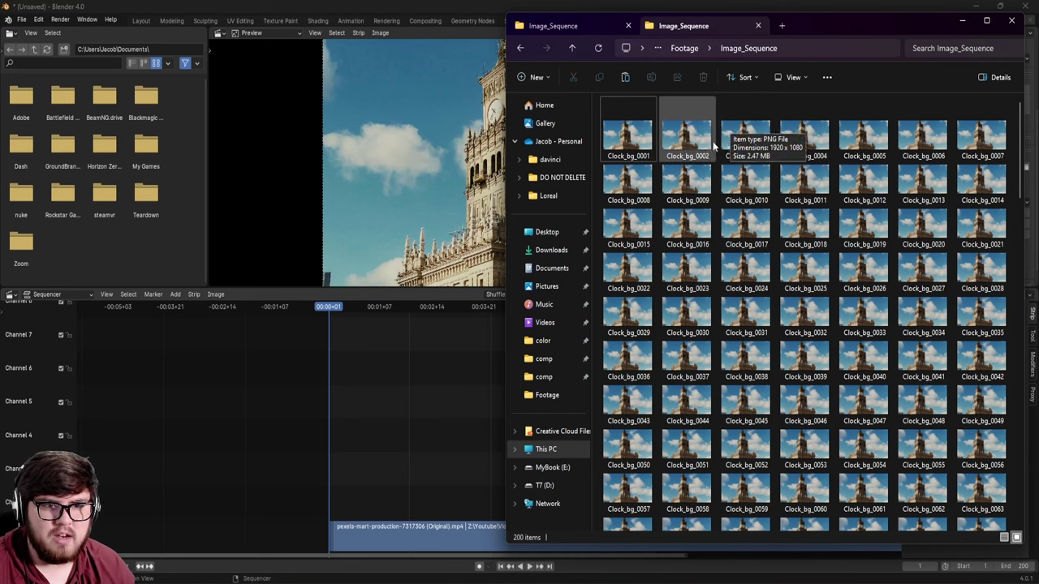
scroll(723, 143, "down", 10)
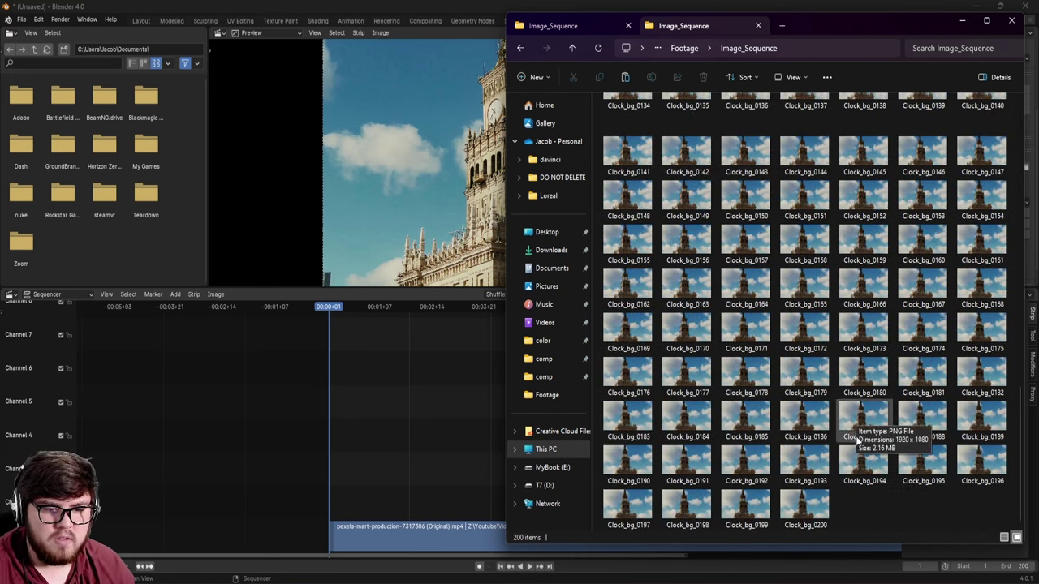
left_click(400, 306)
Start a new file in place of the unsaved video editing project
left_click(22, 19)
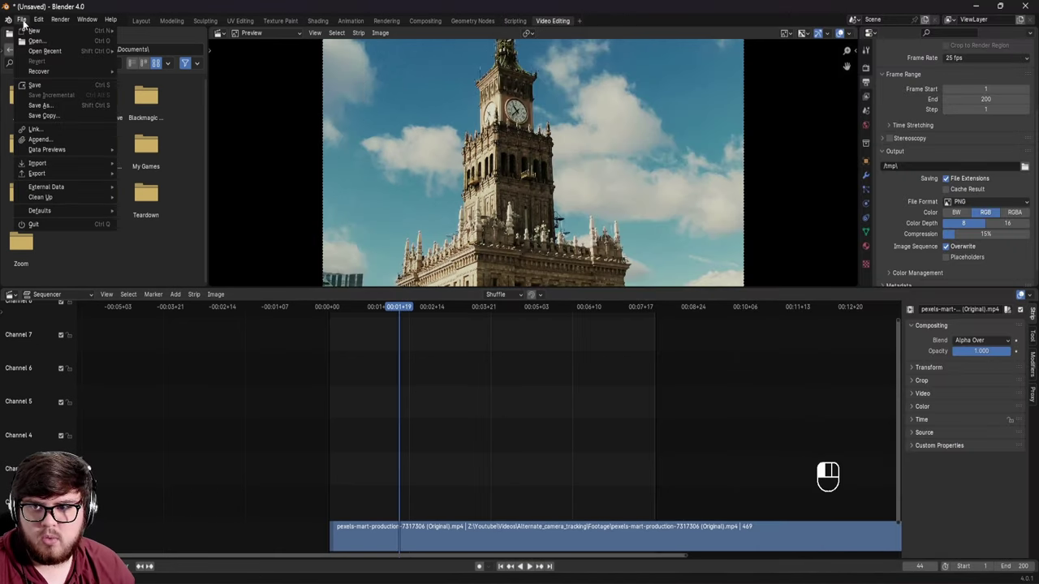
mouse_move(34, 30)
left_click(148, 33)
left_click(538, 313)
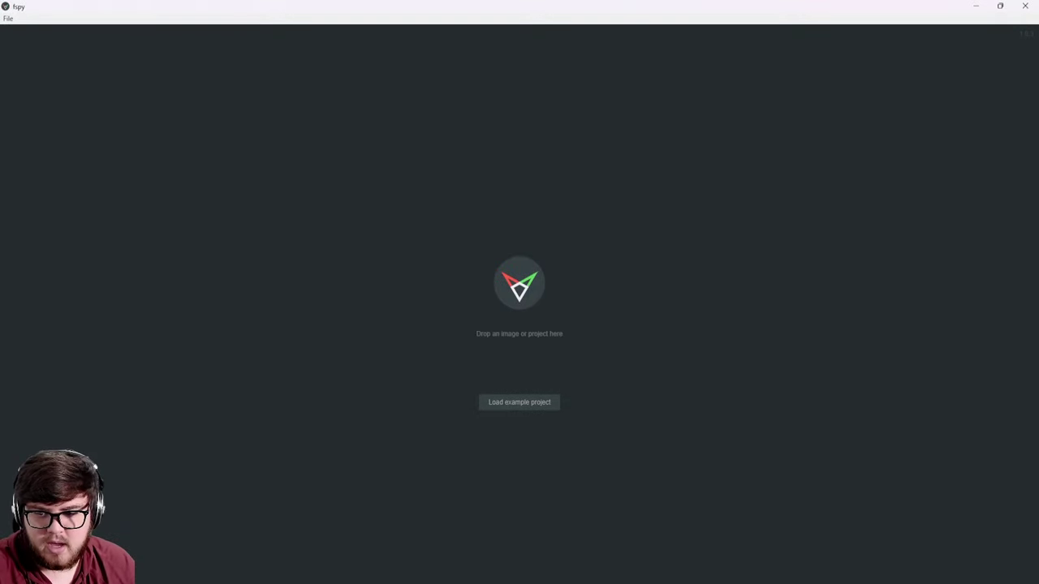
Load the Clock_bg_0001 frame from the Image_Sequence folder into fSpy and turn off image dimming
key("alt+Tab")
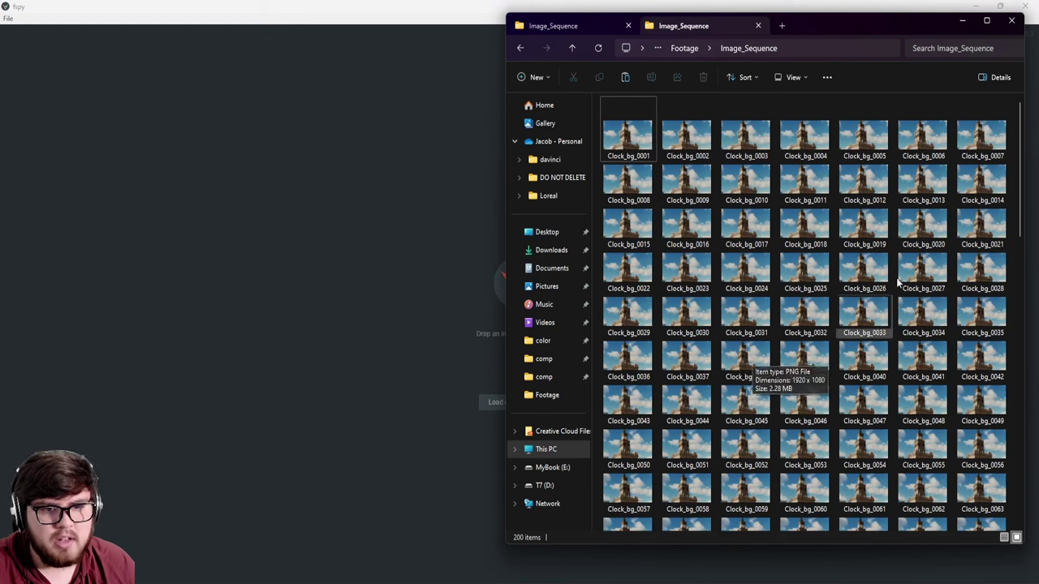
left_click_drag(623, 137, 446, 260)
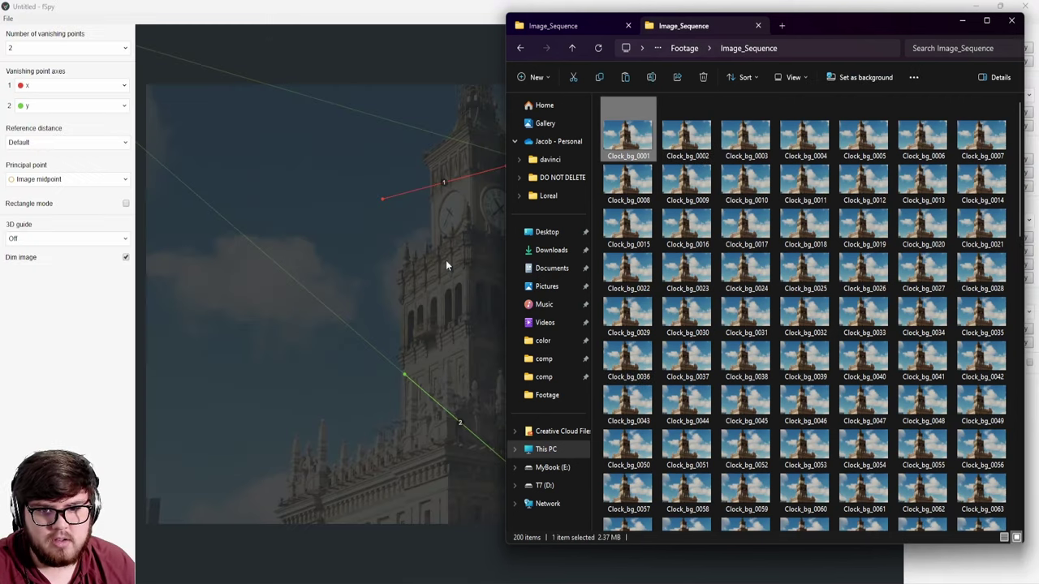
left_click(444, 332)
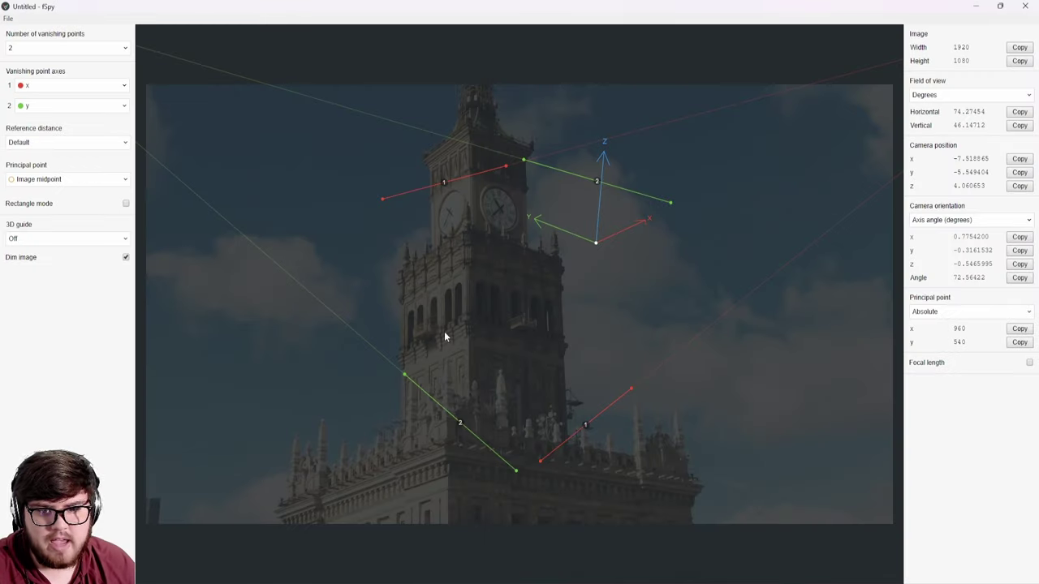
left_click(126, 257)
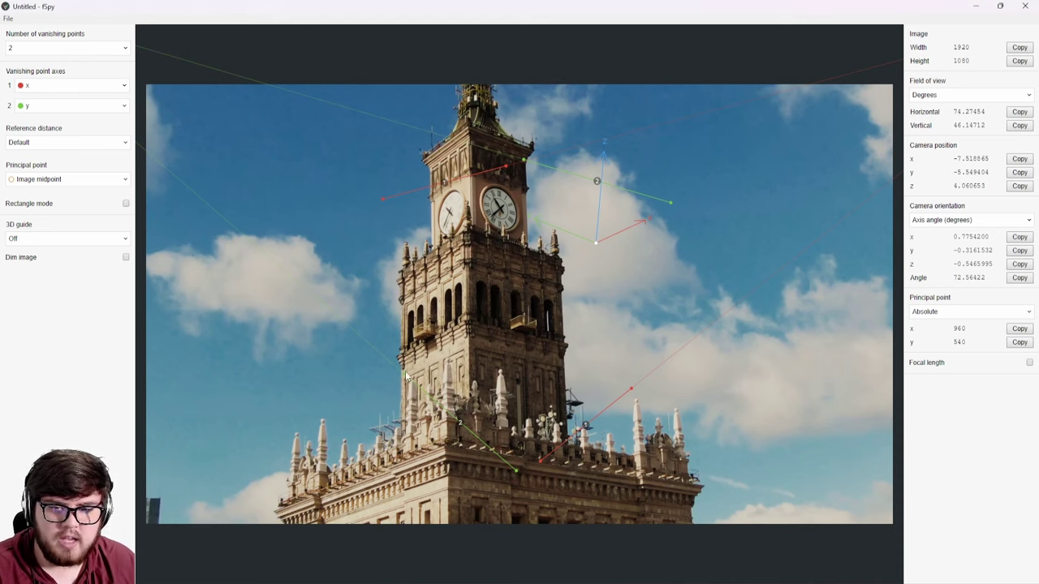
Align both green y-axis vanishing lines with the upper and lower ledges on the clock tower's left face
left_click_drag(405, 374, 390, 381)
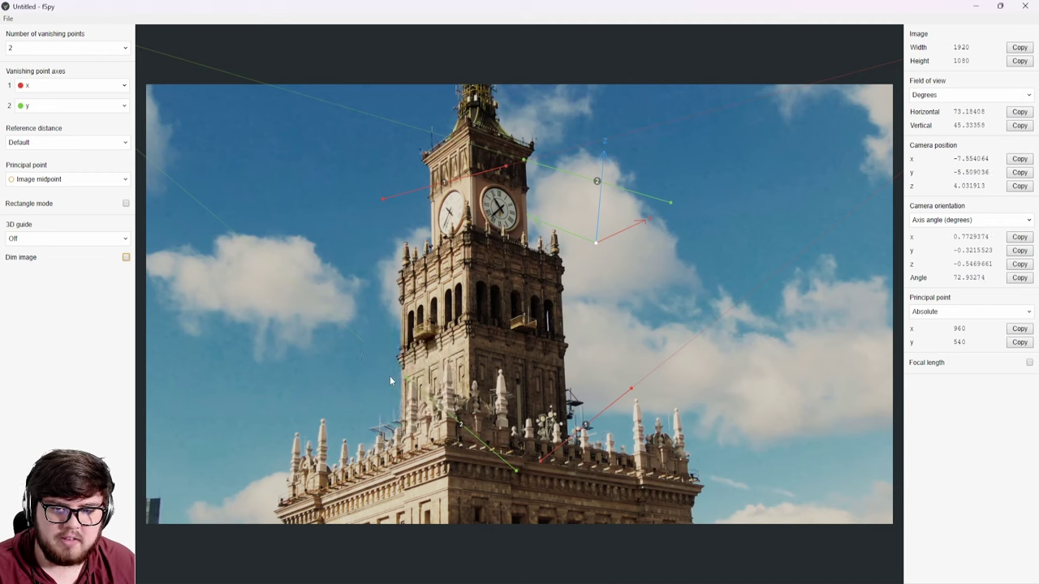
left_click_drag(518, 468, 474, 361)
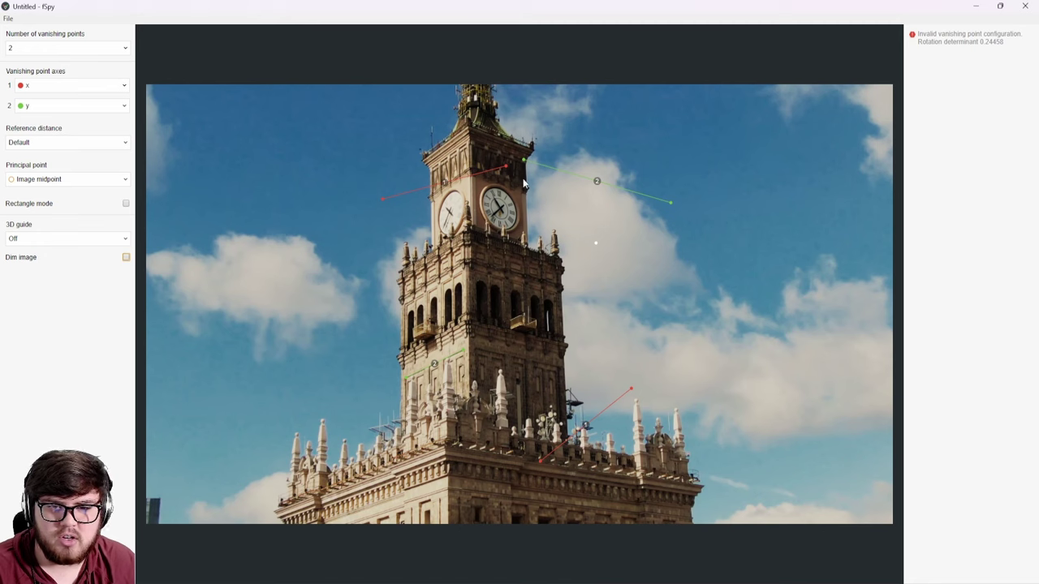
left_click_drag(523, 161, 429, 297)
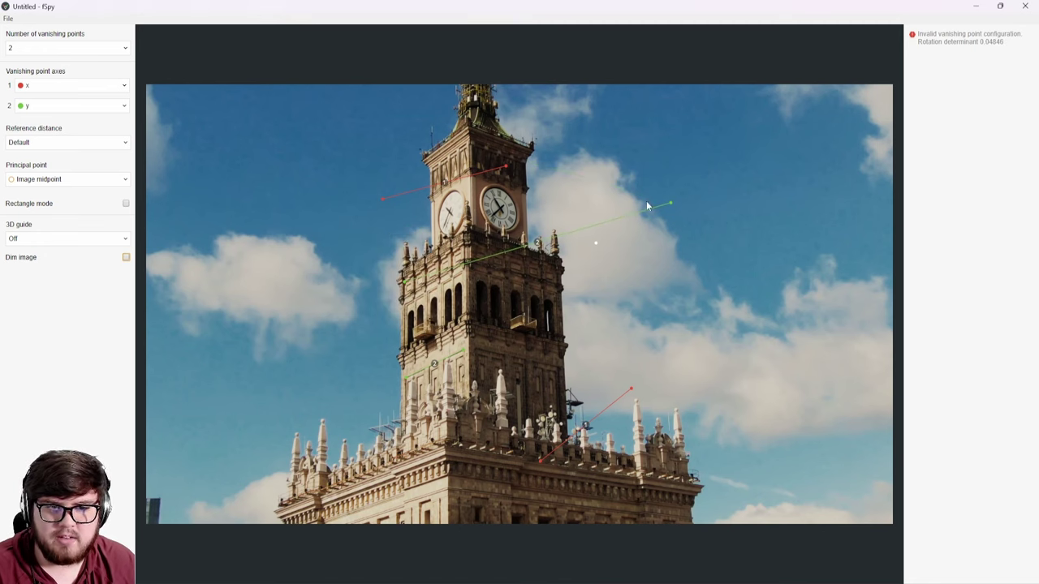
left_click_drag(670, 200, 480, 242)
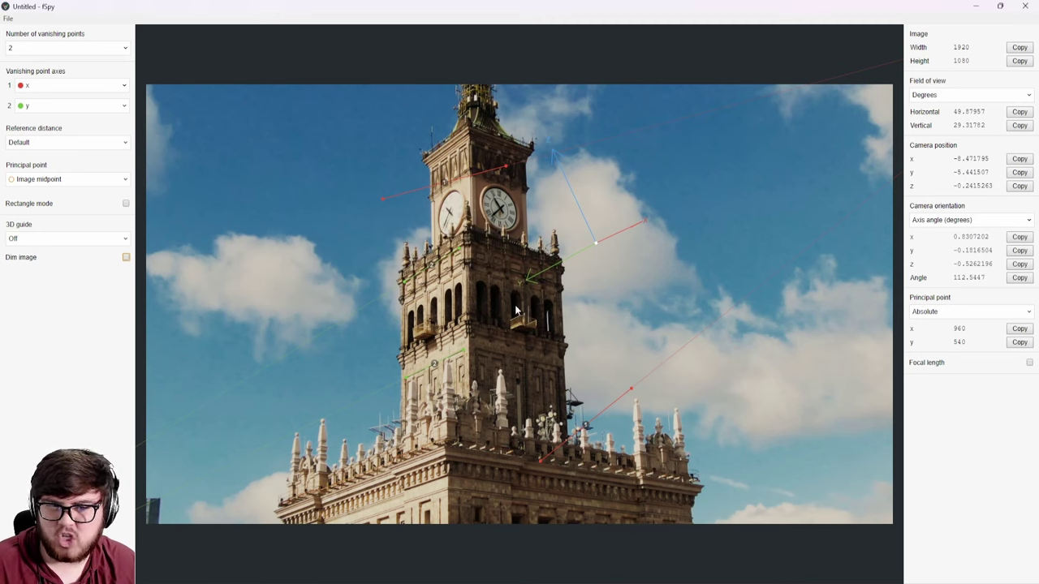
Align both red x-axis vanishing lines with the upper and lower ledges on the clock tower's right face
left_click_drag(541, 467, 500, 335)
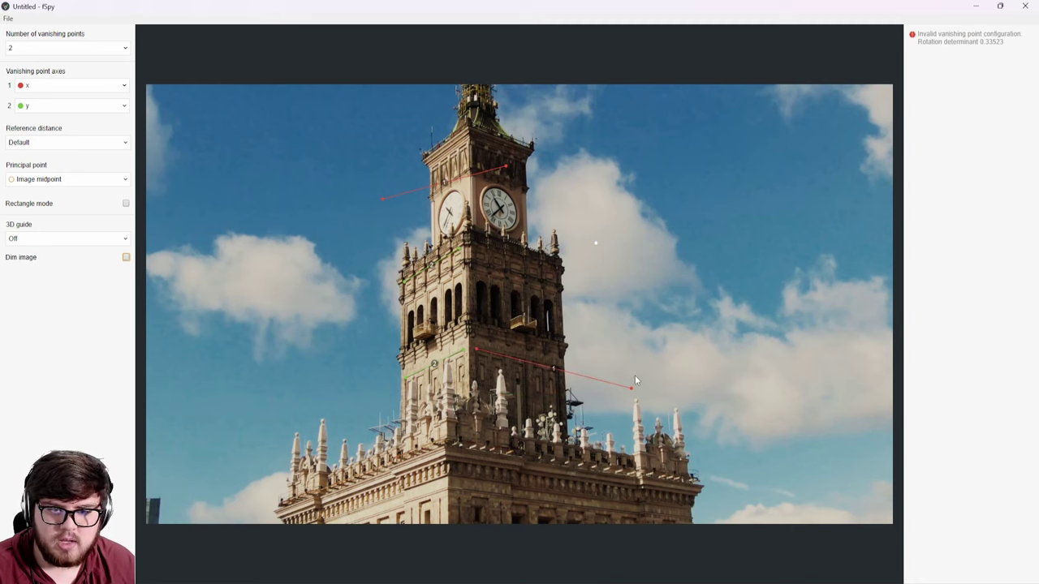
left_click_drag(632, 394, 531, 392)
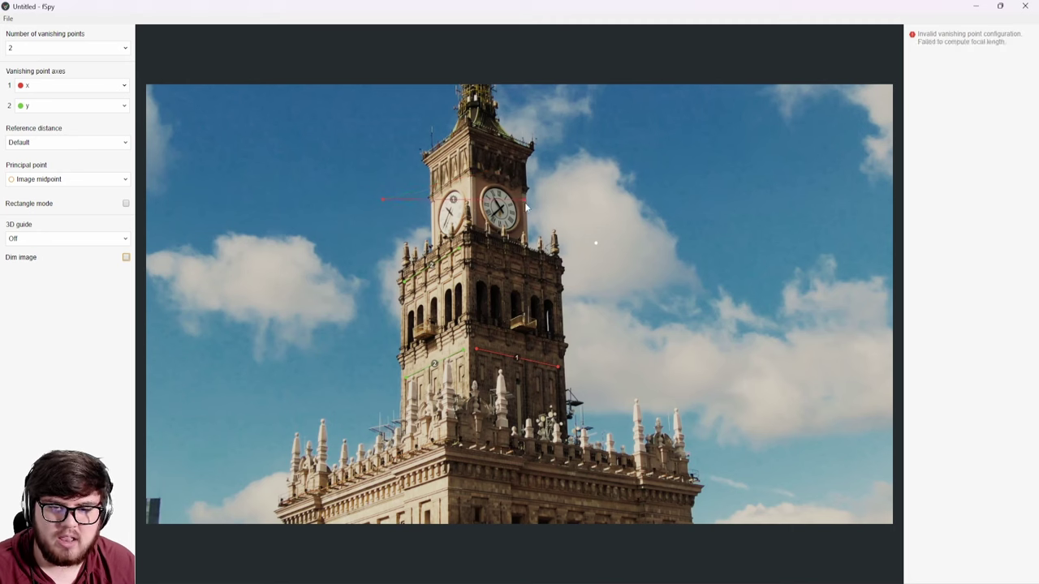
left_click_drag(505, 167, 554, 274)
left_click_drag(385, 198, 442, 286)
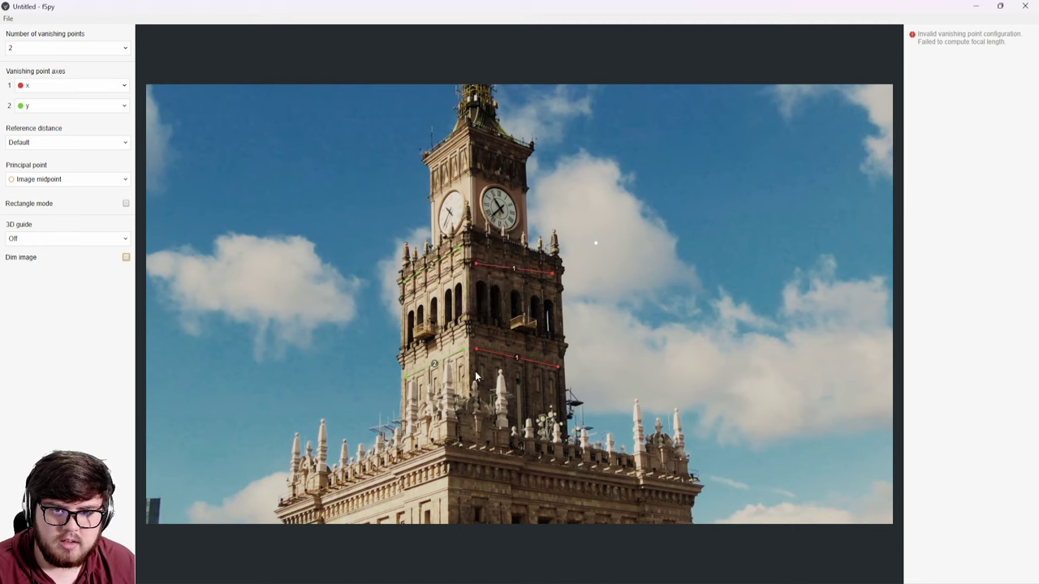
mouse_move(551, 277)
left_mouse_down()
mouse_move(551, 290)
mouse_move(560, 284)
mouse_move(545, 288)
mouse_move(557, 282)
left_mouse_up()
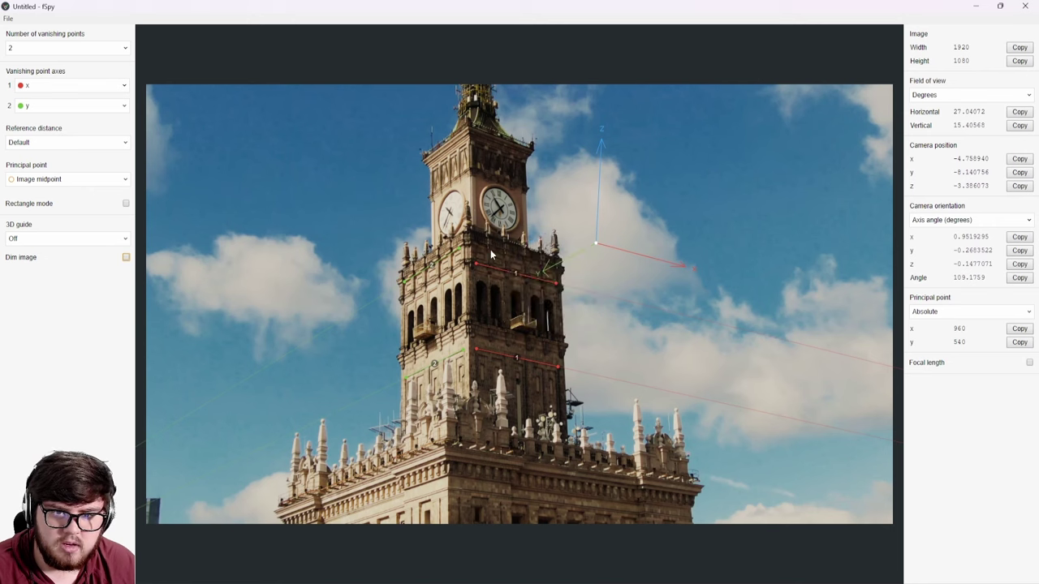
left_click_drag(475, 268, 424, 258)
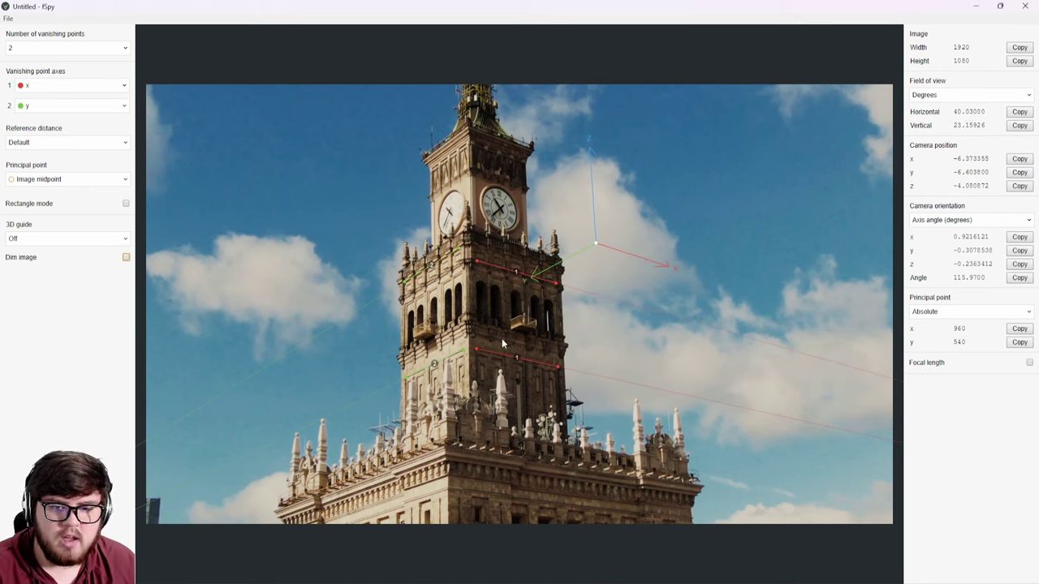
Place the origin on the tower's front corner edge and check its perspective with the yz grid floor guide
left_click_drag(599, 243, 469, 321)
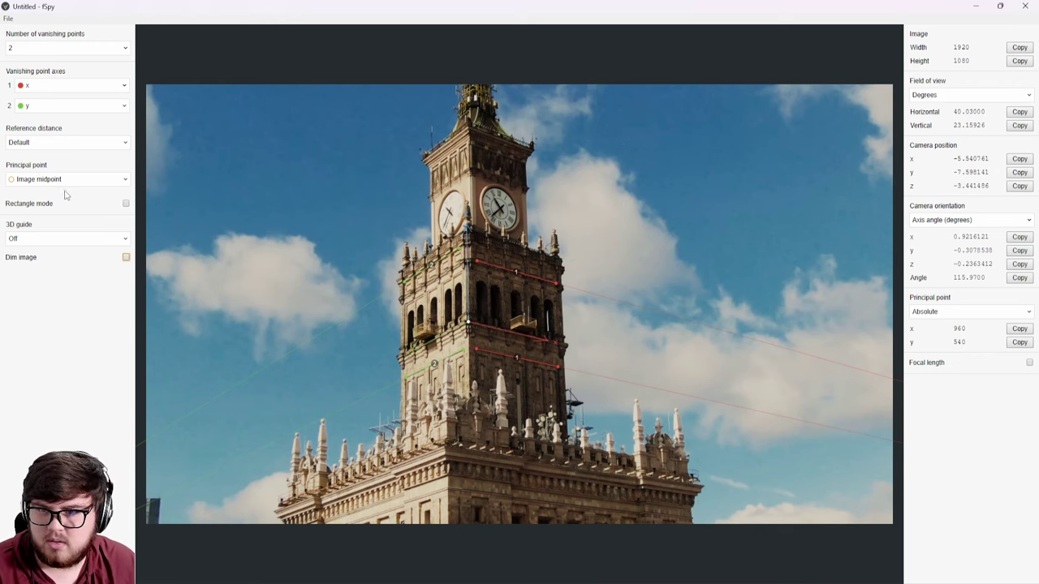
left_click(69, 241)
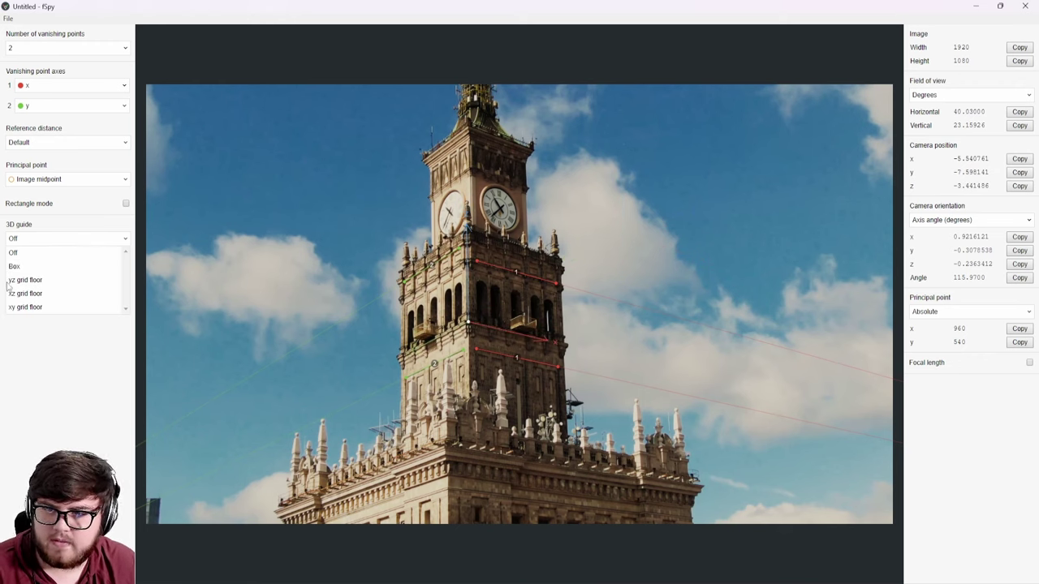
left_click(65, 290)
left_click_drag(468, 323, 459, 313)
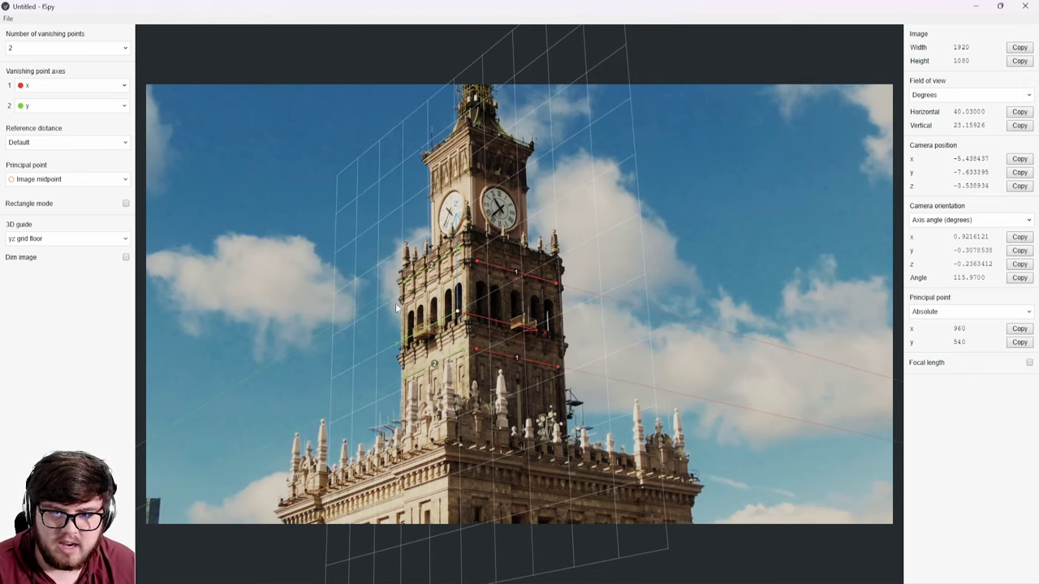
left_click_drag(459, 314, 469, 316)
Switch the 3D guide to xz grid floor and move the origin to the tower's front corner at the lower ledge
left_click(105, 238)
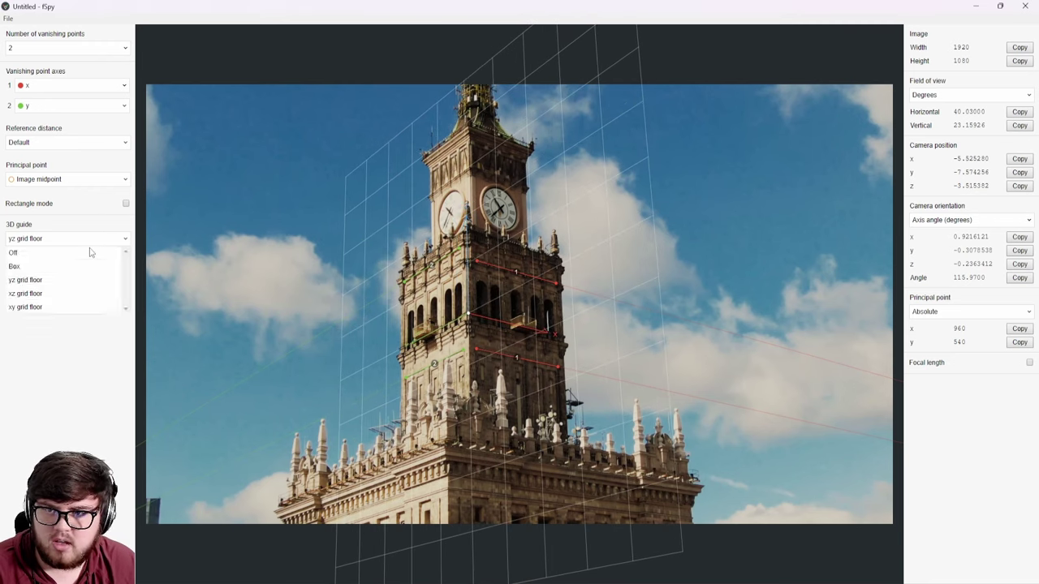
left_click(33, 295)
left_click_drag(468, 315, 485, 316)
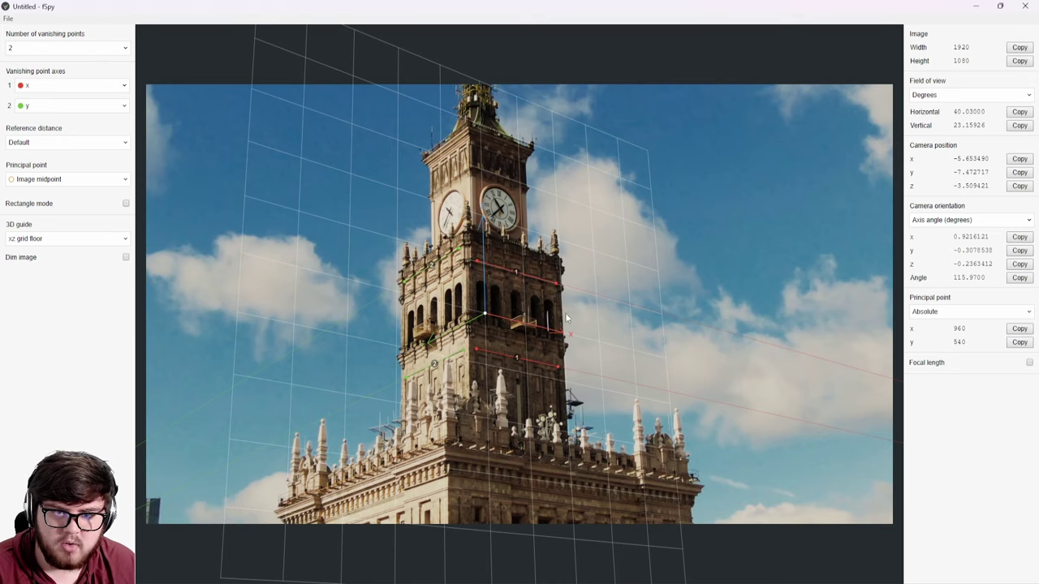
left_click_drag(482, 313, 426, 305)
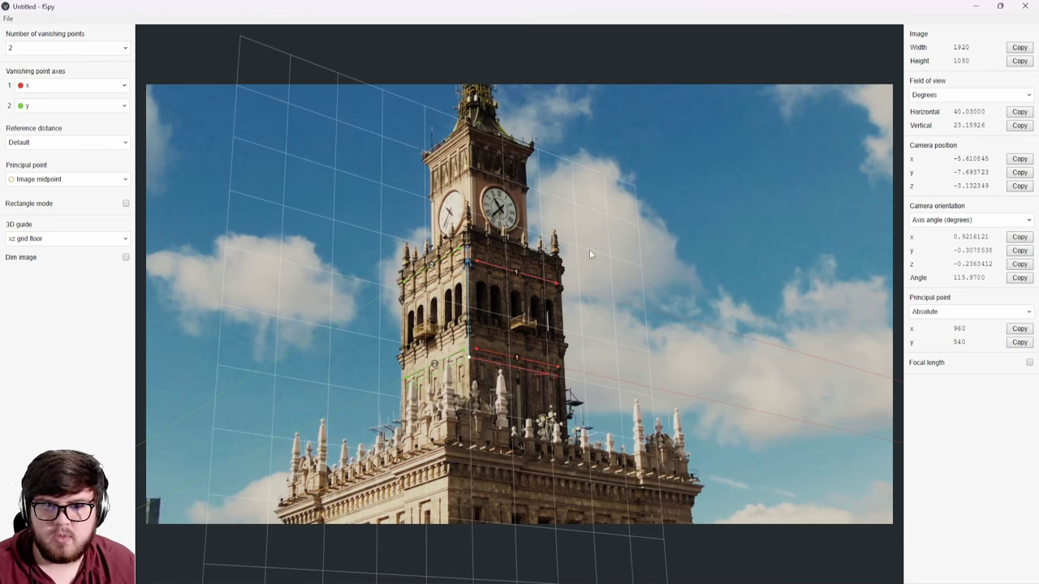
Turn off the 3D guide and enable the focal length readout for a custom camera with a 36 x 24 mm sensor
left_click(80, 238)
left_click(37, 253)
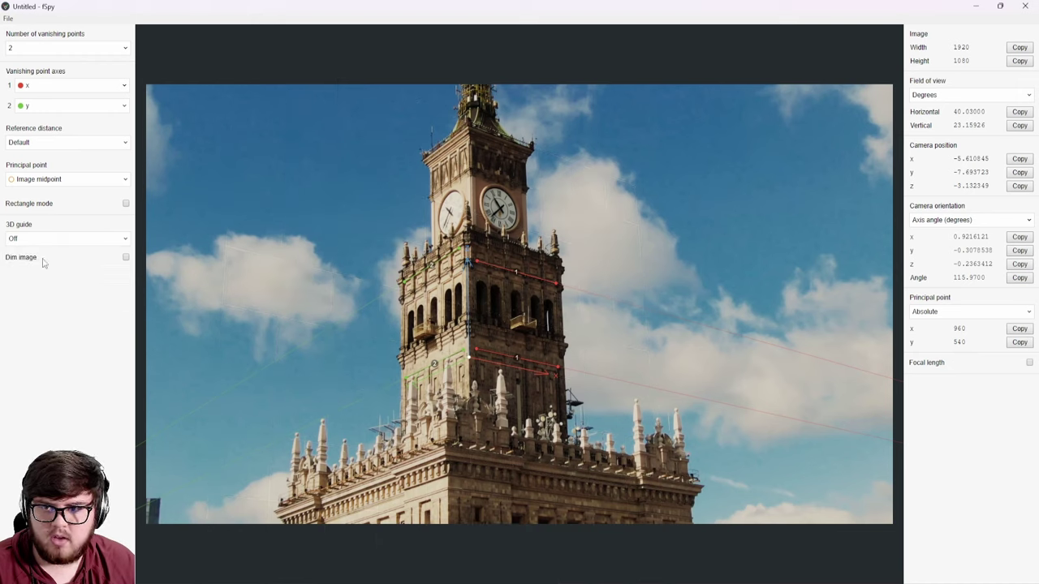
left_click(1029, 363)
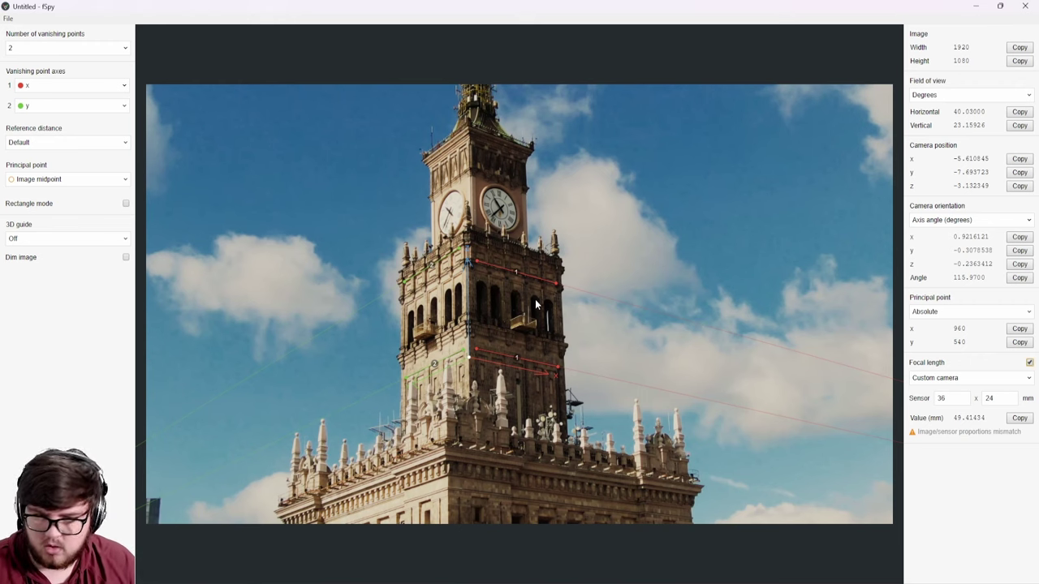
Save the fSpy project as Clock_v3 in the Fspy scripts folder
key("ctrl+s")
left_click(145, 122)
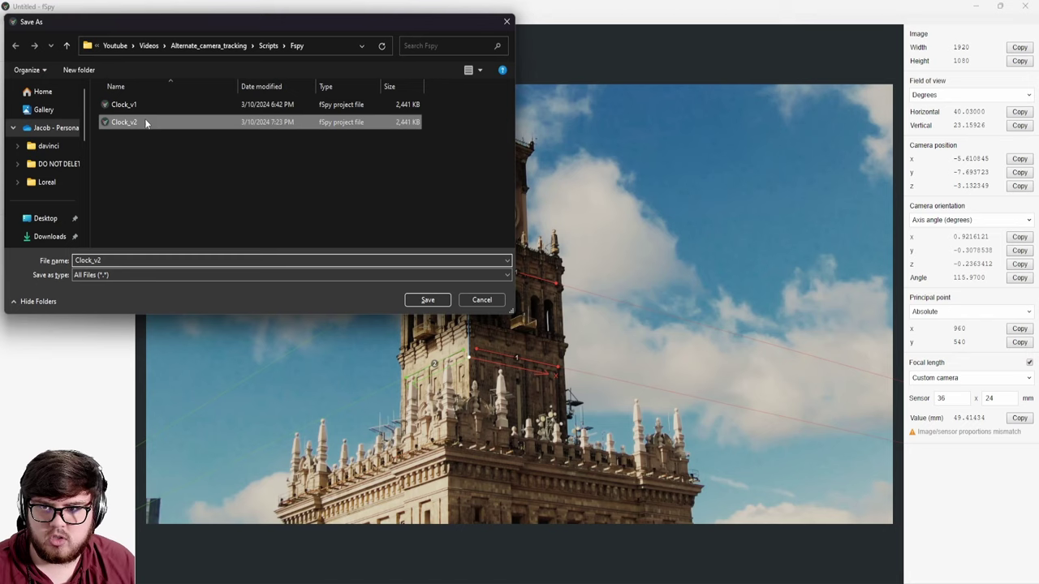
double_click(111, 260)
key("BackSpace")
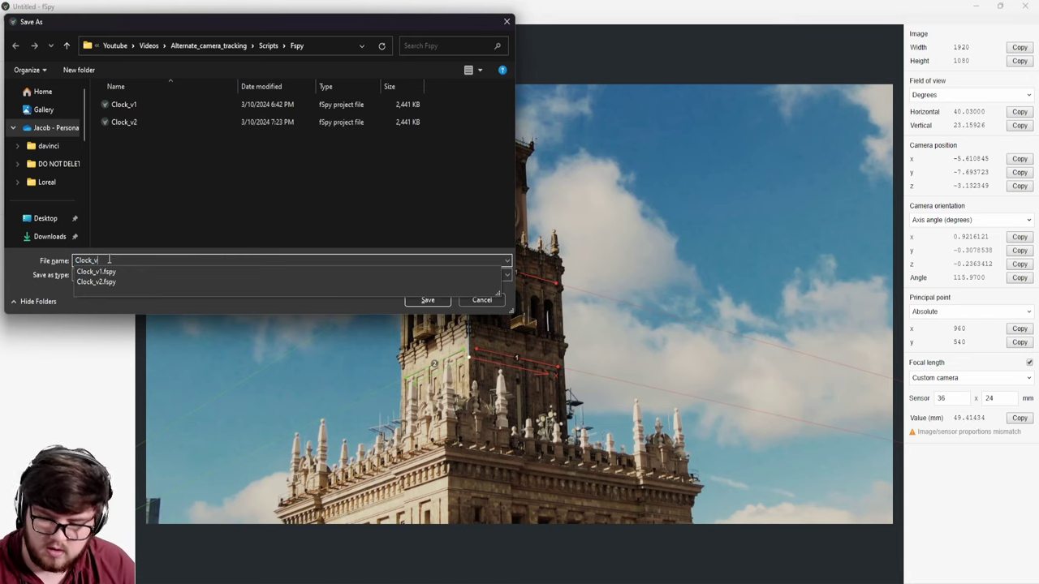
type("3")
key("Return")
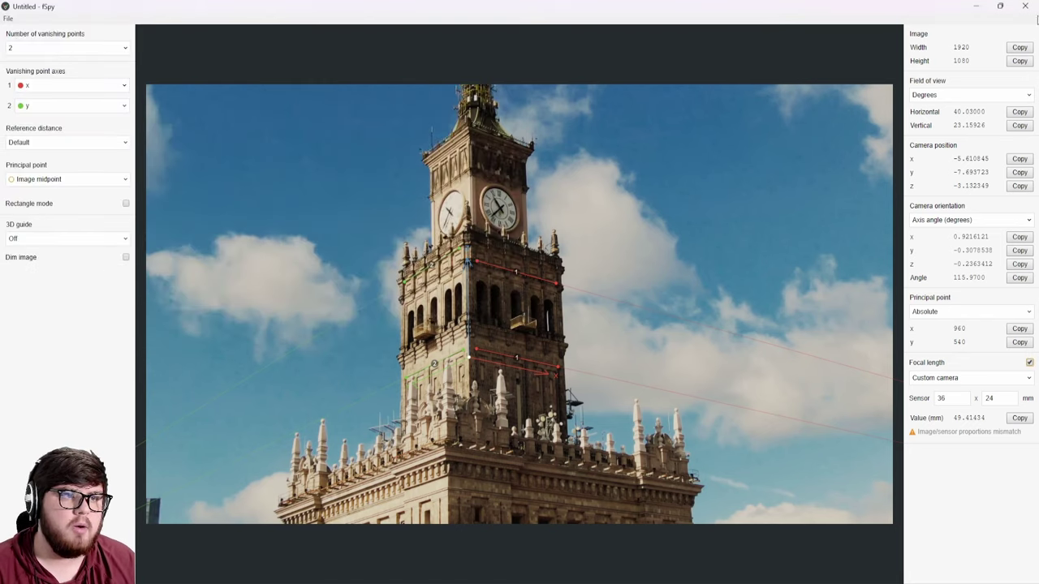
Close fSpy, return to Blender and delete all default objects from the scene
left_click(1026, 5)
left_click(434, 214, "shift")
middle_click_drag(434, 214, 456, 229)
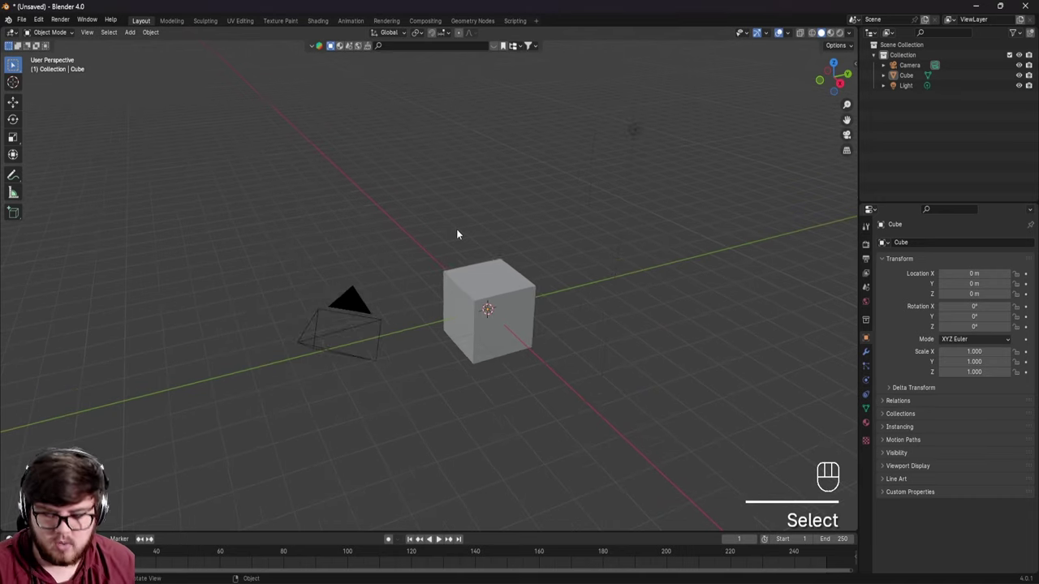
key("a")
key("Delete")
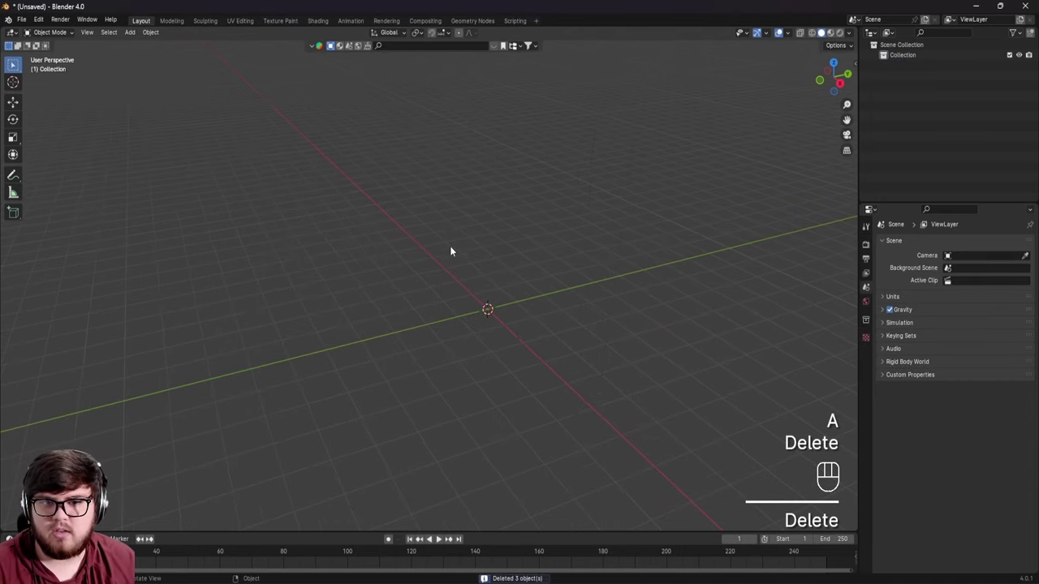
middle_click_drag(449, 249, 282, 120)
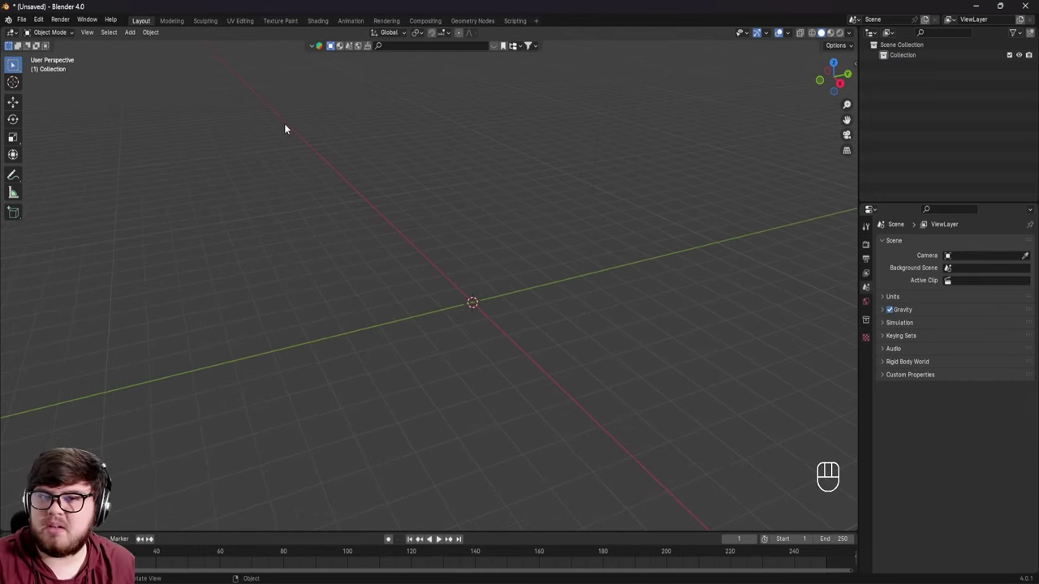
Look up "fspy" among the add-ons in the preferences to check that the fSpy project importer is enabled
left_click(38, 20)
left_click(51, 149)
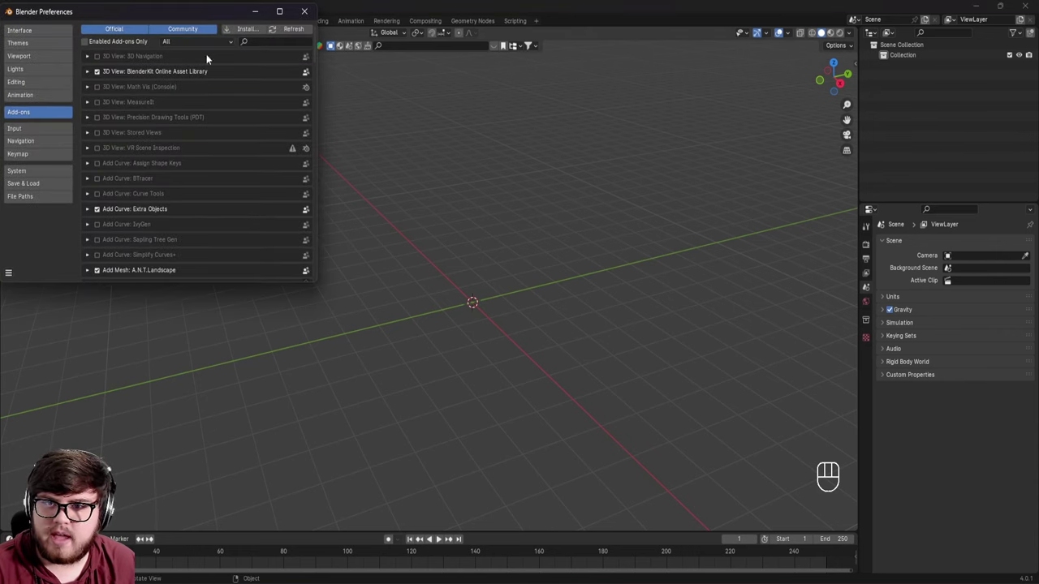
left_click(248, 29)
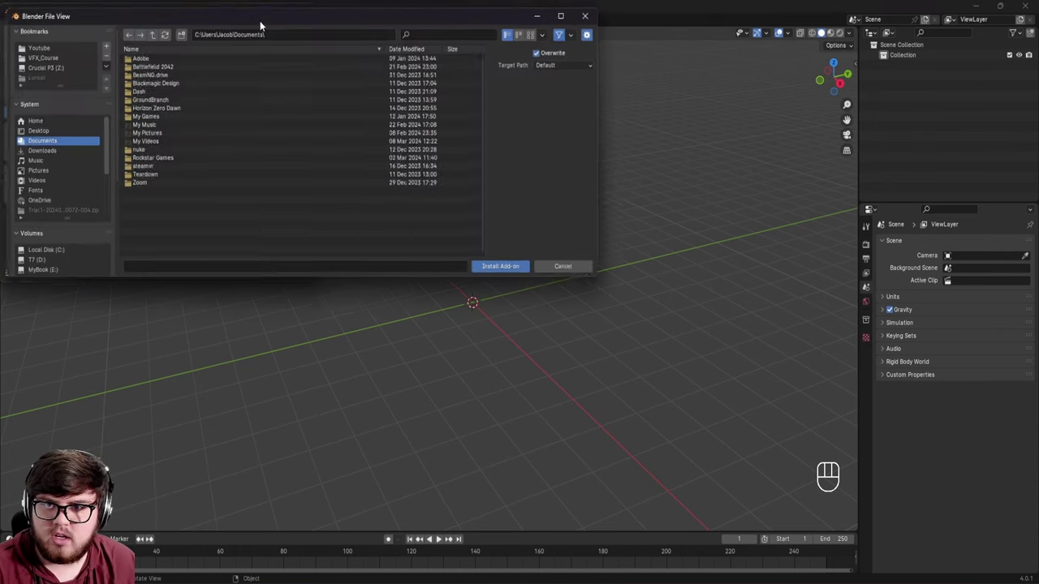
left_click(564, 268)
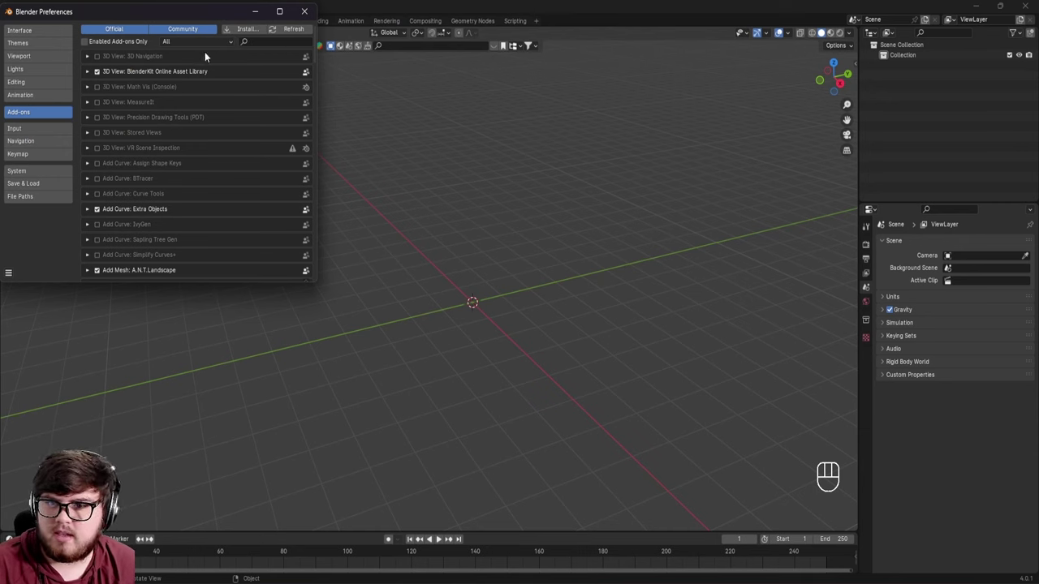
left_click(265, 42)
type("fspy")
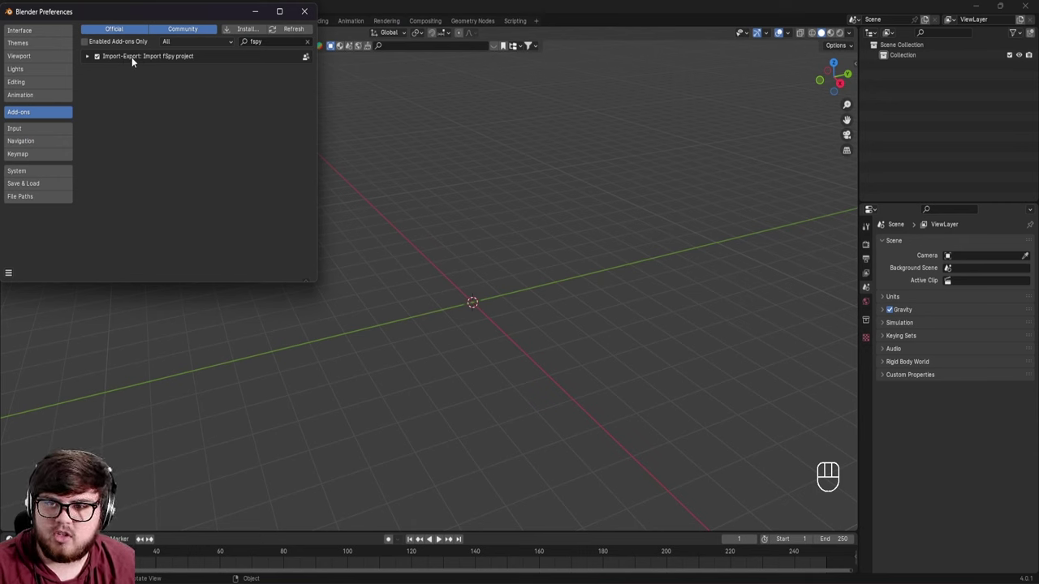
left_click(304, 11)
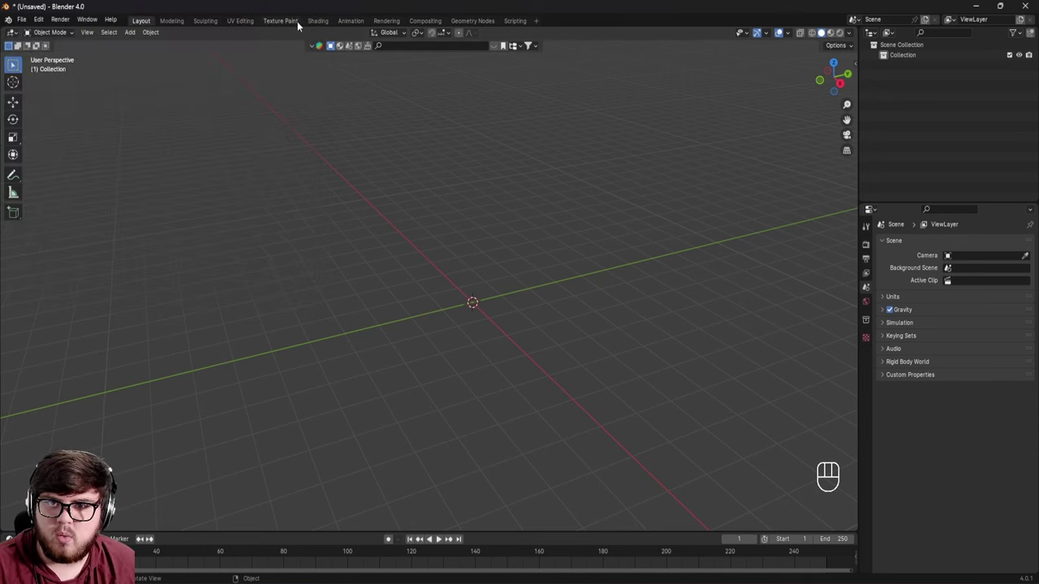
Import the fSpy project Clock_v3.fspy from the Alternate_camera_tracking Fspy folder, including its background image
left_click(23, 19)
mouse_move(66, 161)
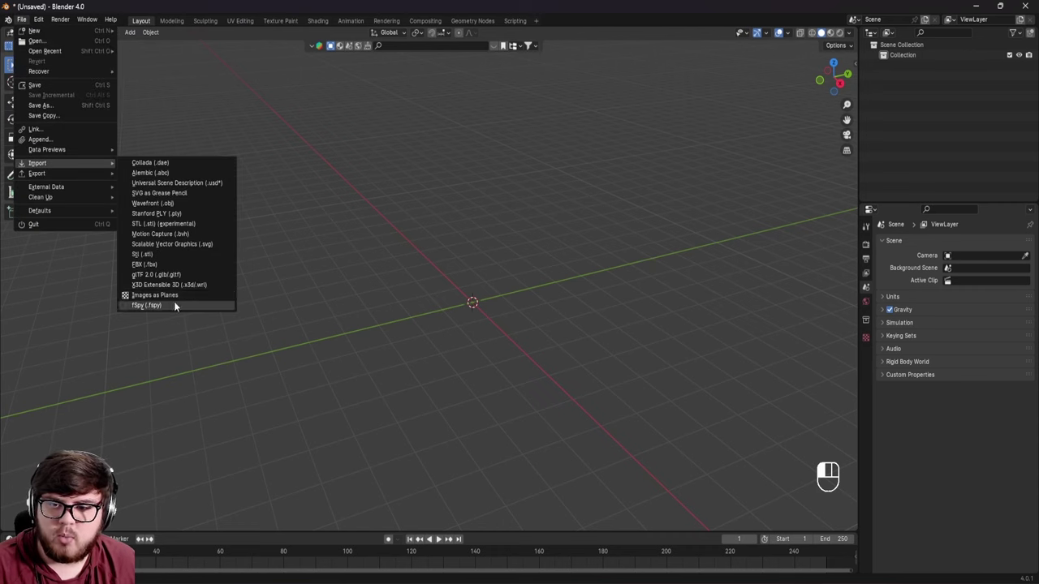
left_click(144, 304)
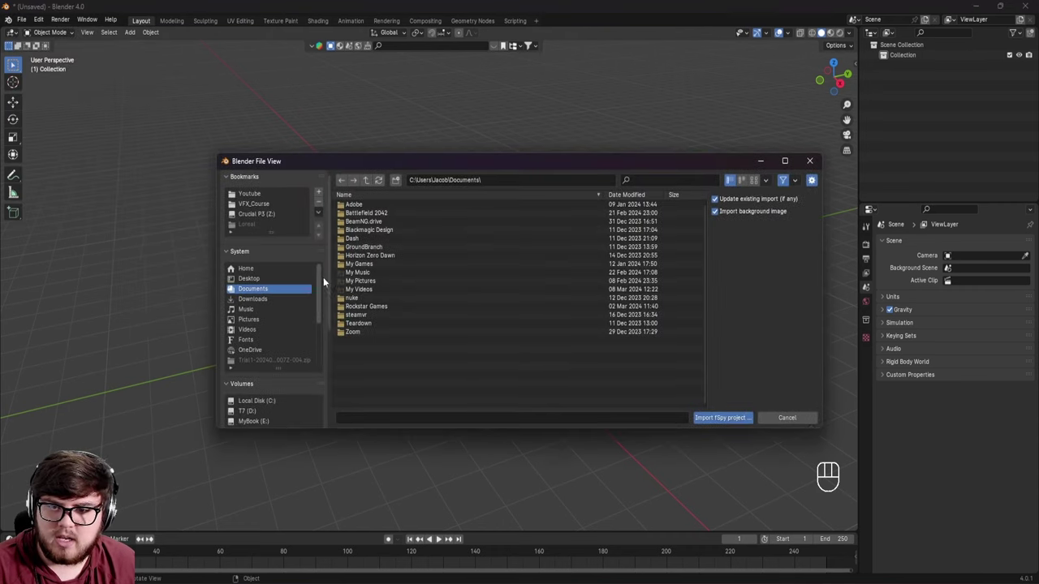
left_click(271, 211)
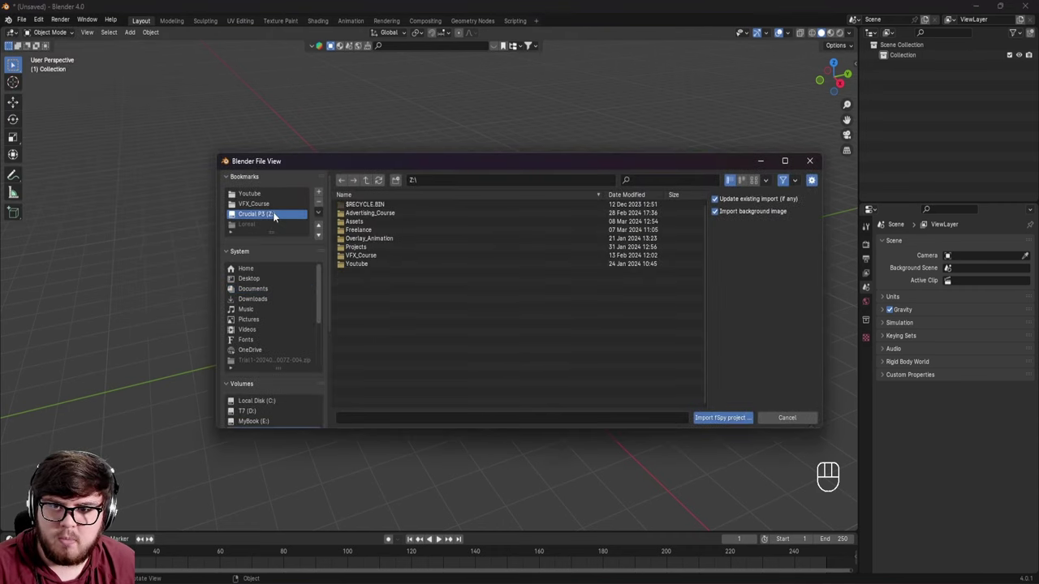
double_click(366, 263)
double_click(366, 208)
left_click(362, 221)
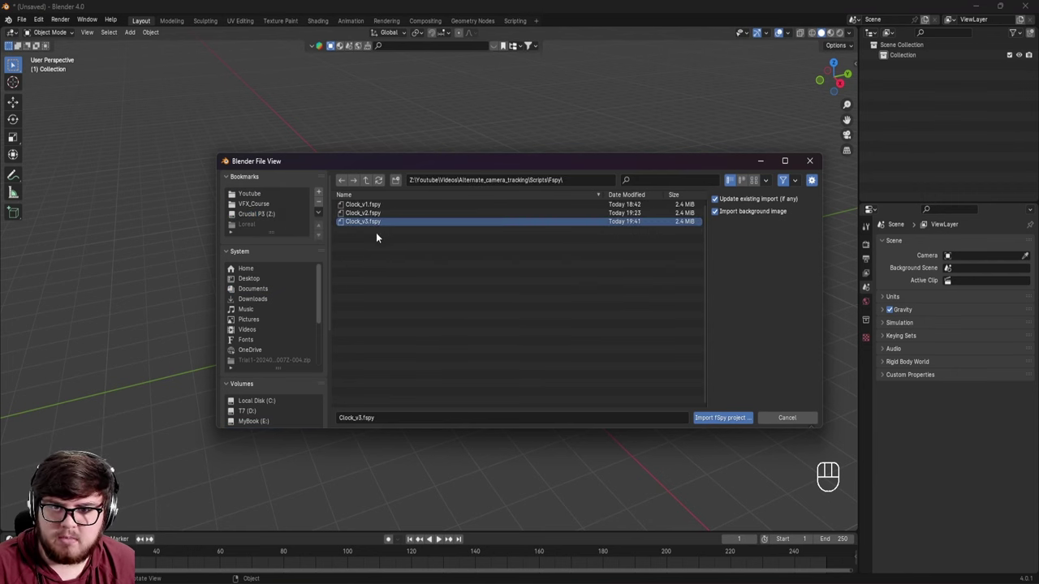
left_click(724, 417)
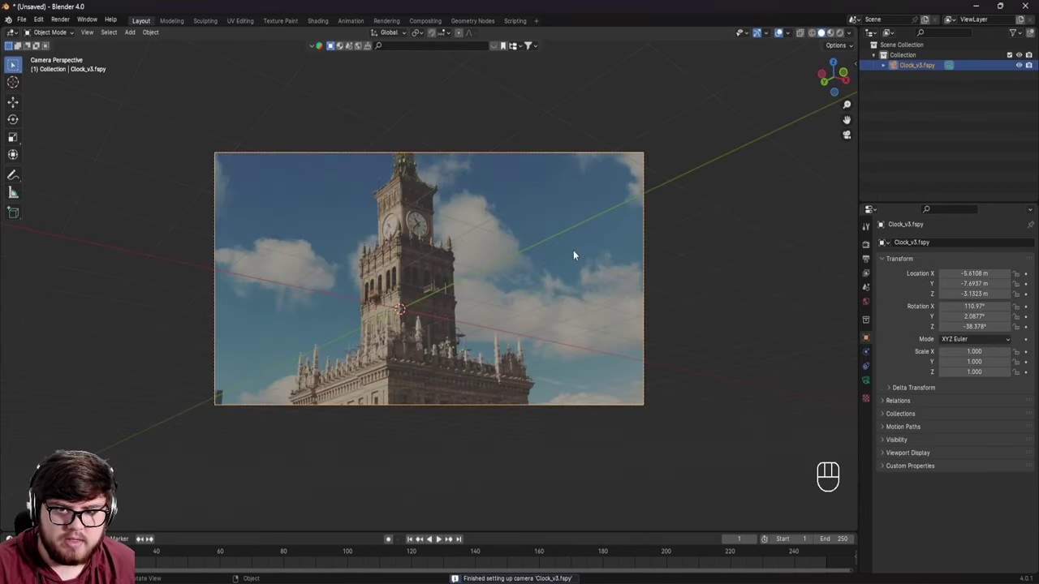
Frame the imported camera view and save the scene as Clock_tut_v1.blend
scroll(439, 276, "up", 4)
scroll(438, 279, "down", 2)
scroll(439, 278, "up", 3)
key("ctrl+s")
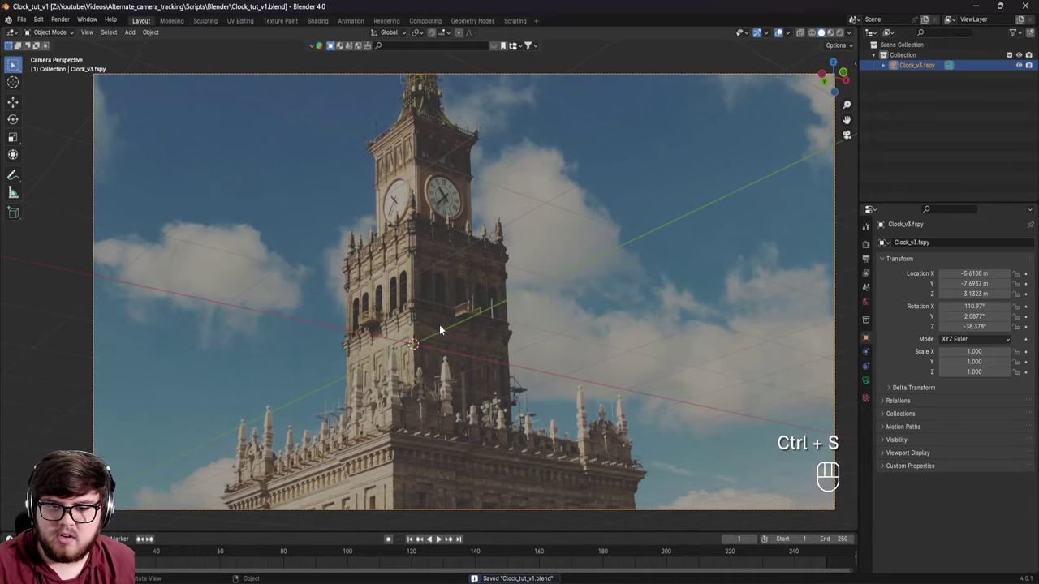
Play the timeline briefly to check the background for motion, and return to the first frame
scroll(440, 324, "down", 1)
left_click(222, 553)
key("space")
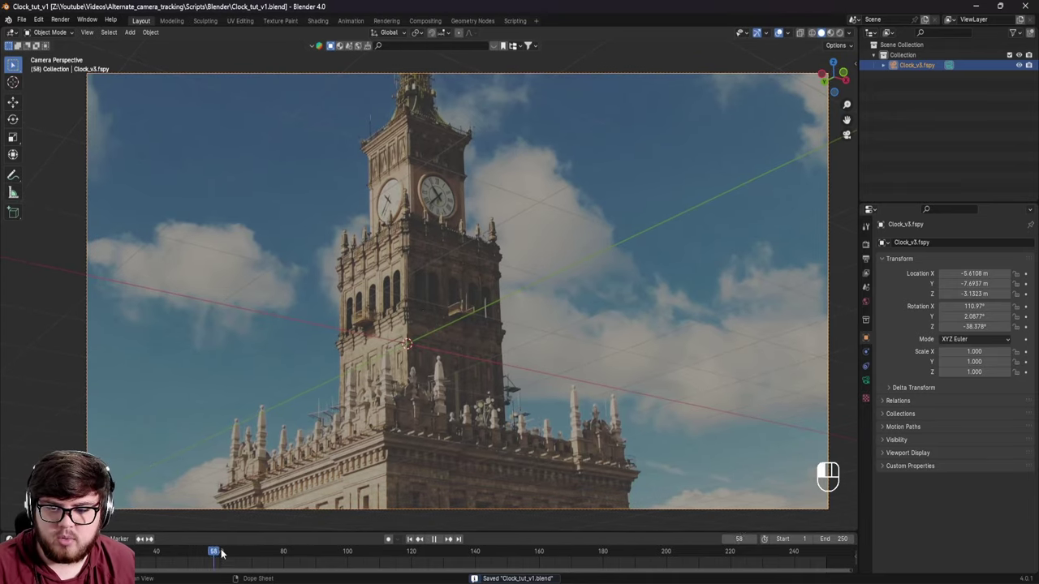
key("space")
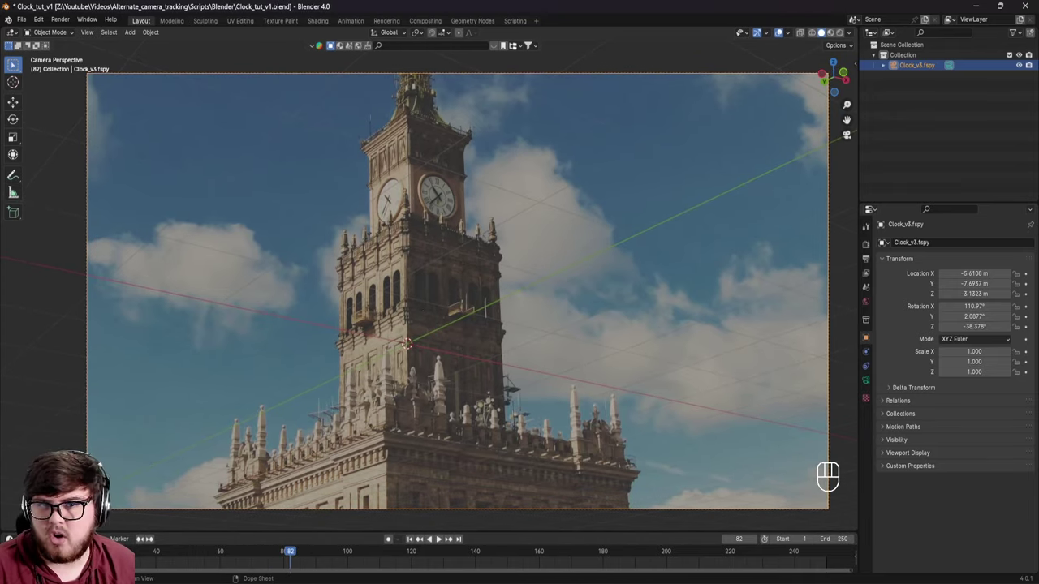
left_click(409, 539)
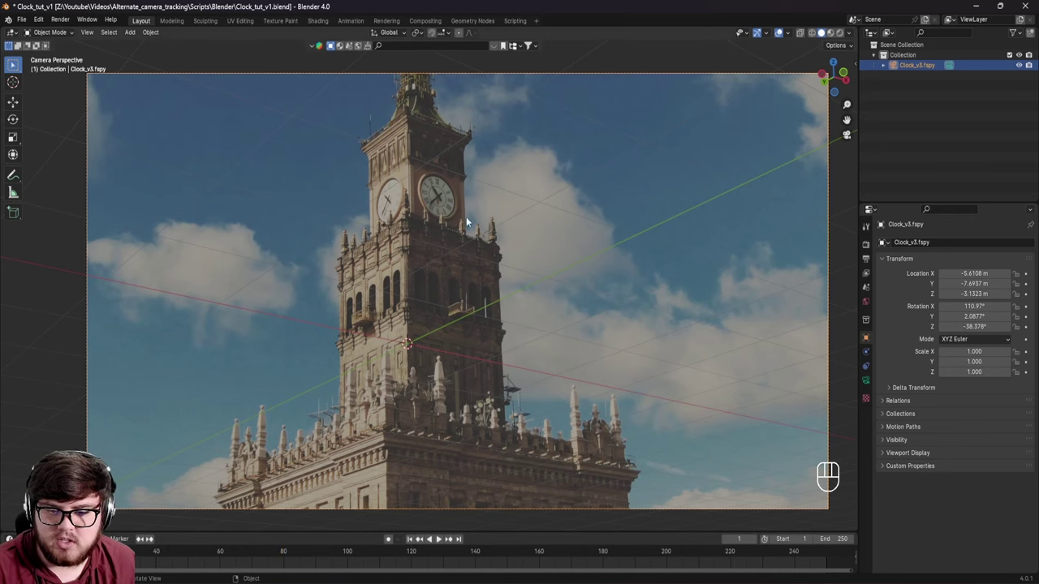
Deselect the imported camera and save the Blender file again
middle_click_drag(500, 280, 480, 278, "shift")
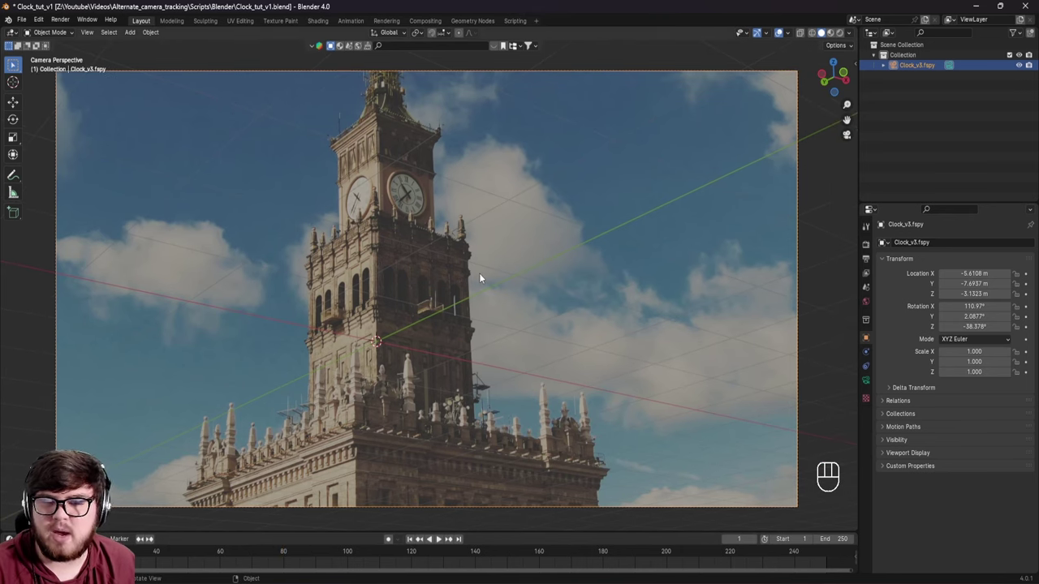
key("ctrl+a")
key("ctrl+s")
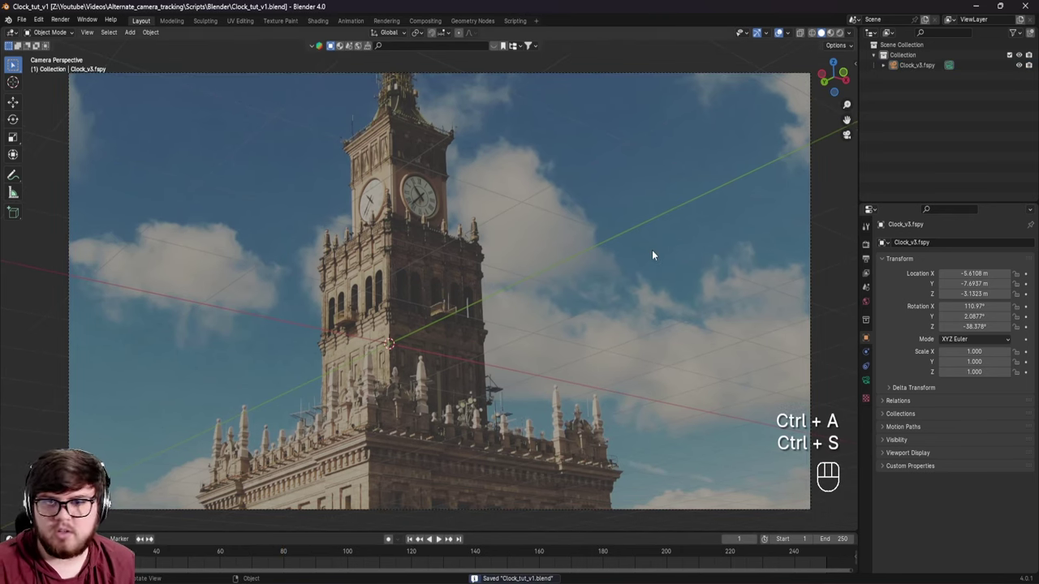
middle_click_drag(661, 310, 622, 331, "shift")
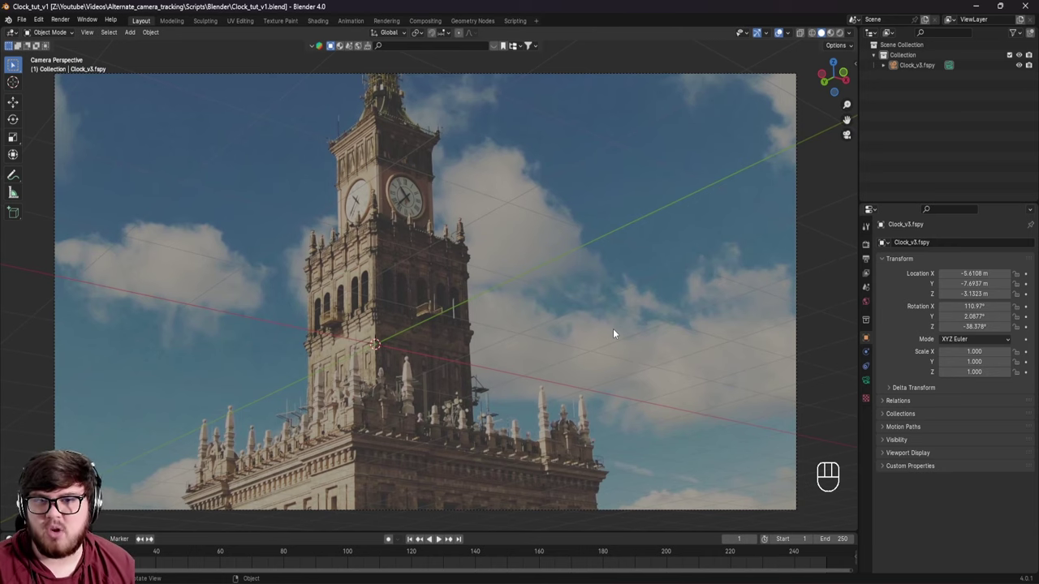
middle_click_drag(612, 315, 647, 300, "shift")
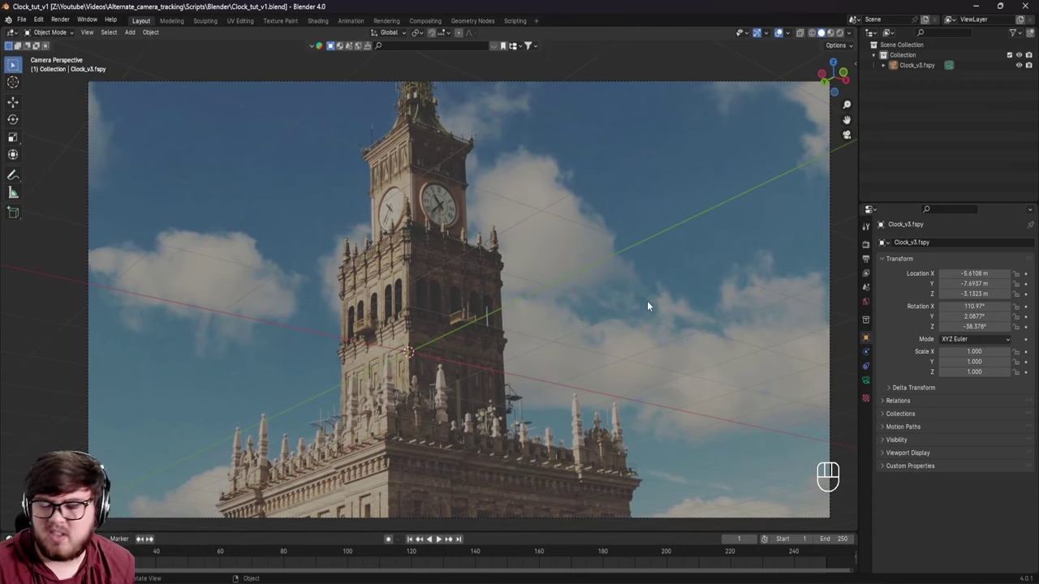
Search the add-ons in the preferences for "geotra" to find the KeenTools GeoTracker add-on
left_click(39, 19)
left_click(63, 152)
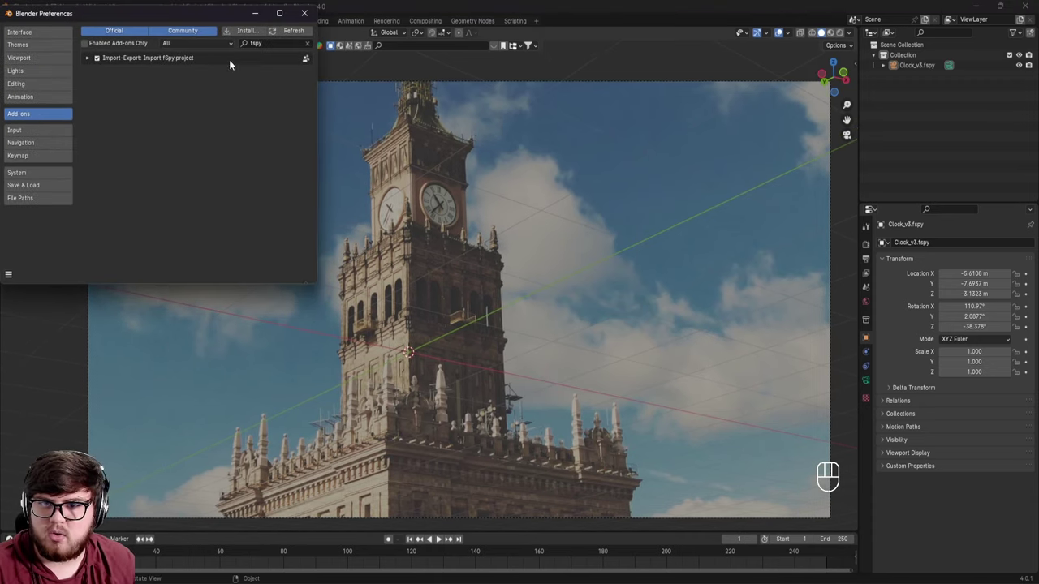
left_click(247, 33)
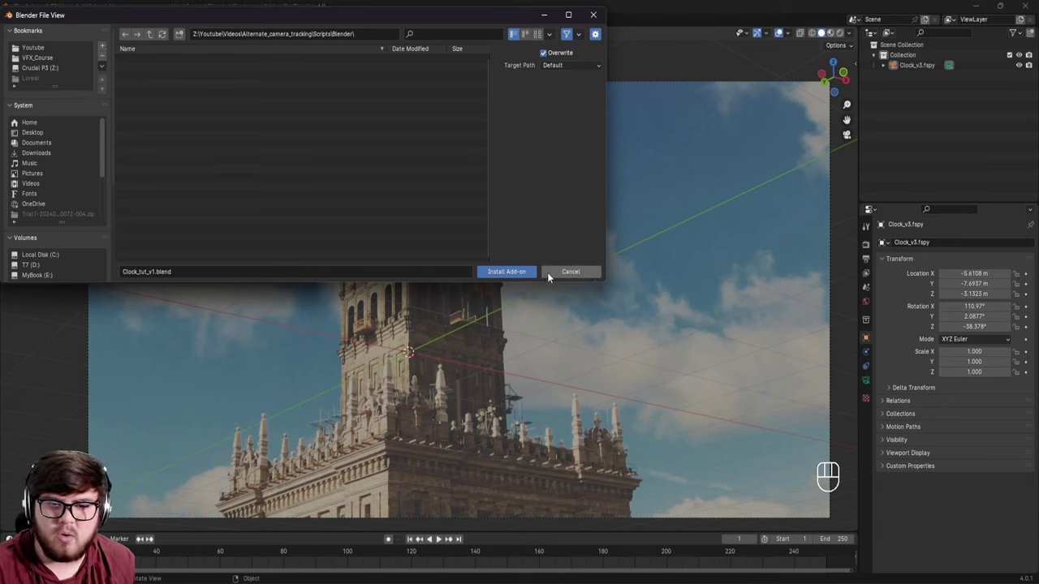
left_click(561, 270)
left_click(285, 43)
type("ge")
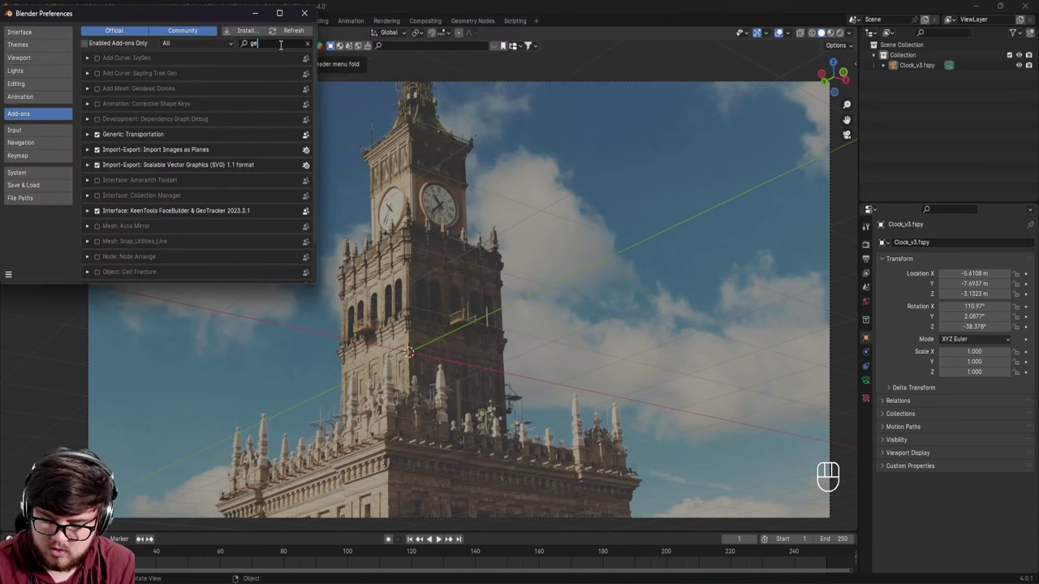
type("otra")
key("Return")
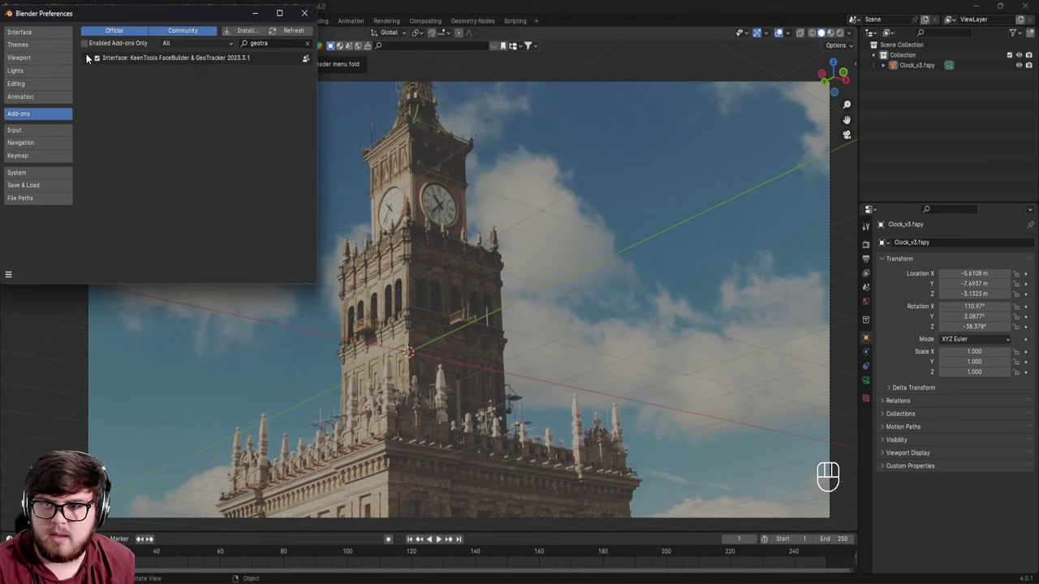
Examine the KeenTools add-on's core library and GeoTracker license information, and close the preferences
left_click(87, 57)
scroll(103, 92, "down", 2)
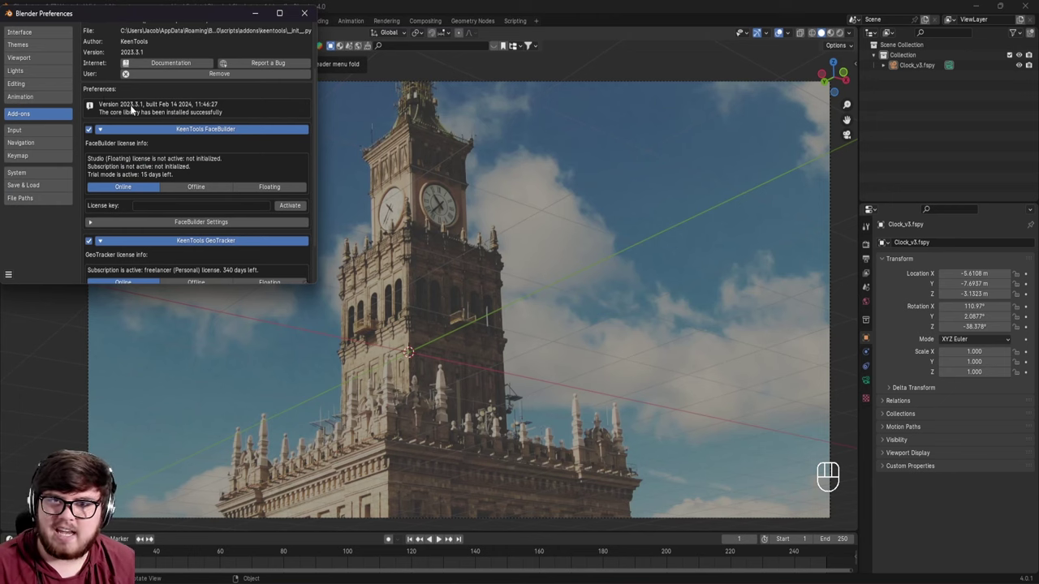
scroll(163, 100, "down", 2)
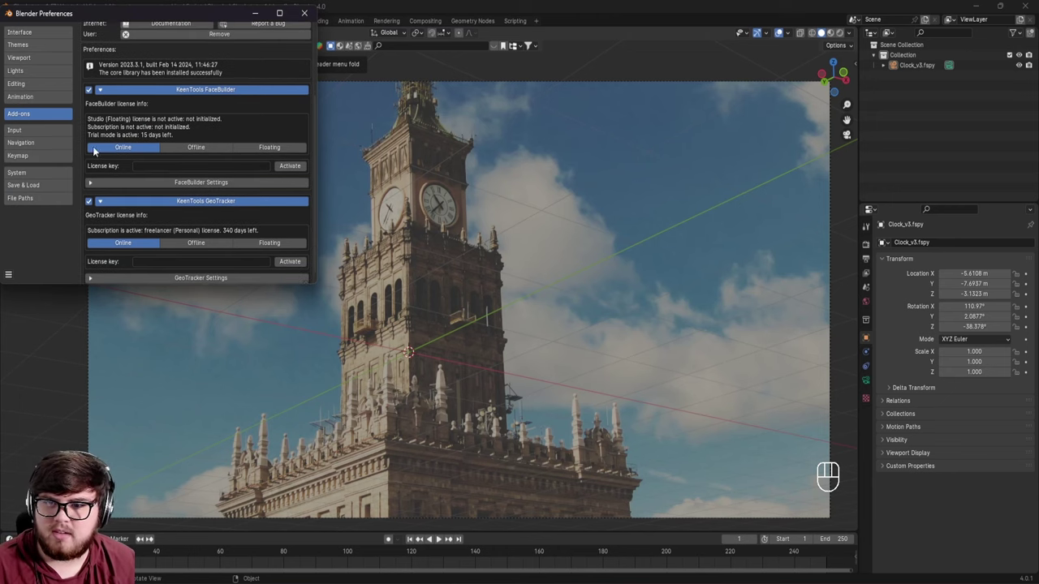
scroll(130, 223, "down", 1)
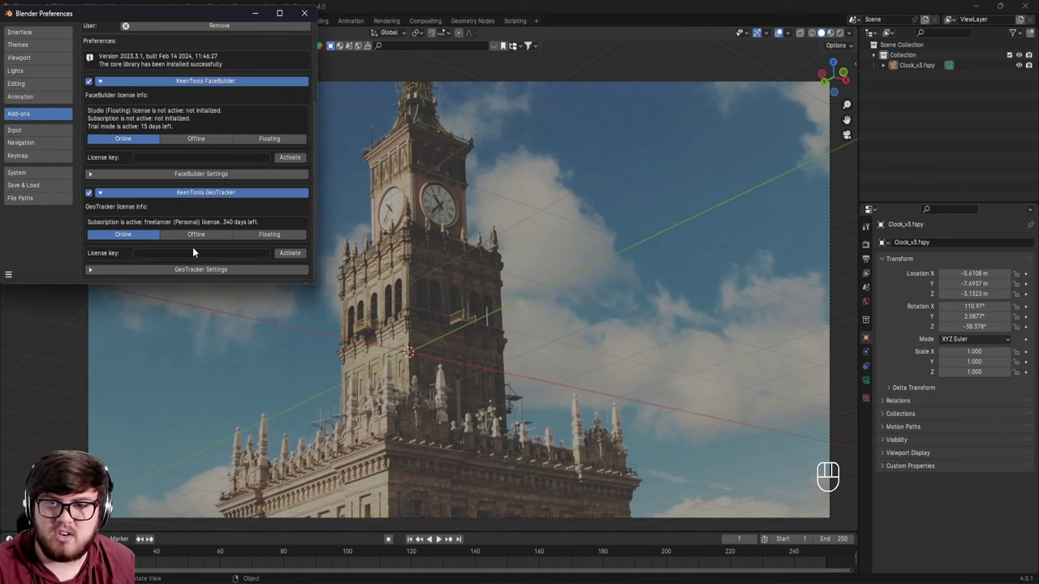
left_click(305, 13)
Create a new GeoTracker and load all Clock_bg frames from the Image_Sequence folder as its clip
key("n")
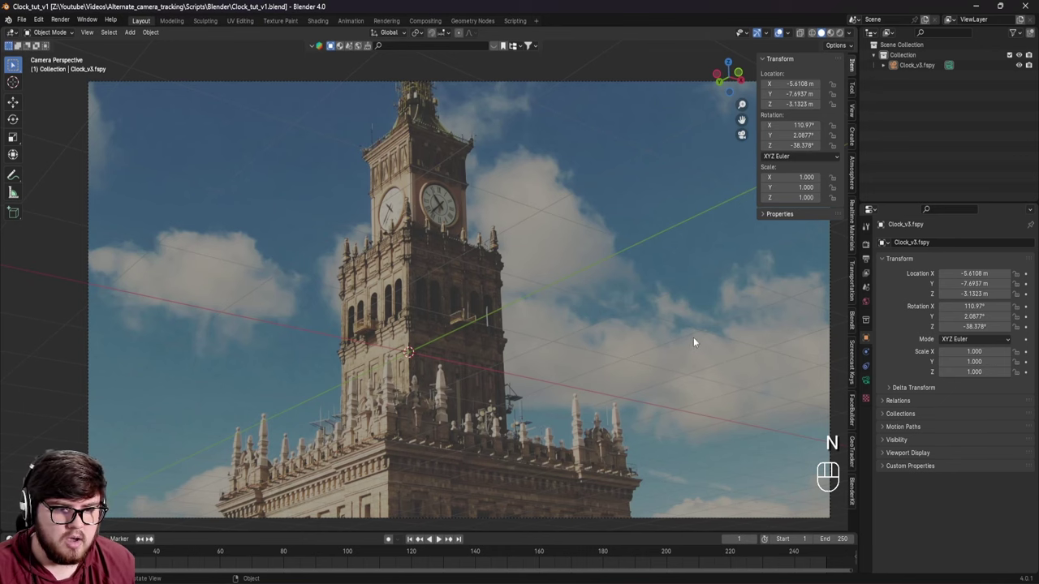
left_click(851, 453)
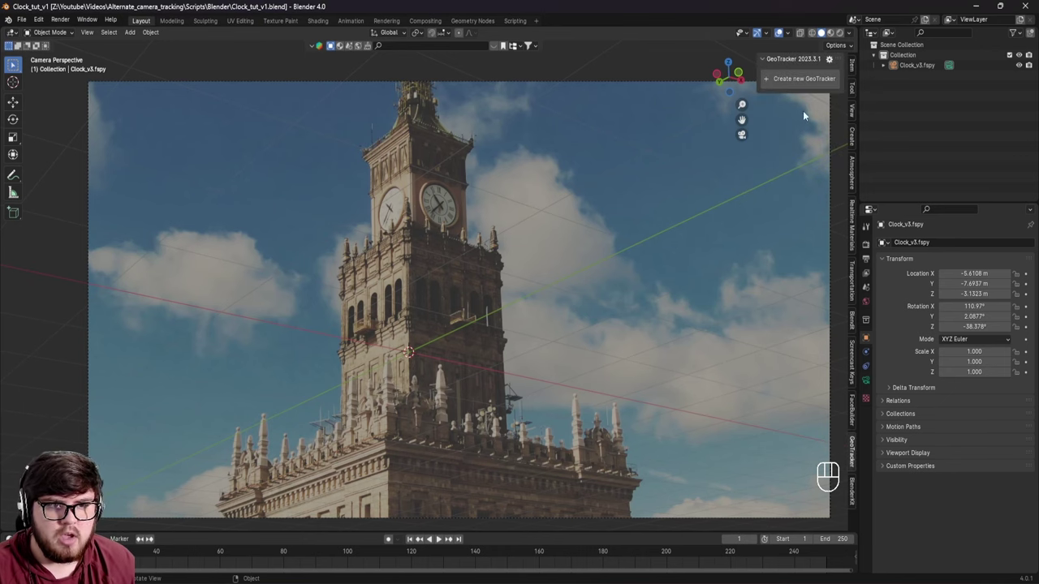
left_click(801, 80)
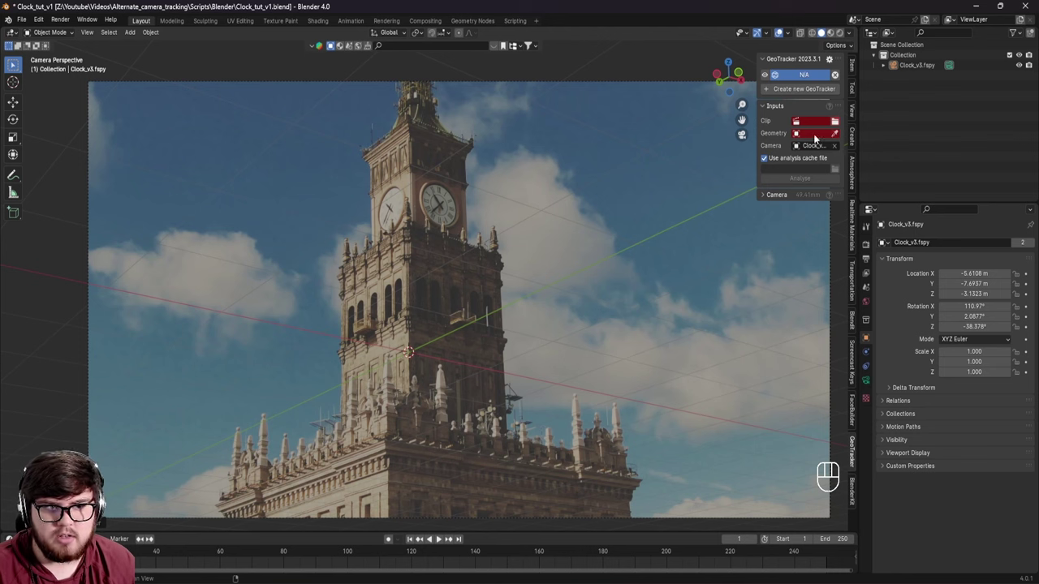
left_click(835, 122)
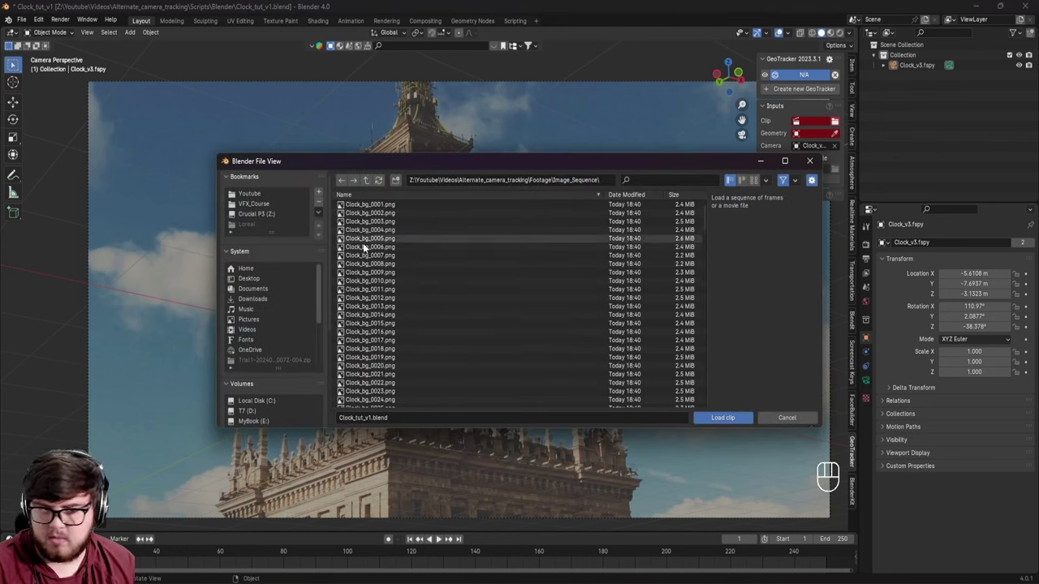
key("a")
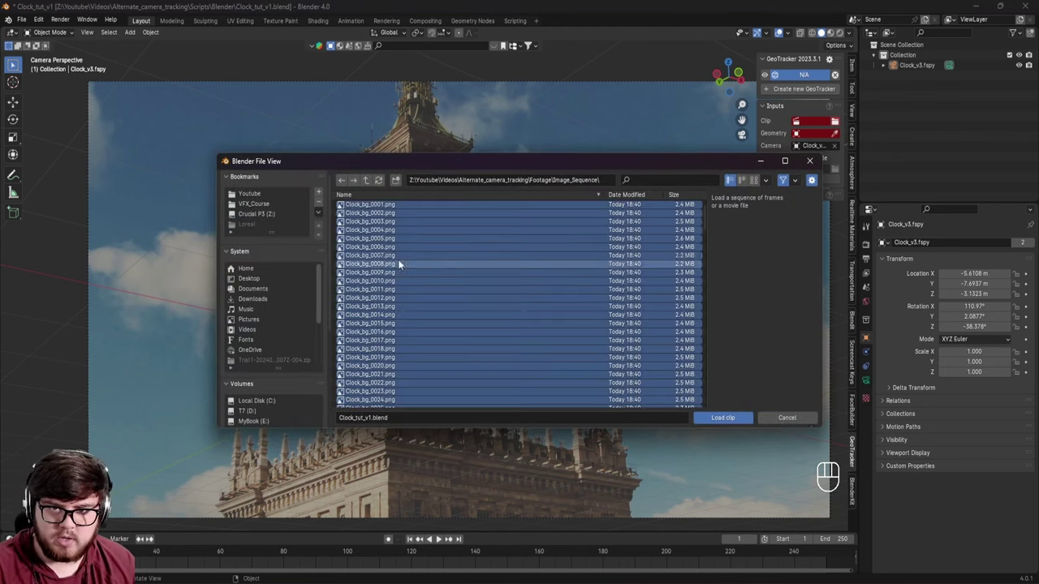
left_click(723, 418)
Play the loaded clip briefly, stop the playback and re-analyse the clip using the analysis cache file
left_click_drag(154, 552, 516, 561)
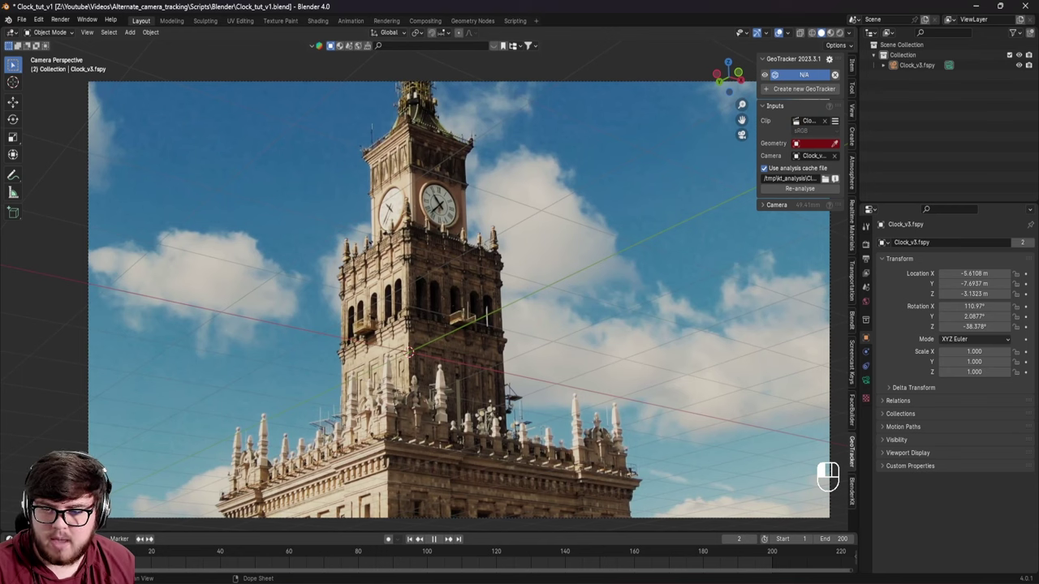
scroll(459, 299, "down", 3)
middle_click_drag(487, 308, 453, 311, "shift")
key("Escape")
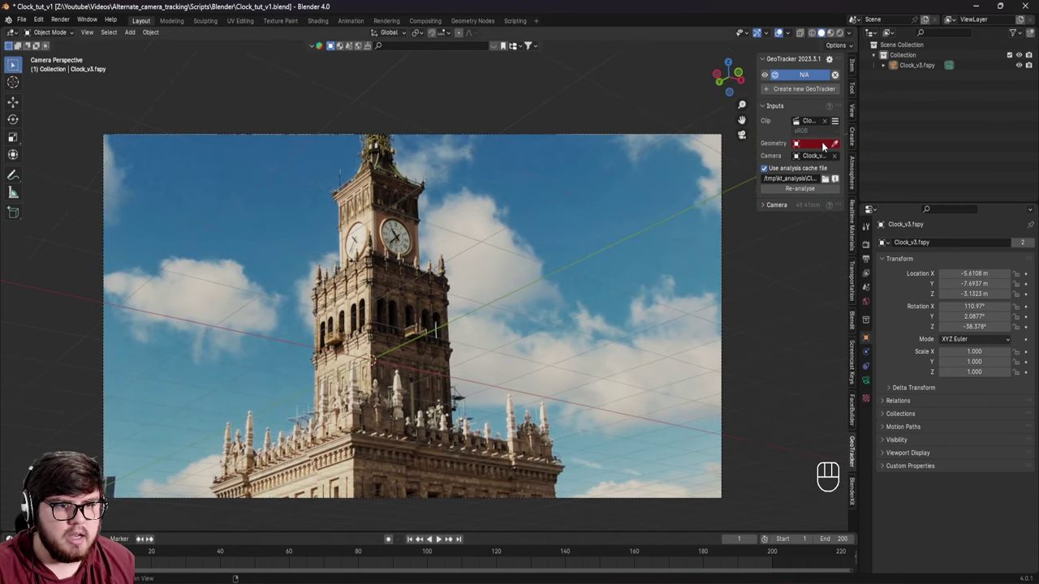
left_click(799, 189)
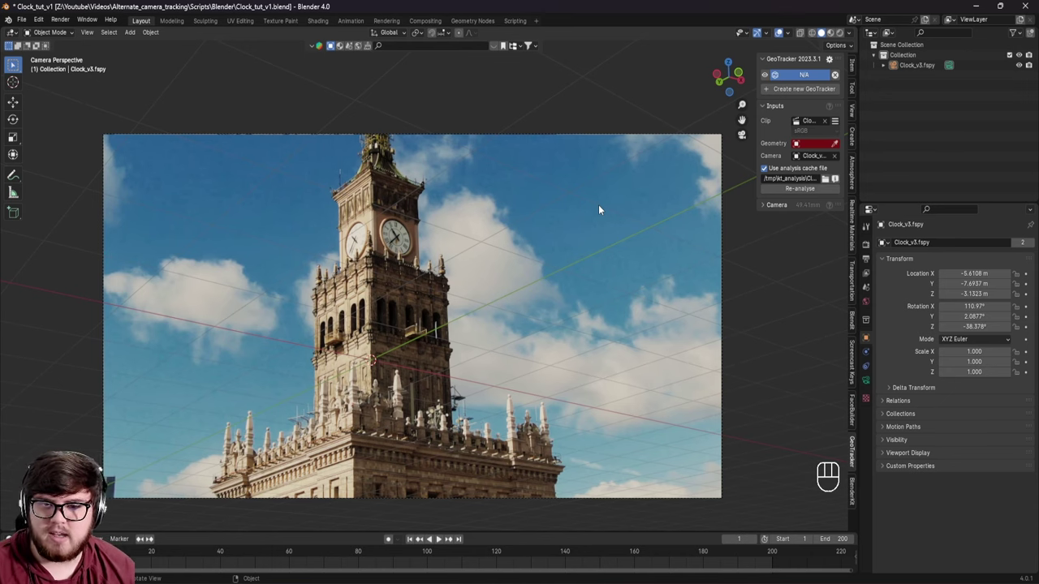
Examine the GeoTracker's camera lens settings and where the world origin sits on the tower's corner
scroll(484, 222, "up", 2)
mouse_move(484, 222)
middle_mouse_down("shift")
mouse_move(494, 195)
mouse_move(489, 203)
middle_mouse_up("shift")
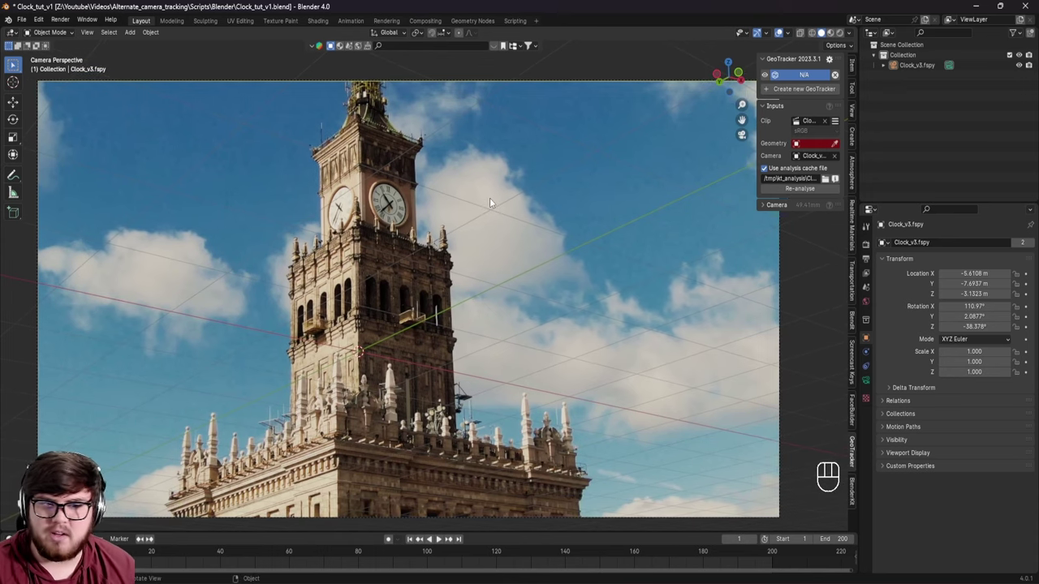
left_click(762, 204)
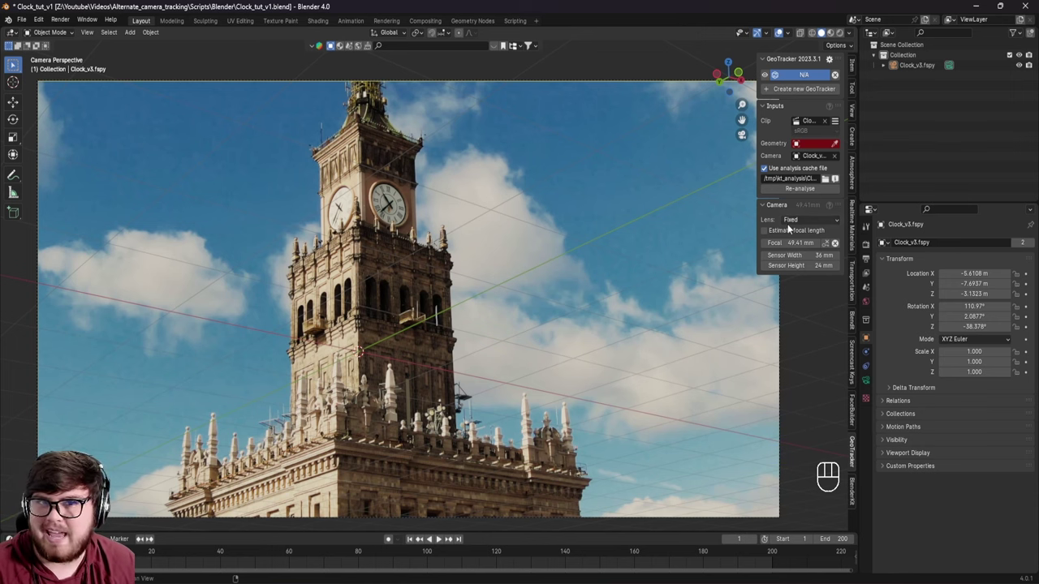
left_click(767, 206)
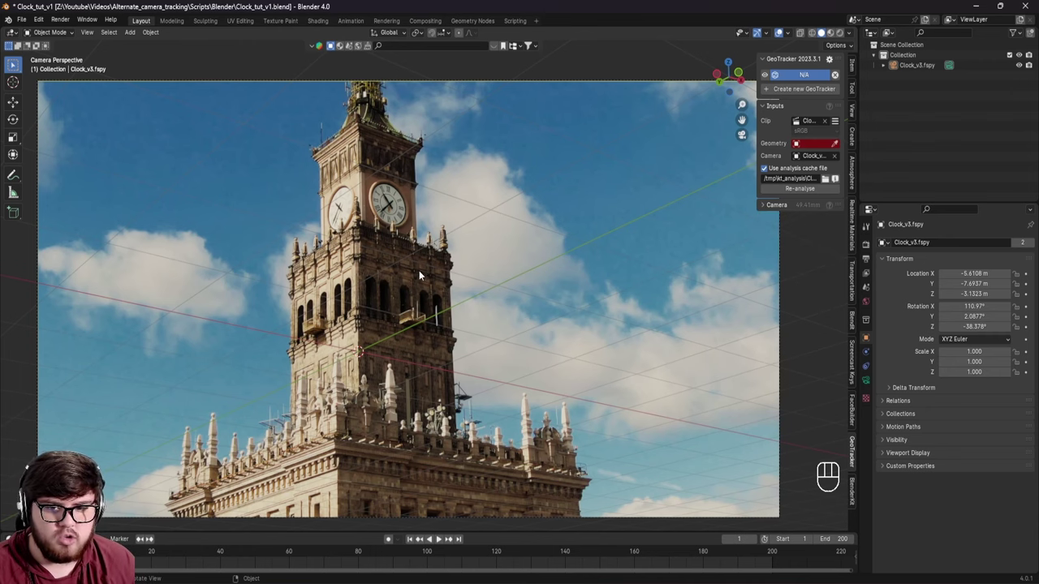
scroll(365, 357, "up", 8)
middle_click_drag(378, 356, 398, 322, "shift")
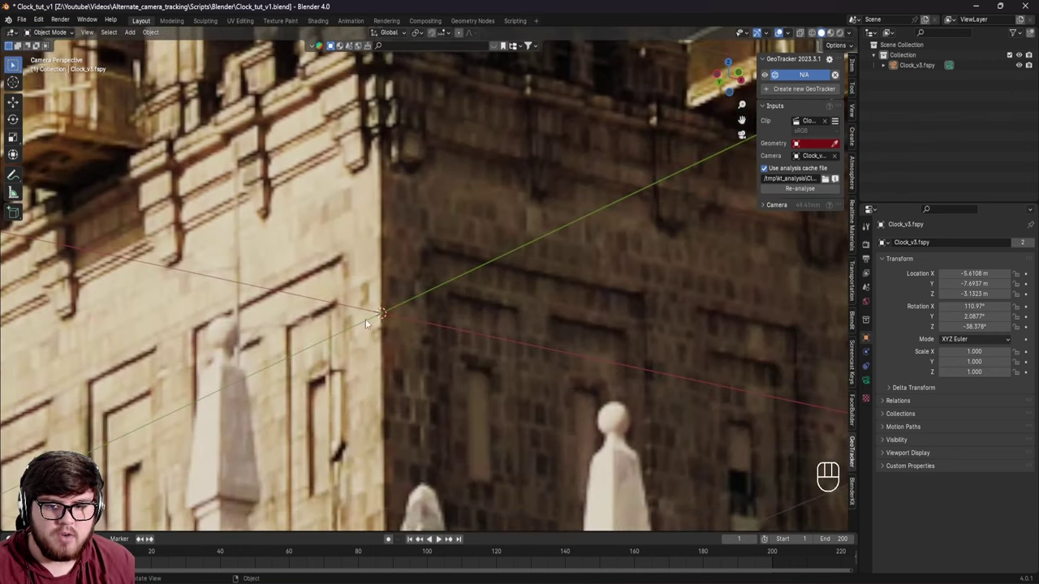
scroll(367, 325, "down", 6)
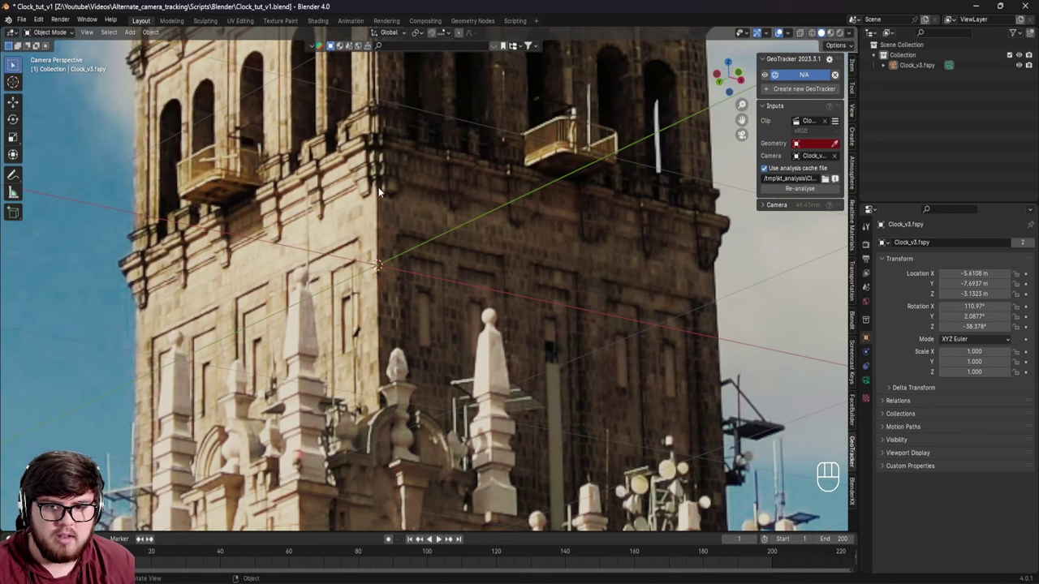
scroll(379, 278, "down", 5)
middle_click_drag(387, 235, 406, 301, "shift")
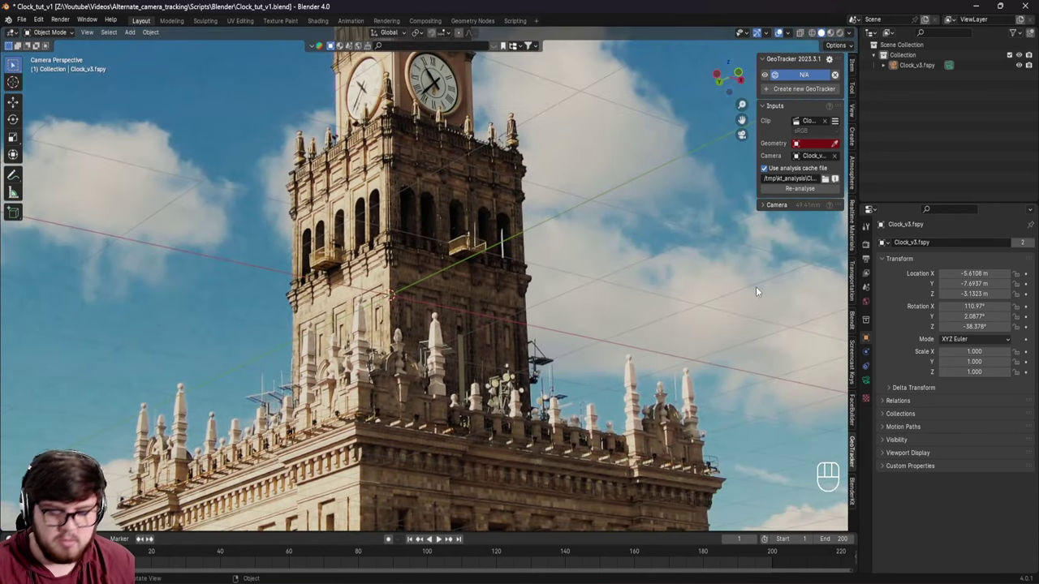
Split the 3D viewport into two side-by-side views, hiding the sidebar and toolbar in the second one
left_click_drag(855, 32, 497, 39)
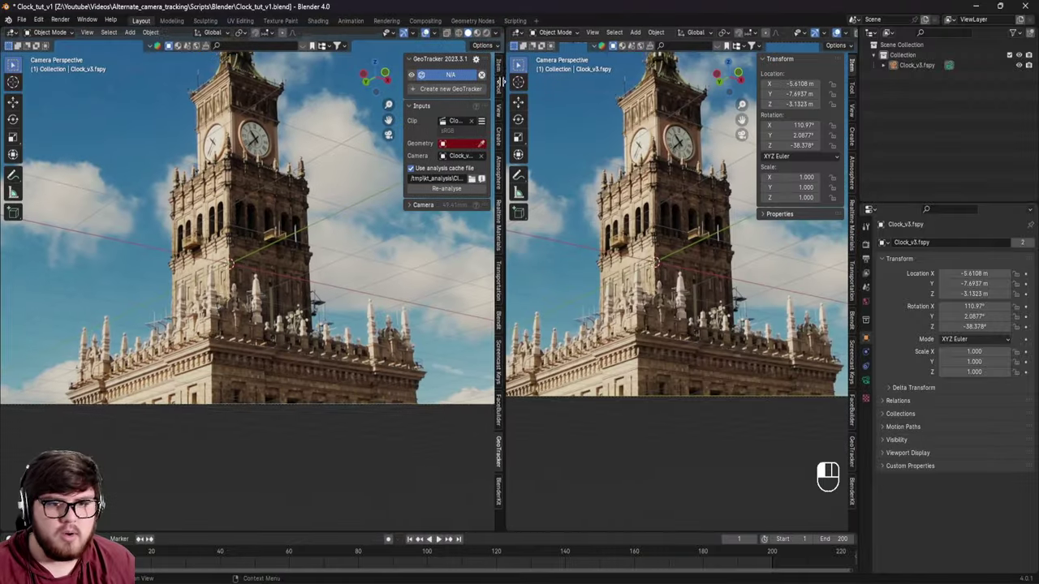
key("a")
key("n")
key("t")
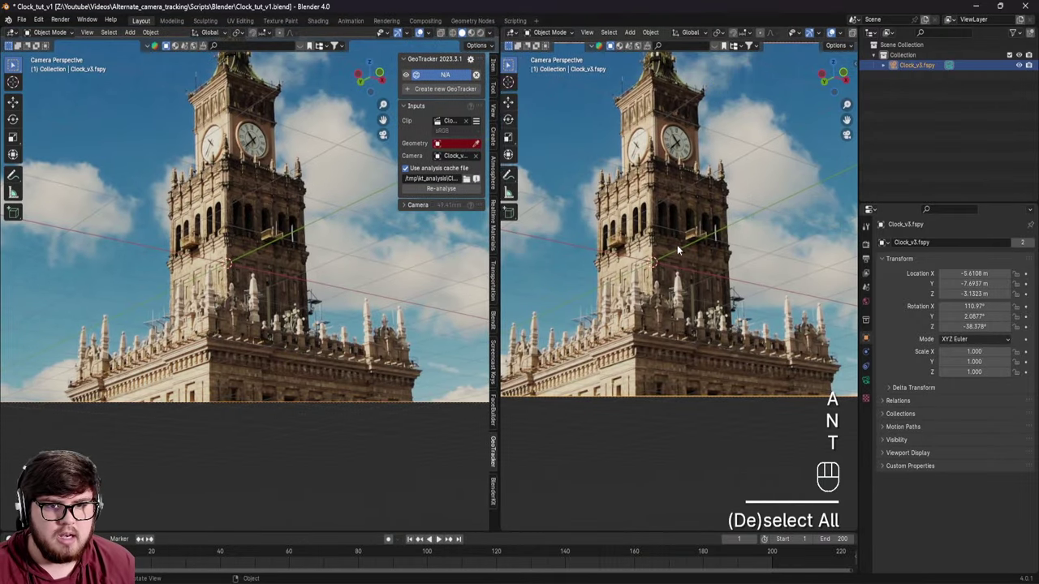
Add a plane mesh at the world origin and rotate it 90° about the X axis
key("shift+a")
mouse_move(651, 303)
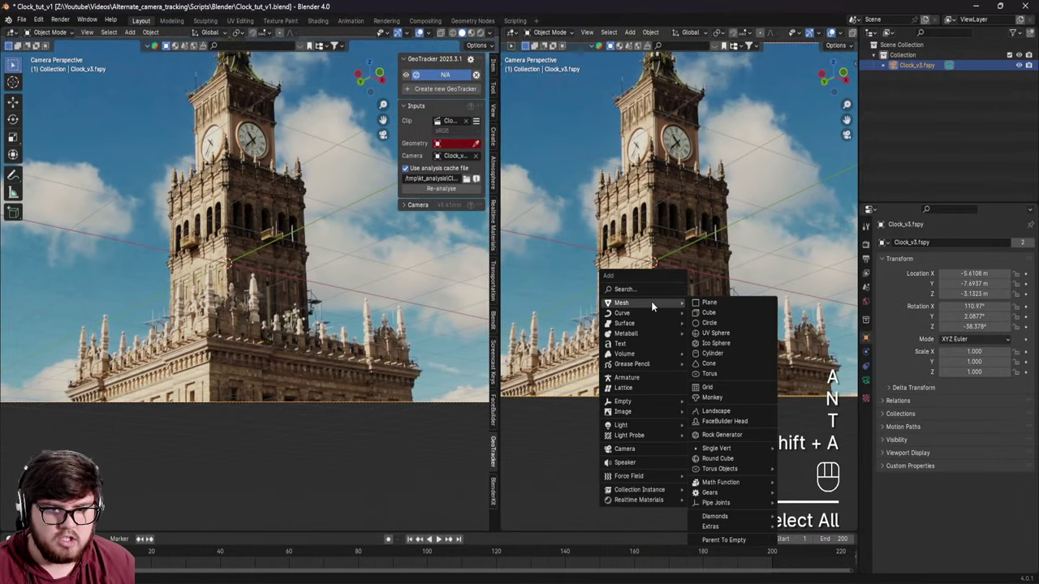
left_click(710, 303)
key("r")
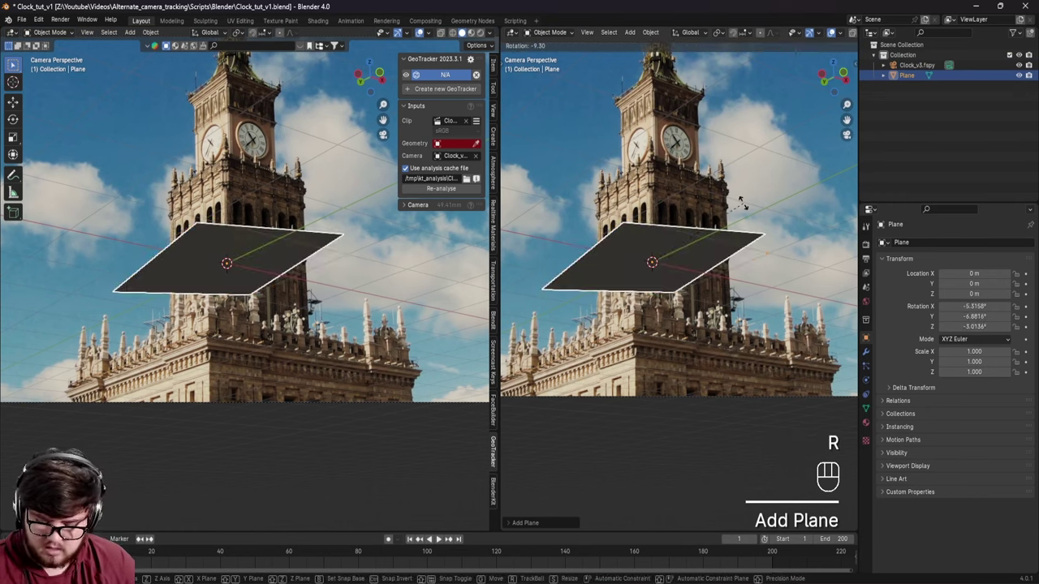
key("x")
key("9")
key("0")
left_click(742, 205)
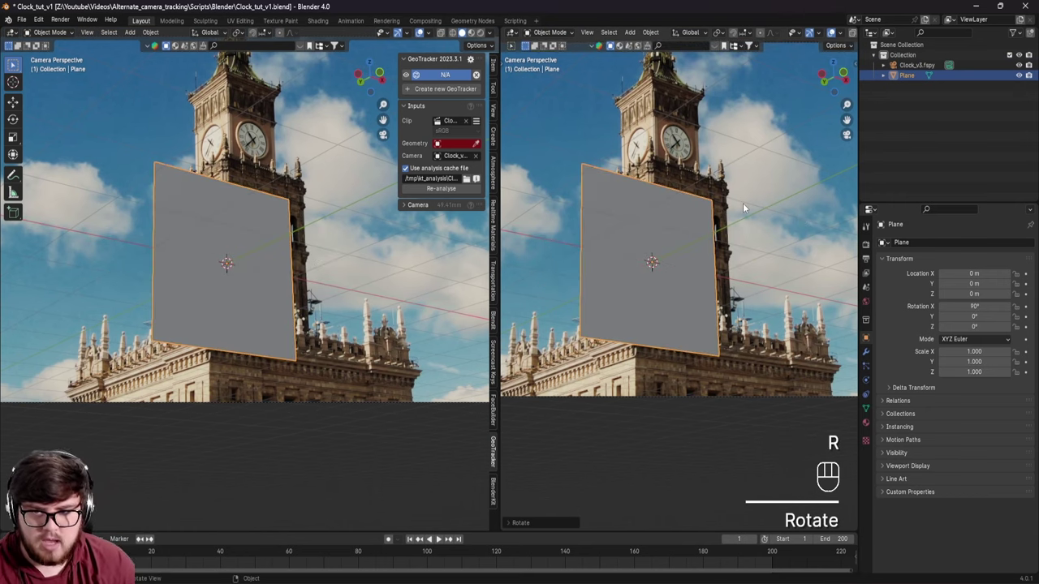
key("g")
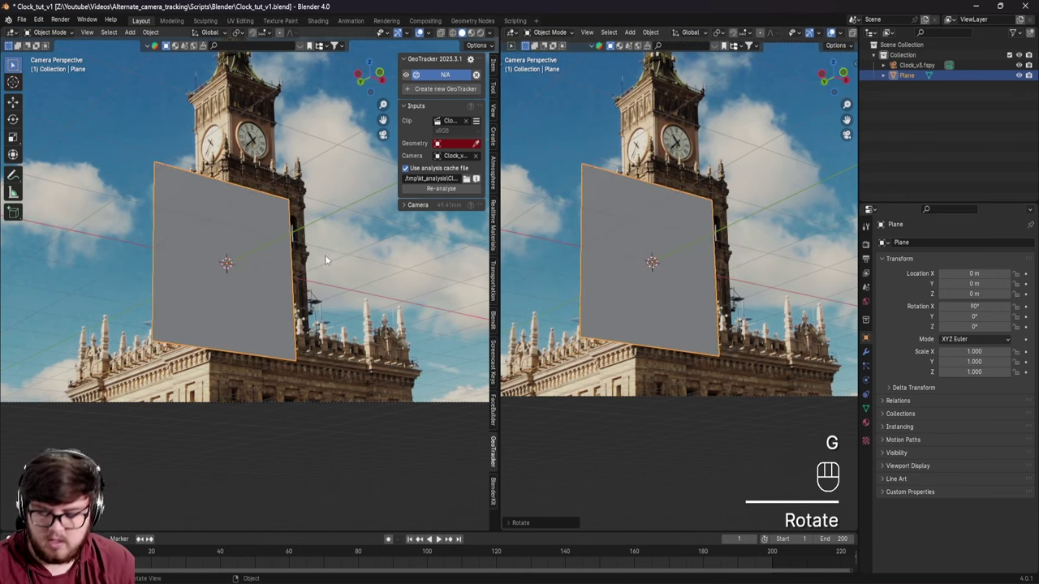
right_click(260, 225)
Hide the plane and play through the footage to examine how the tower's sides turn during the shot
key("h")
scroll(260, 219, "up", 3)
key("space")
middle_click_drag(273, 231, 242, 271, "shift")
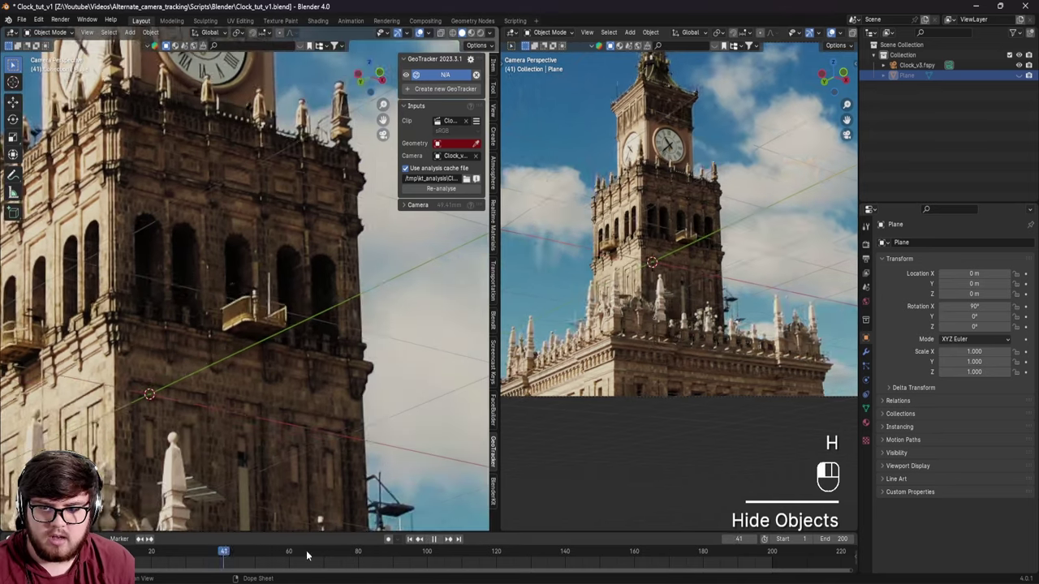
middle_click_drag(175, 240, 207, 323, "shift")
key("space")
scroll(174, 361, "up", 3)
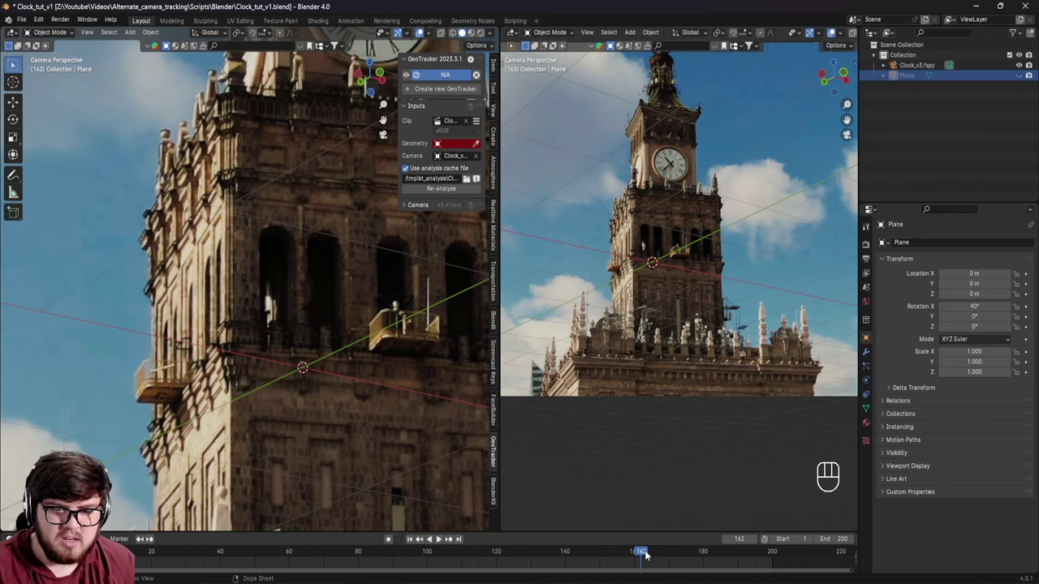
key("space")
key("space")
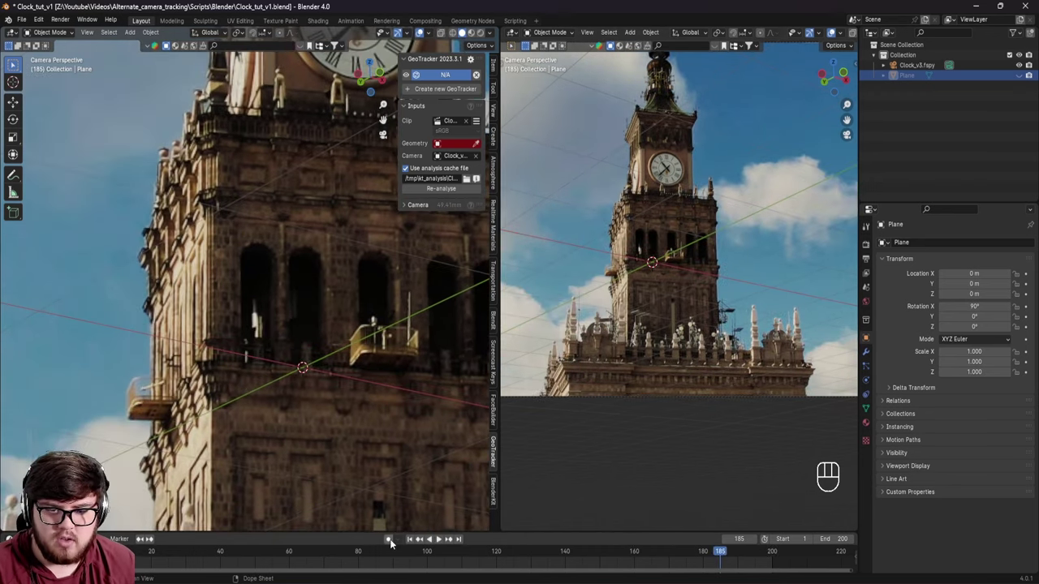
middle_click_drag(244, 276, 235, 325, "shift")
scroll(225, 323, "down", 2)
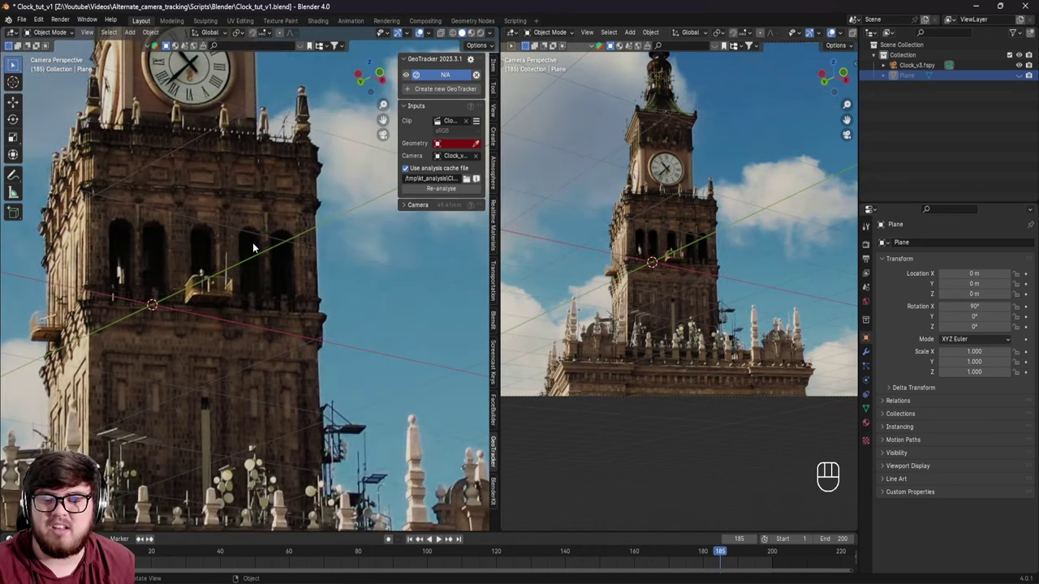
Return to the first frame and unhide the plane
left_click(410, 539)
scroll(316, 329, "down", 2)
middle_click_drag(294, 318, 291, 346, "shift")
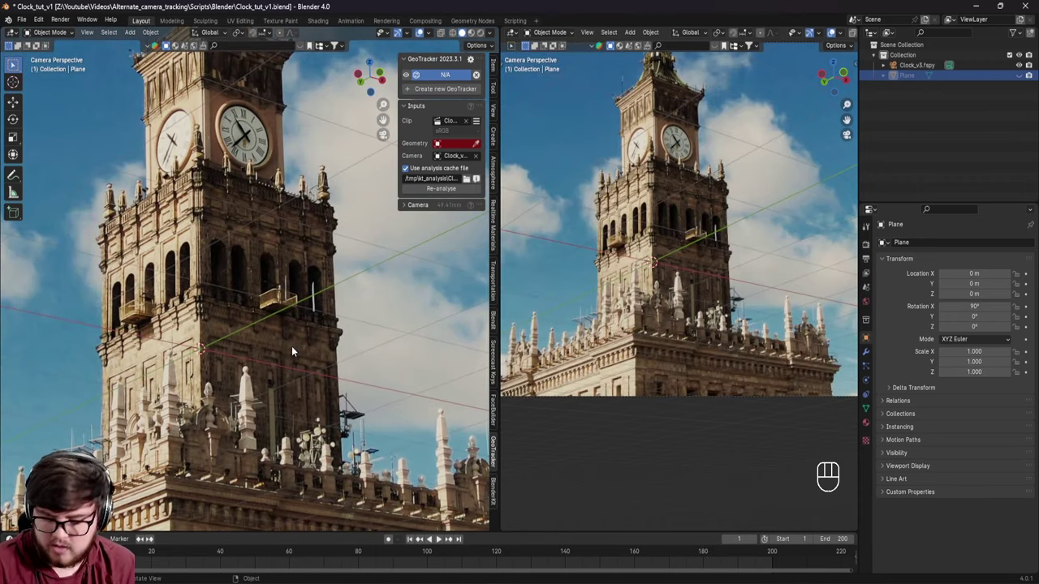
key("alt+h")
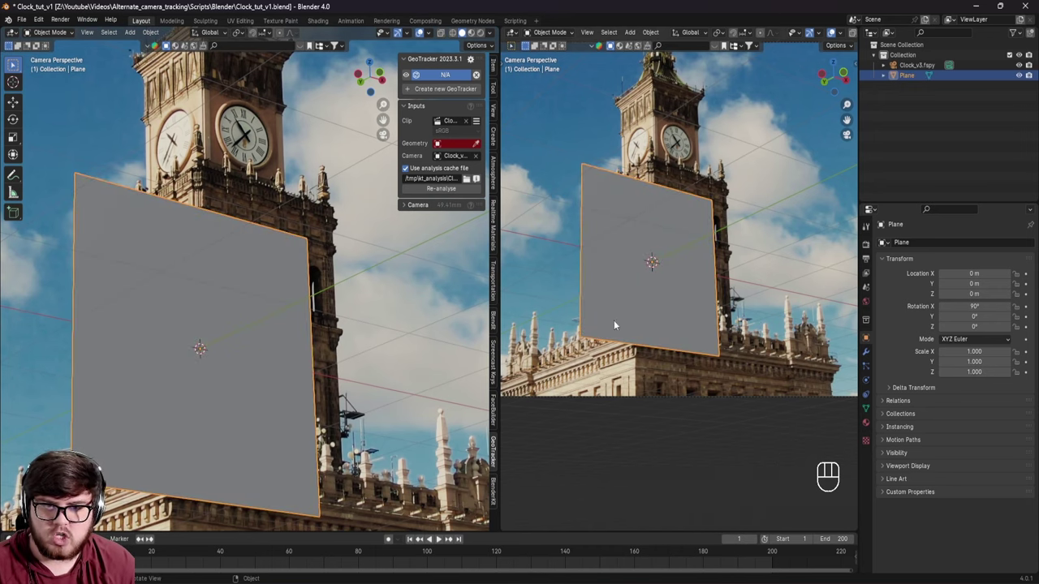
Move the plane's whole mesh along the X axis with snapping in Edit Mode so its side edge meets the origin
key("Tab")
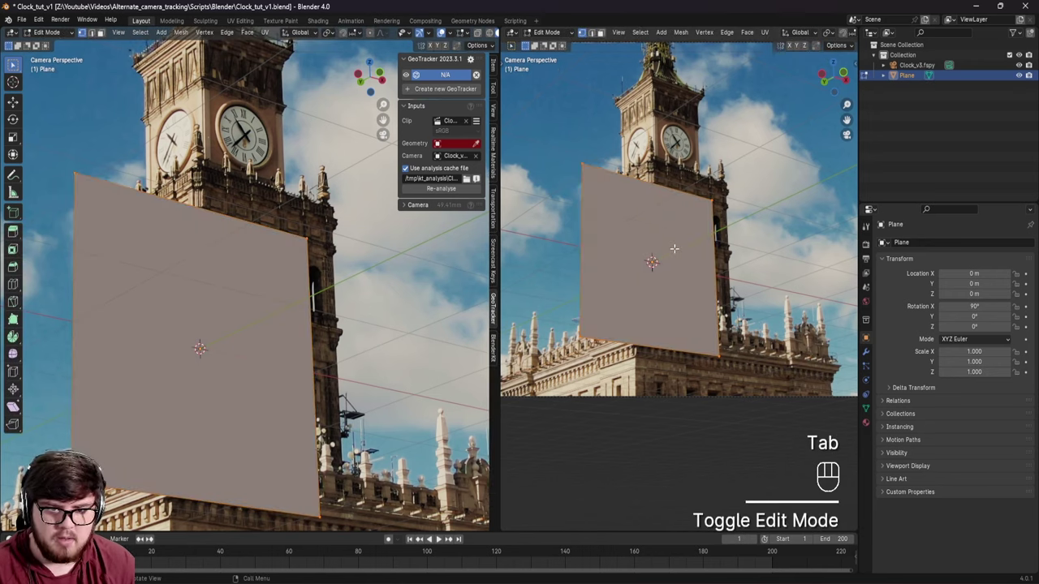
key("a")
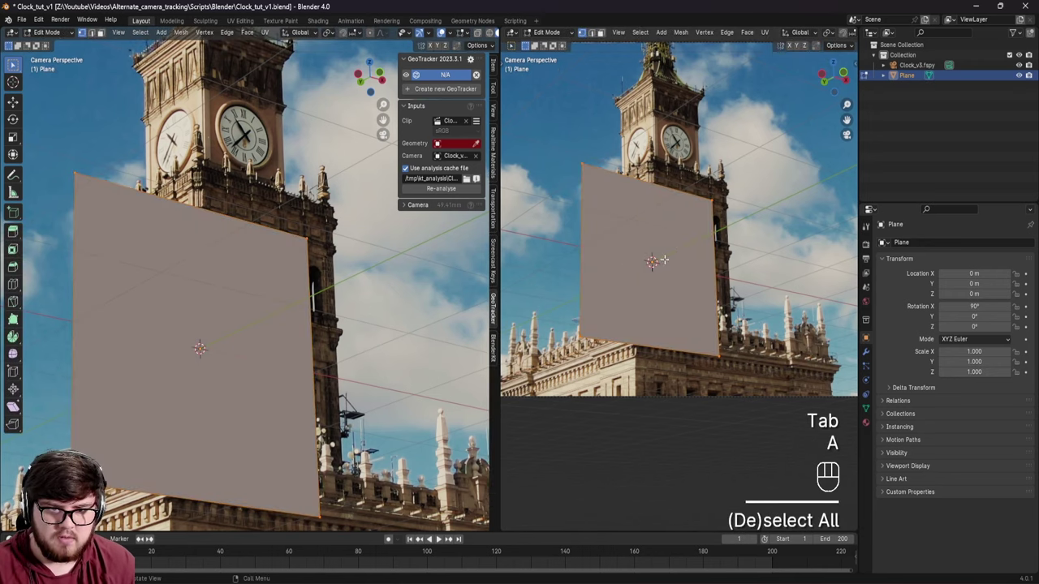
key("g")
key("x")
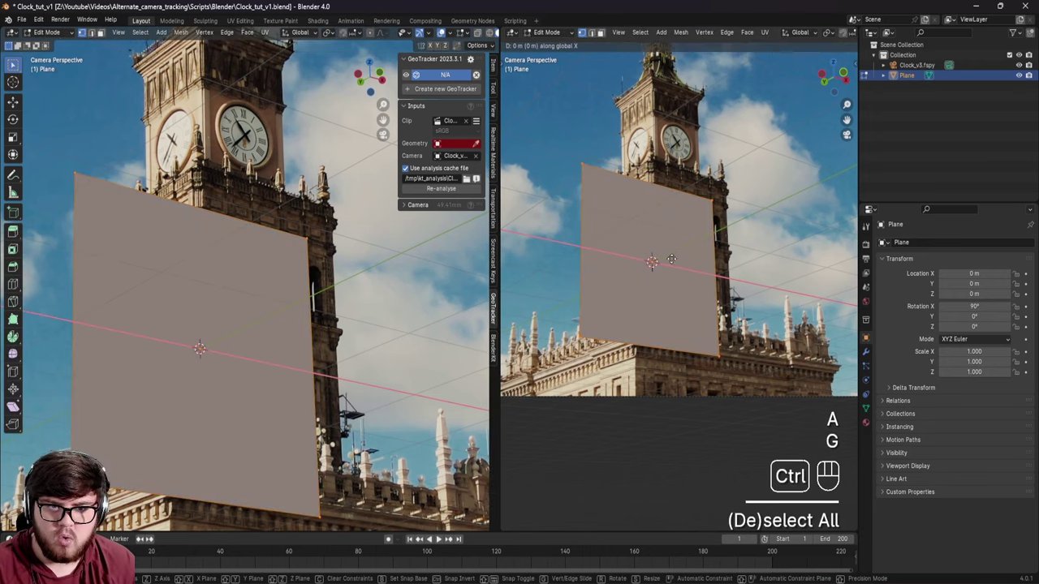
left_click(709, 254, "ctrl")
scroll(709, 254, "up", 3)
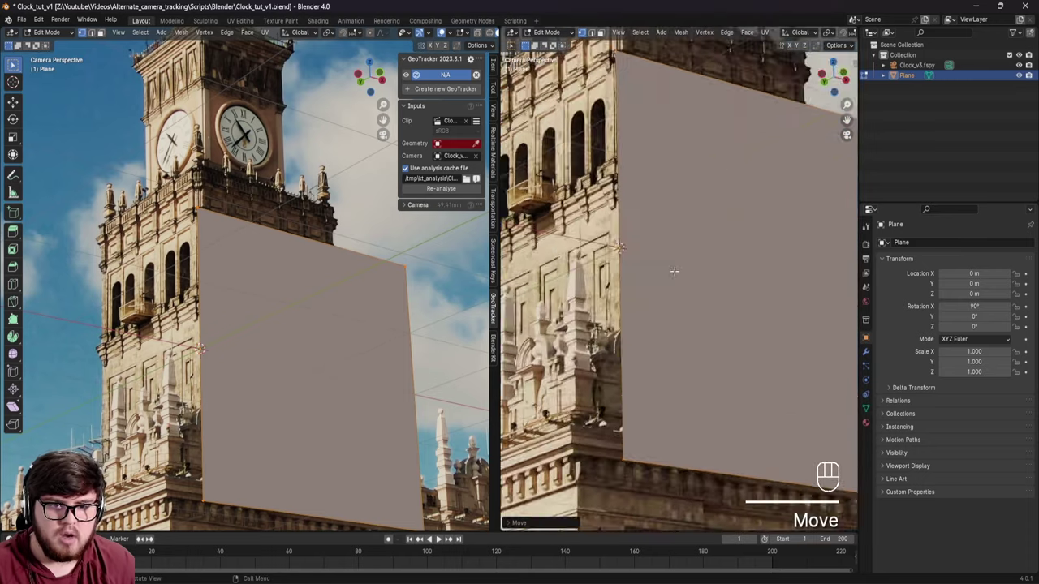
middle_click_drag(675, 271, 641, 278, "shift")
scroll(641, 278, "up", 2)
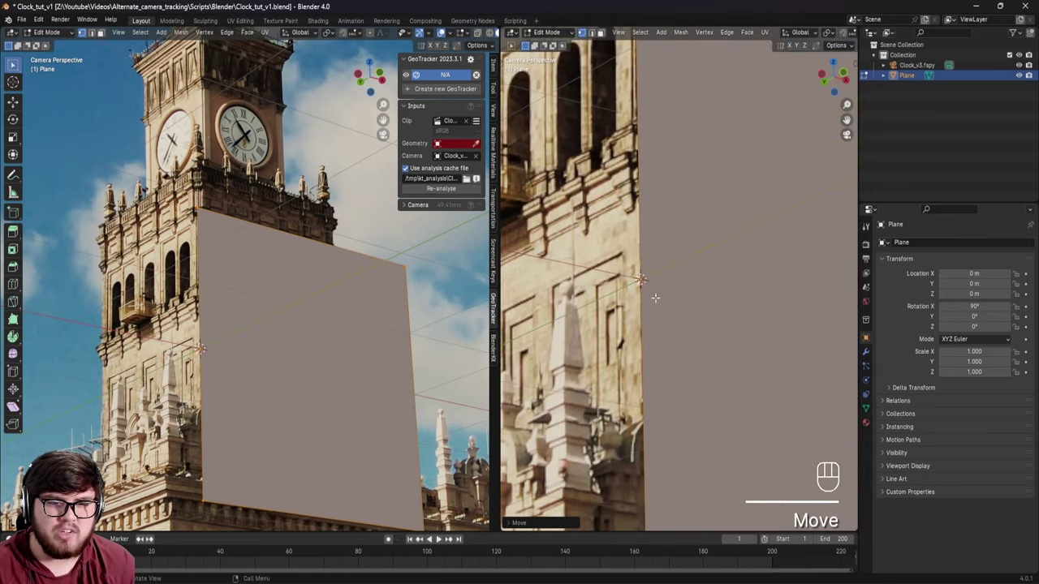
key("Tab")
Scale the plane uniformly to about 0.625 so it fits the width of the tower's darker face
scroll(645, 241, "down", 4)
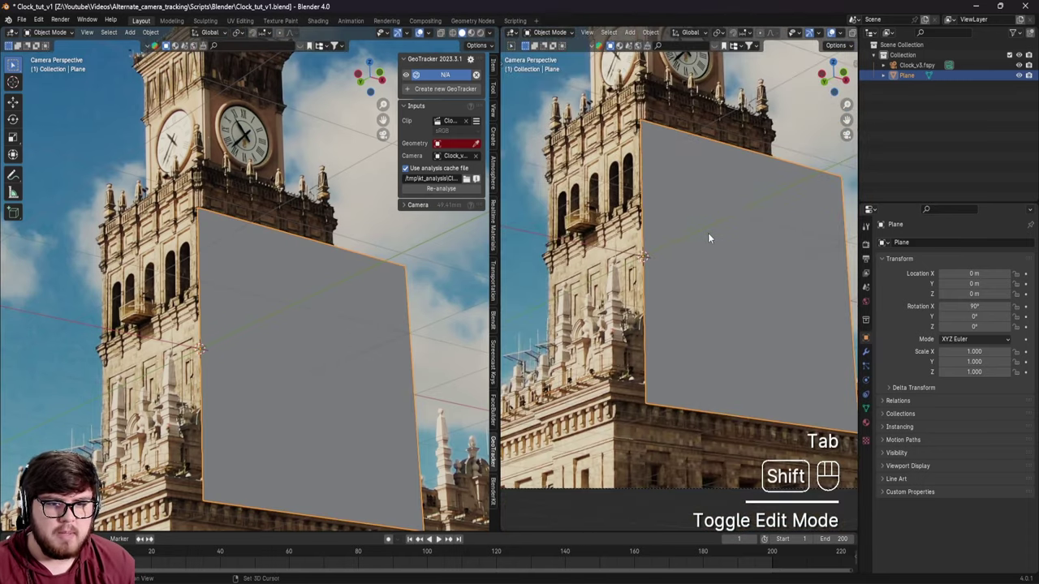
middle_click_drag(708, 233, 609, 243, "shift")
key("s")
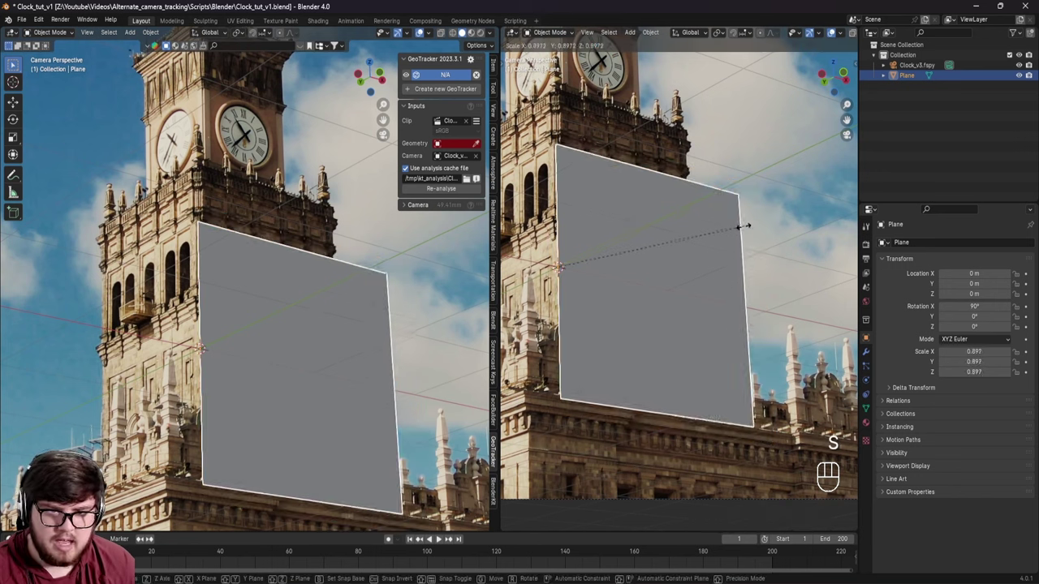
middle_click_drag(627, 232, 615, 285)
scroll(290, 299, "up", 4)
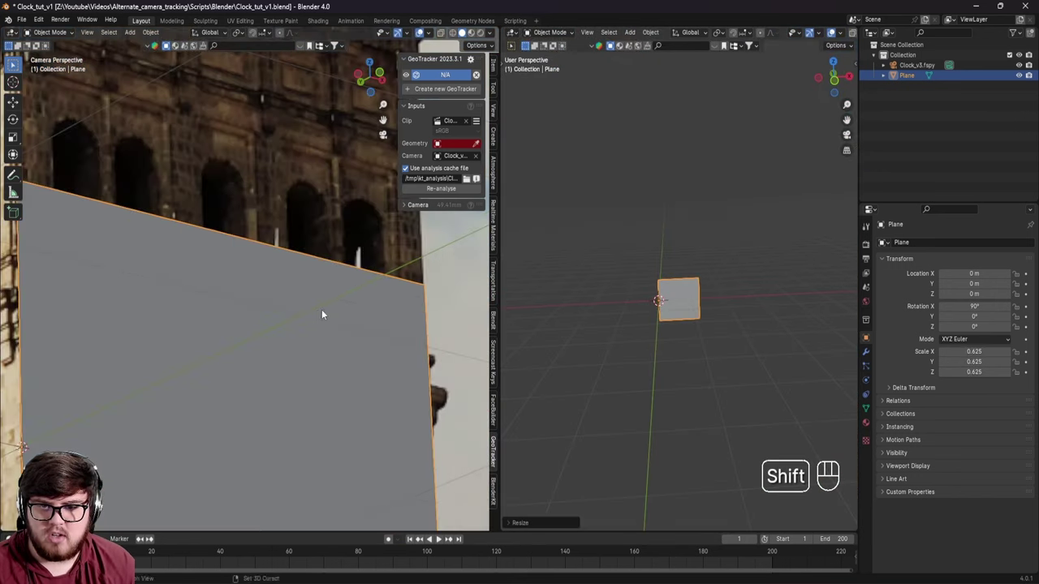
middle_click_drag(321, 309, 380, 304, "shift")
scroll(159, 308, "down", 2)
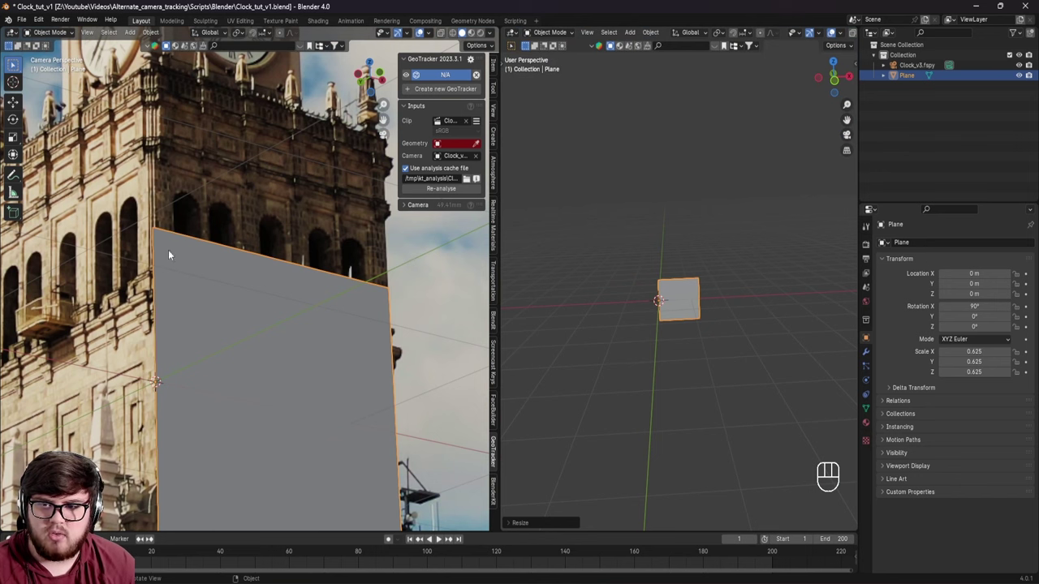
Move the plane up along the Z axis to about 0.54 m and switch the viewport to wireframe shading
middle_click_drag(272, 373, 270, 329, "shift")
key("g")
key("z")
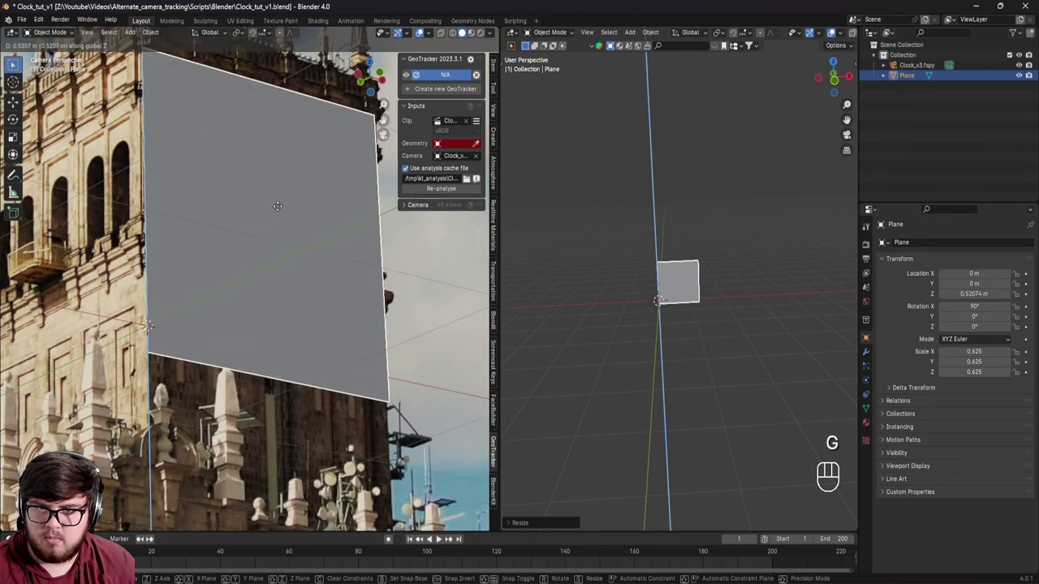
left_click(290, 205)
middle_click_drag(290, 205, 238, 244, "shift")
key("z")
left_click(238, 245)
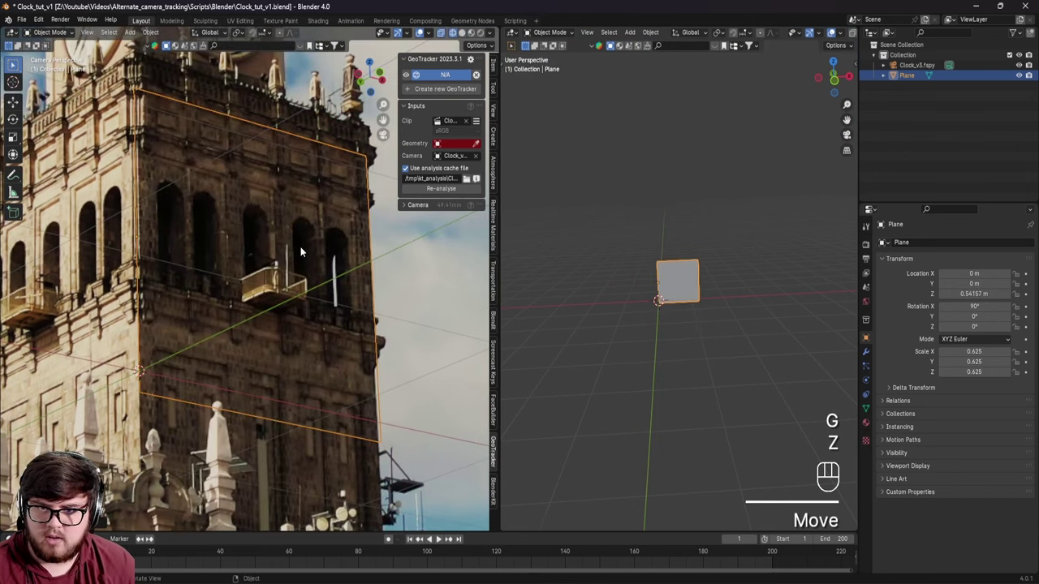
Scale the plane down slightly to 0.622 so its edge lines up with the outer edge of the tower's darker face
scroll(301, 247, "up", 3)
scroll(328, 293, "up", 4)
key("s")
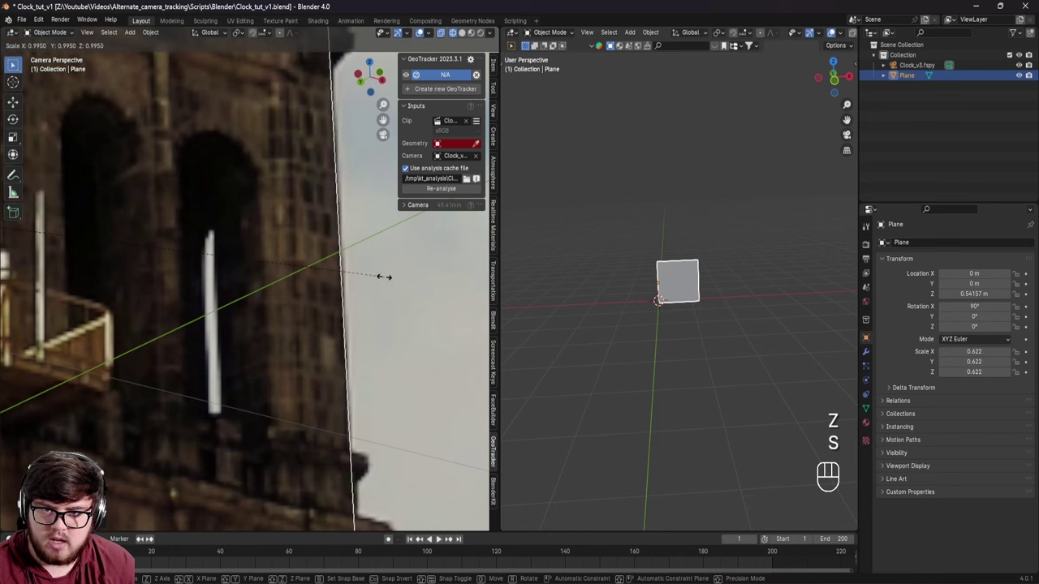
left_click(385, 277)
scroll(312, 268, "down", 4)
mouse_move(312, 268)
middle_mouse_down("shift")
mouse_move(312, 249)
mouse_move(318, 284)
middle_mouse_up("shift")
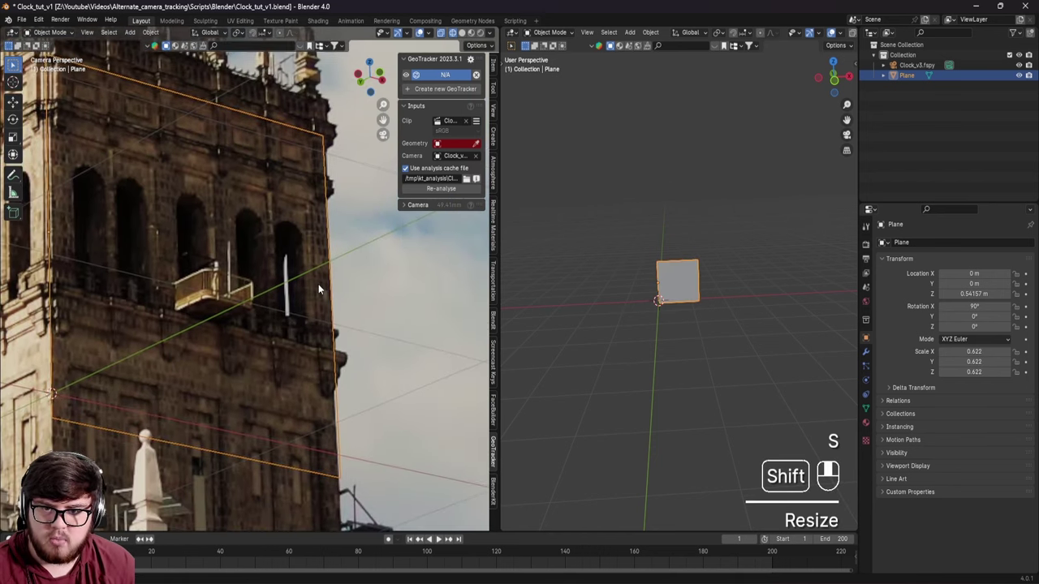
scroll(318, 284, "down", 3)
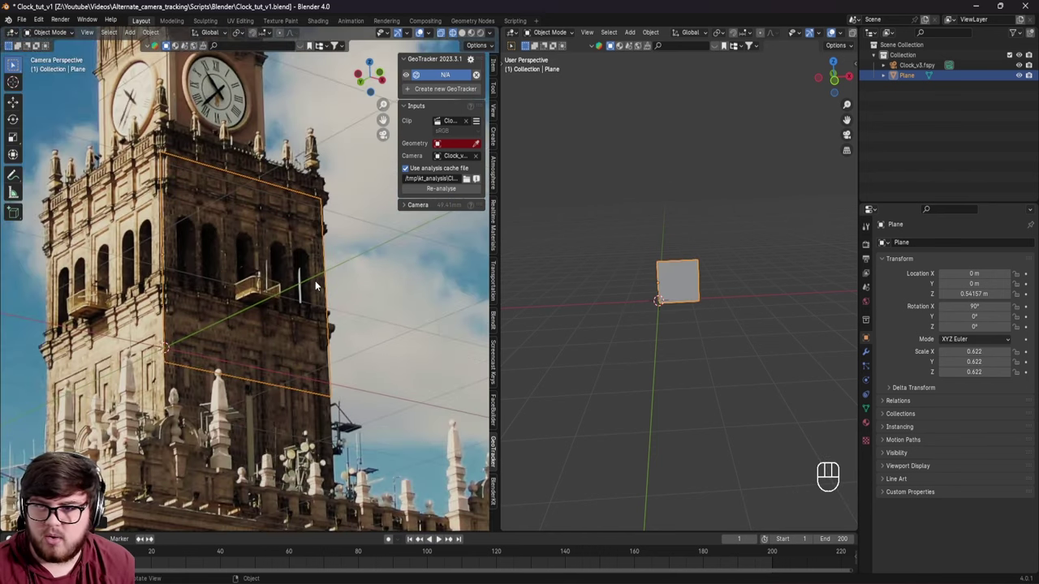
scroll(161, 300, "up", 2)
middle_click_drag(161, 300, 315, 341, "shift")
scroll(254, 283, "down", 2)
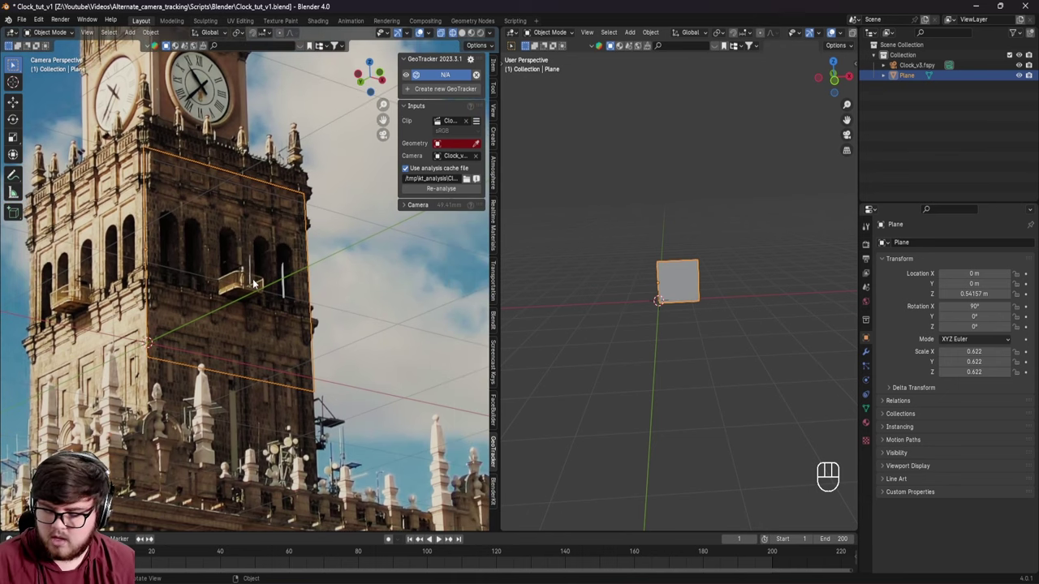
Save the file and join the two 3D viewports into a single camera view
key("ctrl+s")
right_click(498, 293)
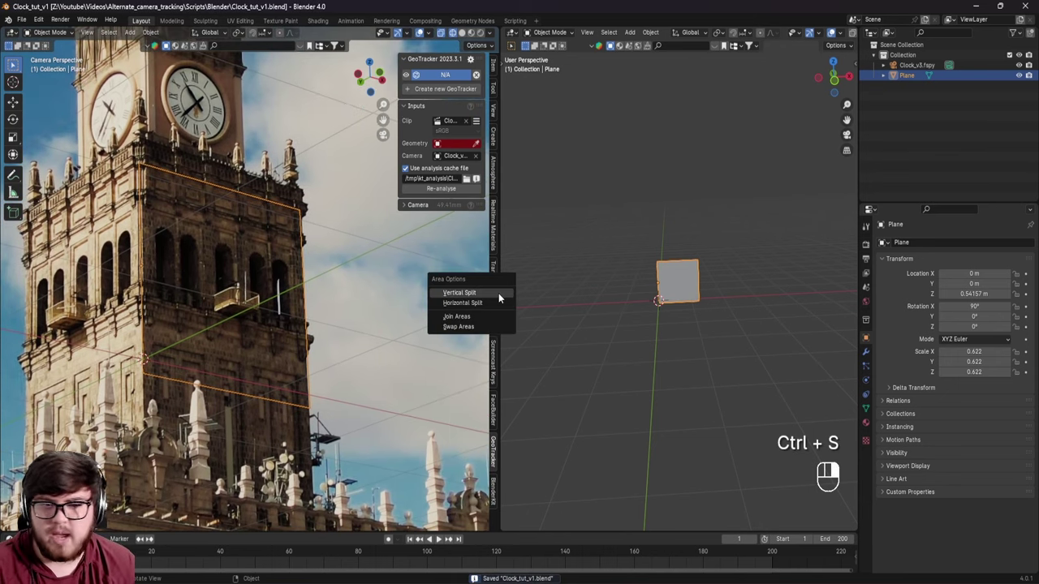
left_click(457, 316)
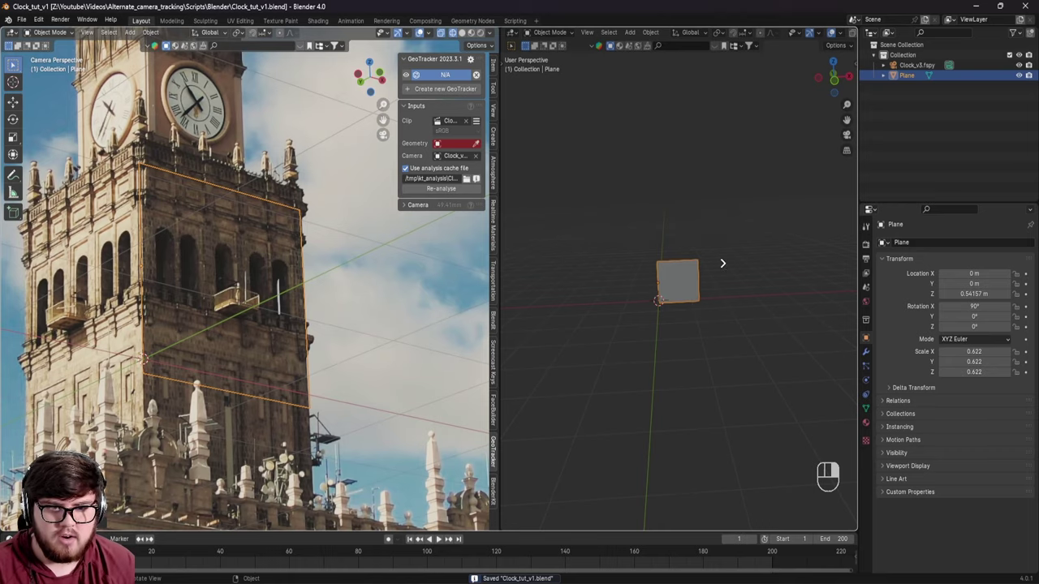
left_click(723, 263)
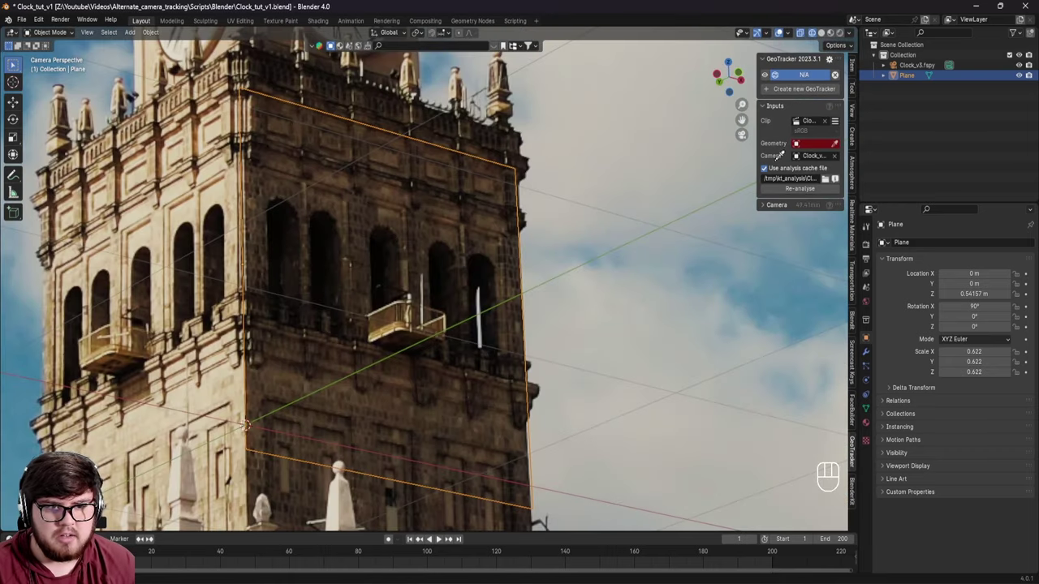
Assign the plane as the GeoTracker geometry, return the viewport to solid shading and save the file
left_click(479, 196)
key("z")
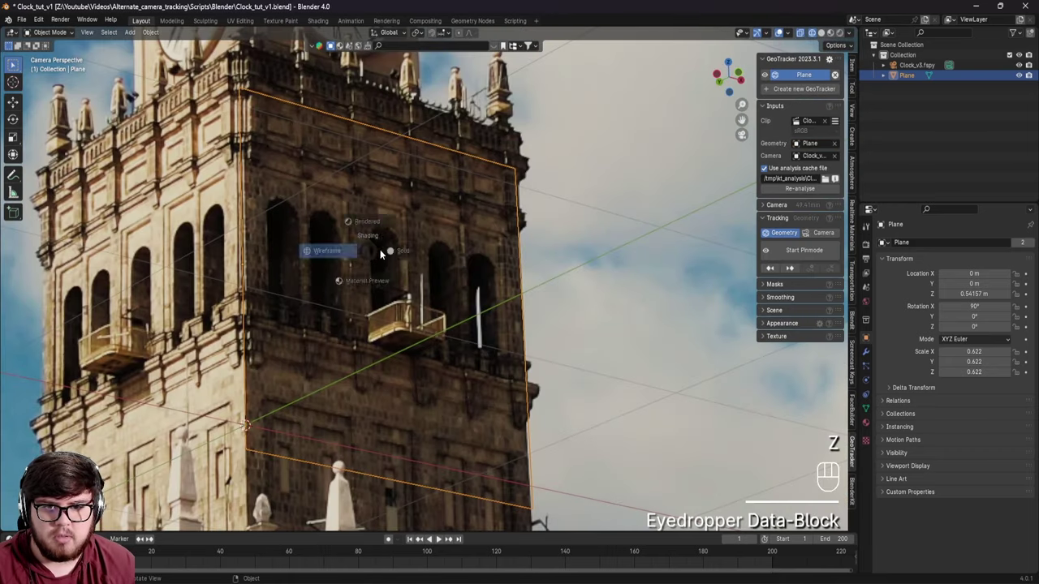
left_click(466, 244)
middle_click_drag(466, 245, 493, 242, "shift")
key("ctrl+s")
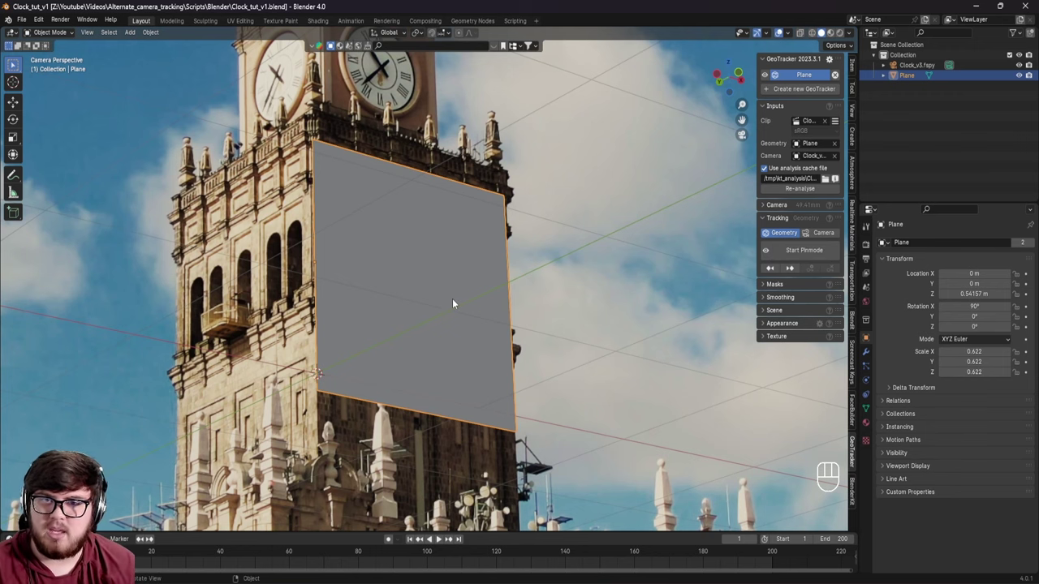
Set GeoTracker to camera tracking, start Pinmode and track the plane forward through the clip
left_click(814, 234)
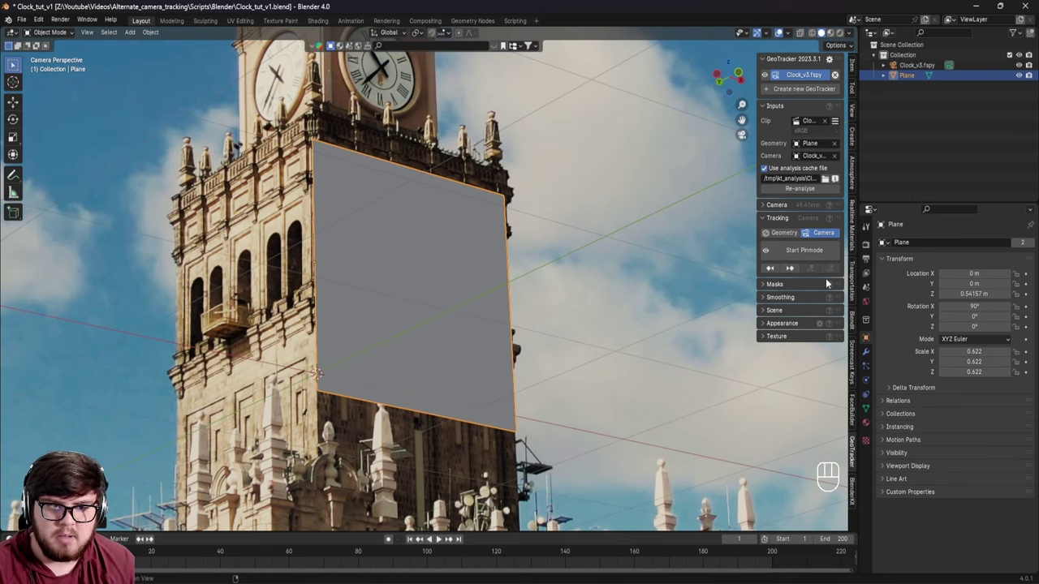
left_click(804, 251)
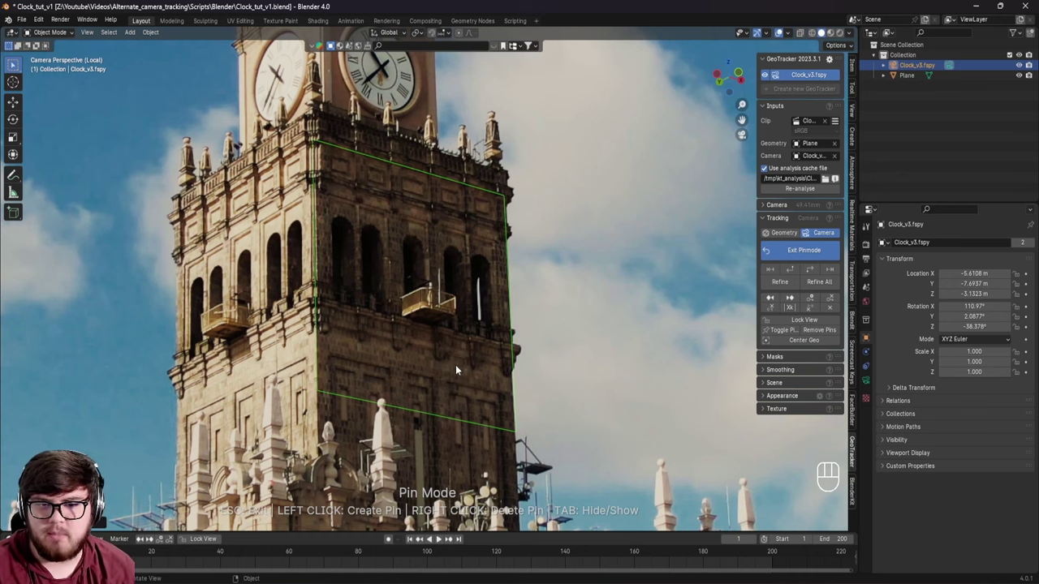
middle_click_drag(456, 370, 396, 346, "shift")
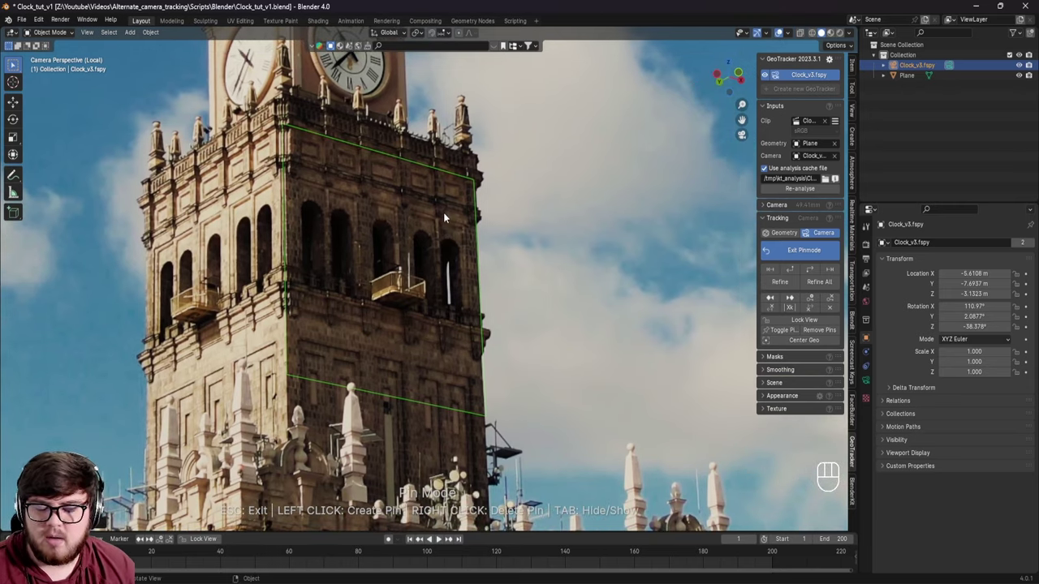
middle_click_drag(432, 214, 250, 241, "shift")
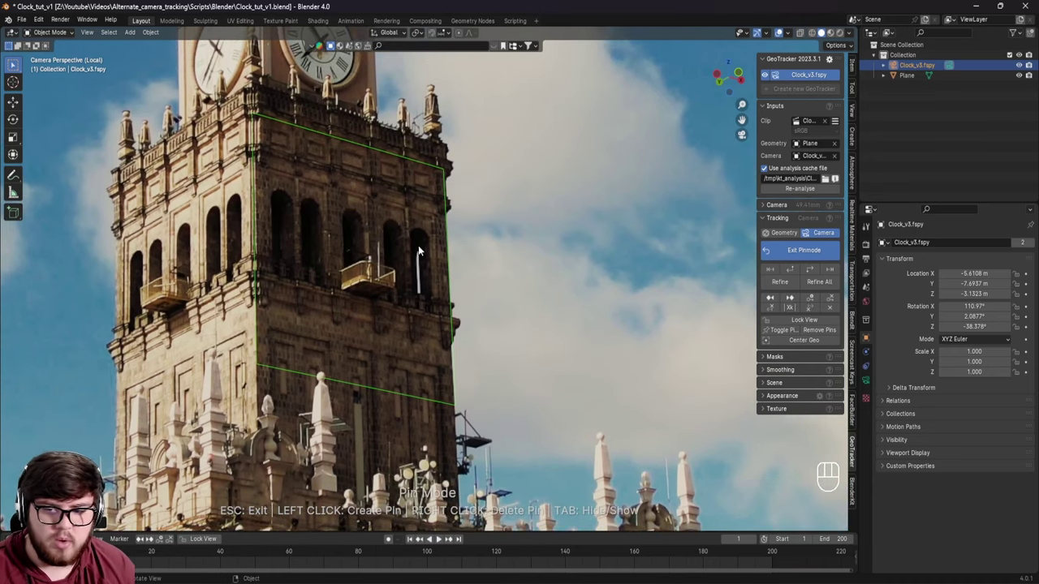
middle_click_drag(309, 151, 383, 225, "shift")
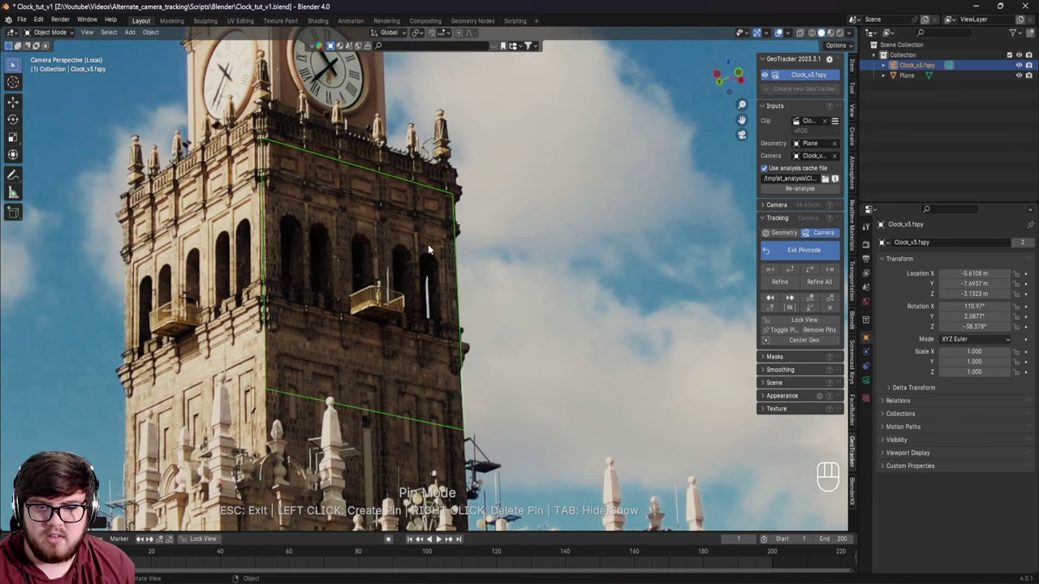
left_click(809, 270)
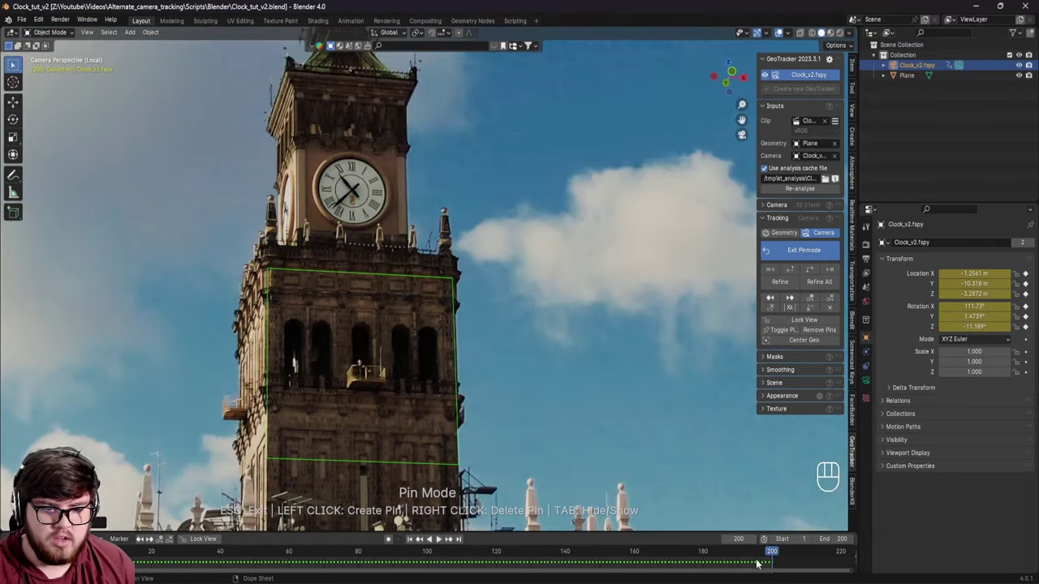
Scrub and play the tracked range in Pinmode to check how the plane outline follows the tower face
left_click_drag(740, 557, 464, 562)
key("space")
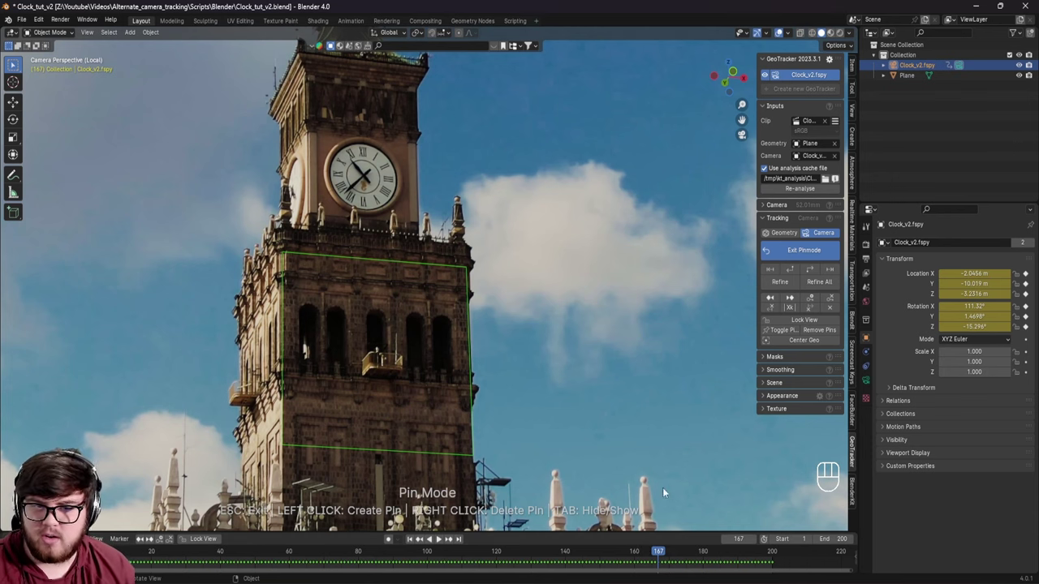
key("space")
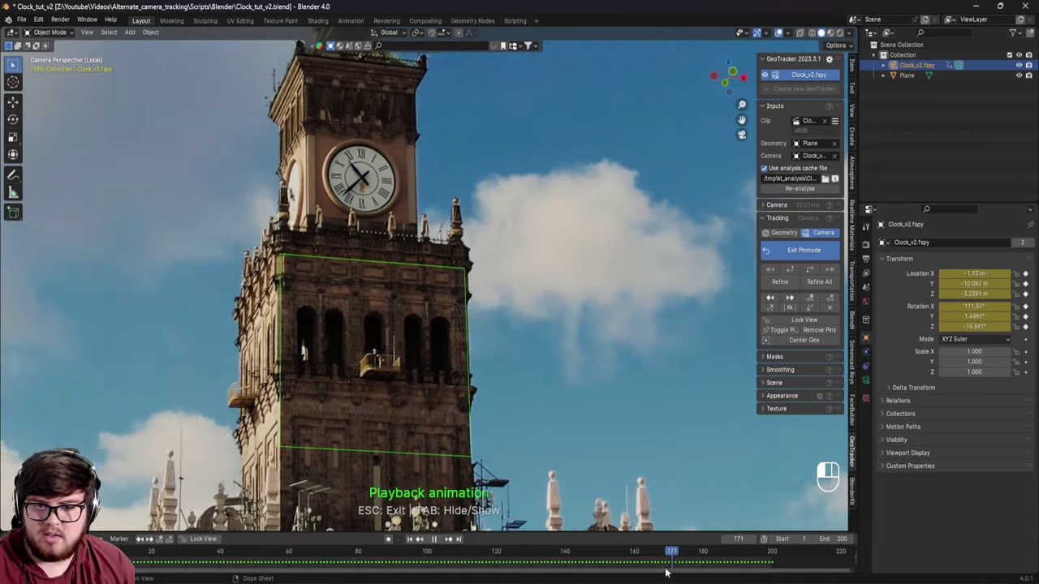
left_click_drag(674, 570, 298, 560)
key("space")
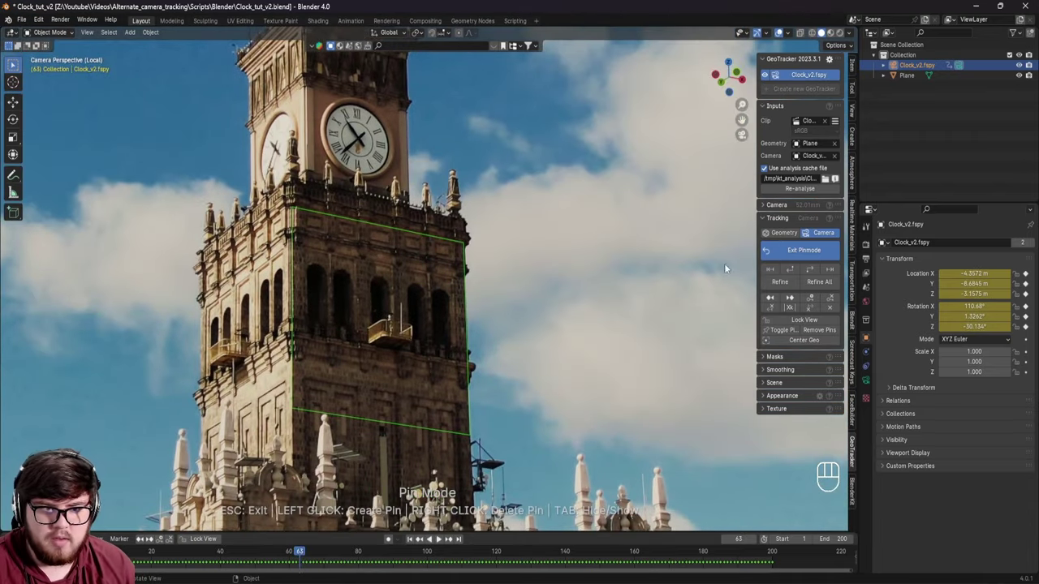
Exit Pinmode, select the plane and examine the tracked camera's motion in perspective view, returning to camera view at frame 1
left_click(803, 250)
left_click(430, 265)
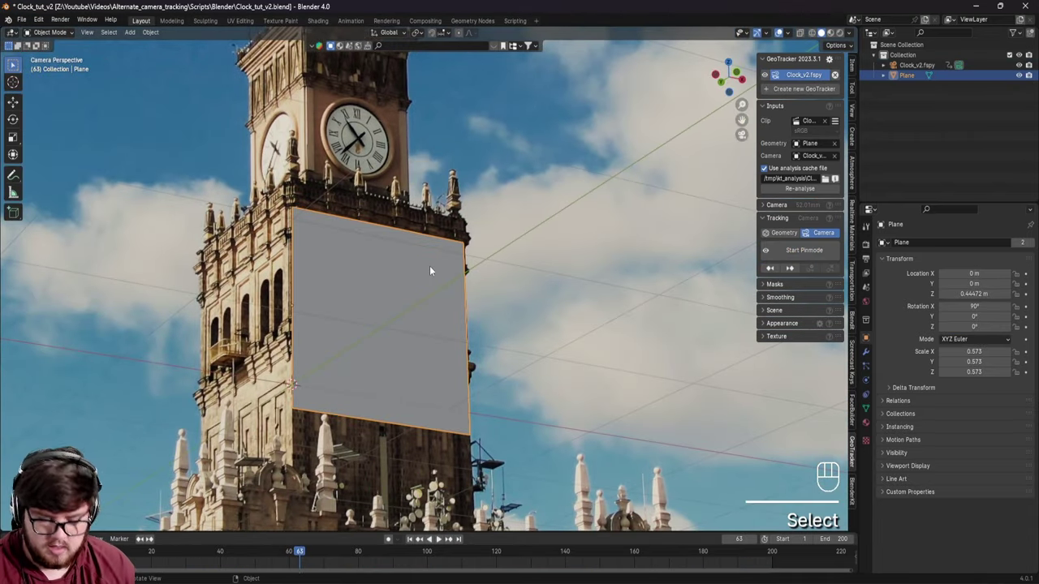
key("KP_Decimal")
scroll(433, 254, "down", 8)
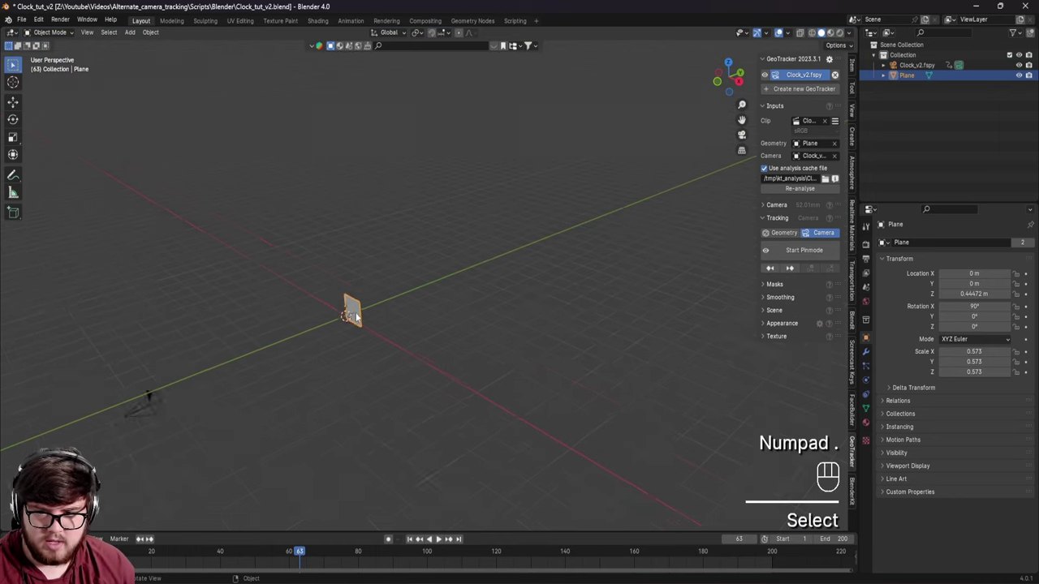
left_click_drag(292, 560, 85, 561)
scroll(270, 397, "up", 4)
key("KP_0")
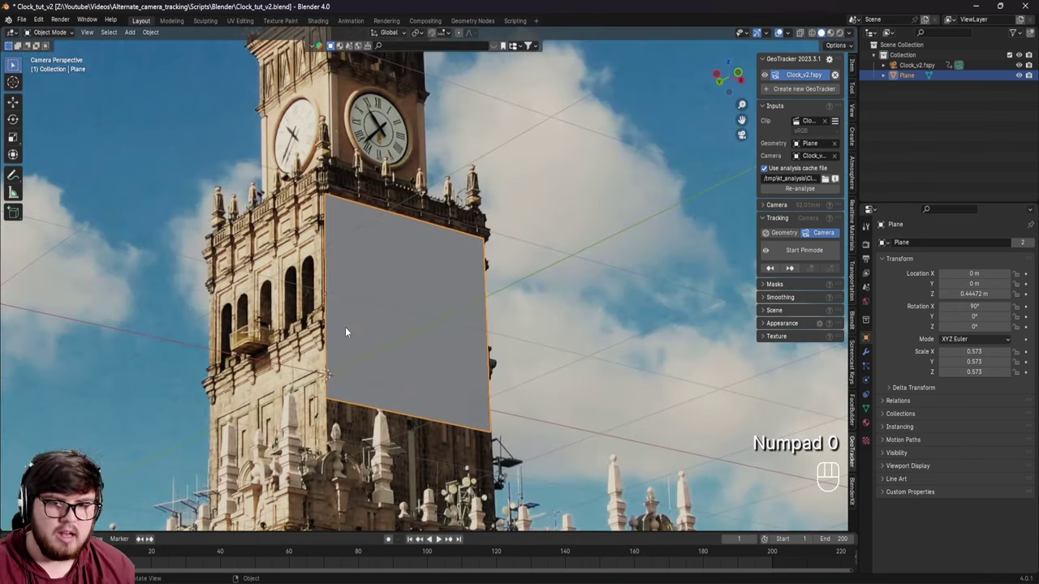
Play and scrub the footage in camera view to check the solid plane against the tower, stopping at frame 84
scroll(320, 303, "down", 2)
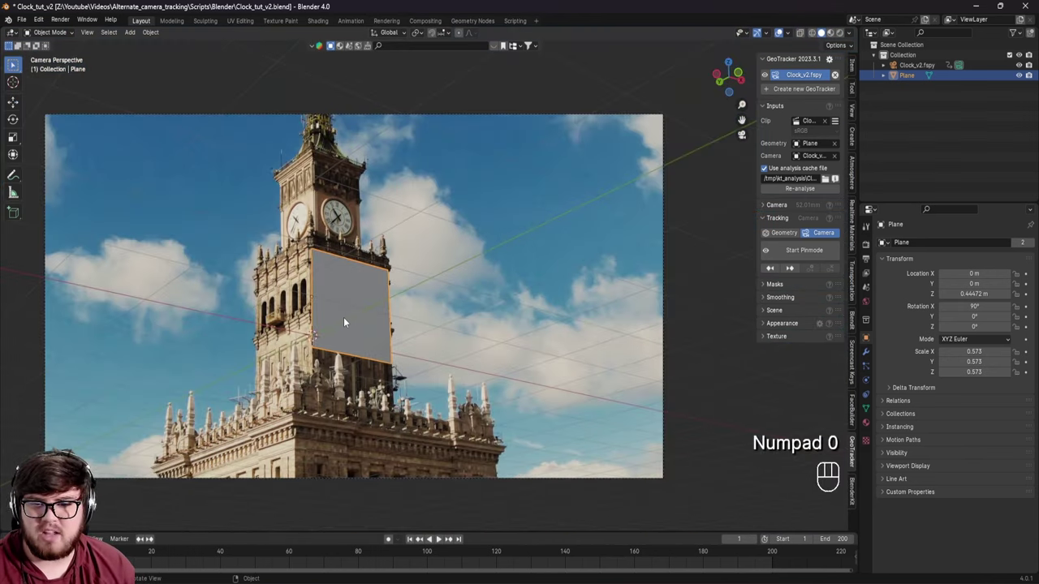
scroll(343, 323, "up", 2)
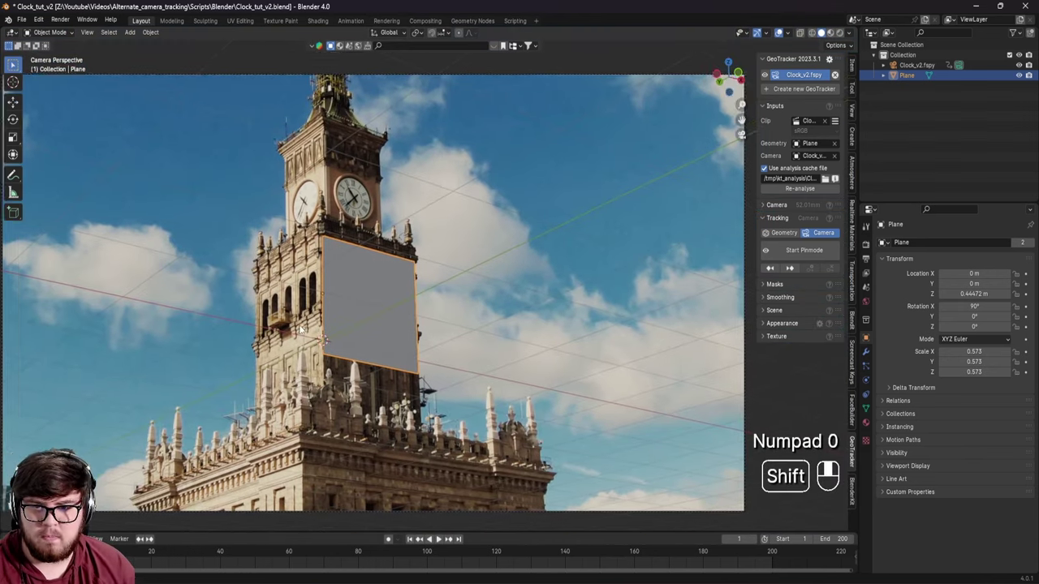
left_click(163, 562)
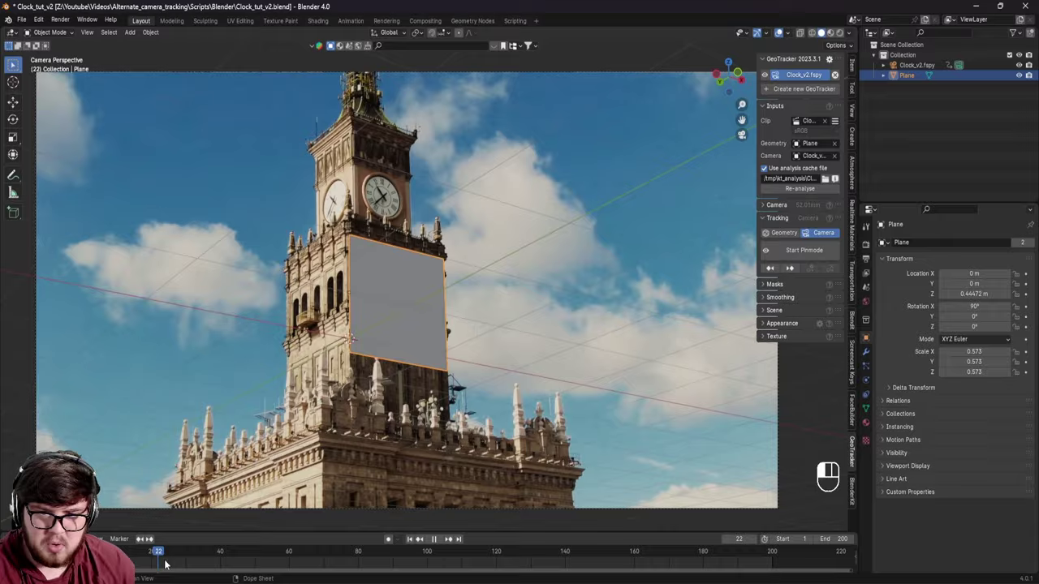
left_click_drag(165, 564, 371, 573)
left_click(433, 539)
scroll(418, 333, "up", 5)
middle_click_drag(408, 327, 371, 325, "shift")
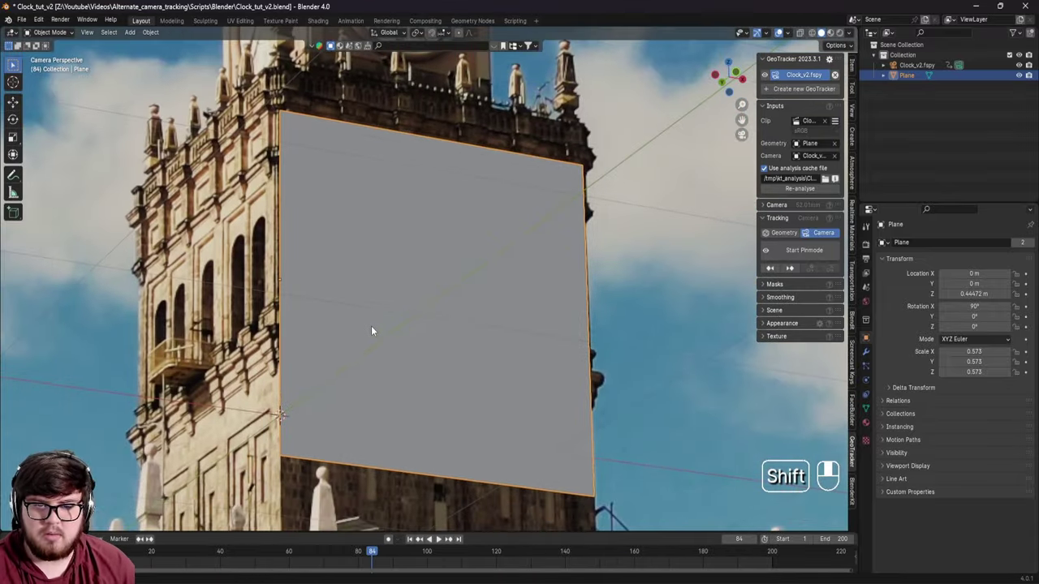
Save the file and hide the viewport's sidebar and tool shelf
key("ctrl+s")
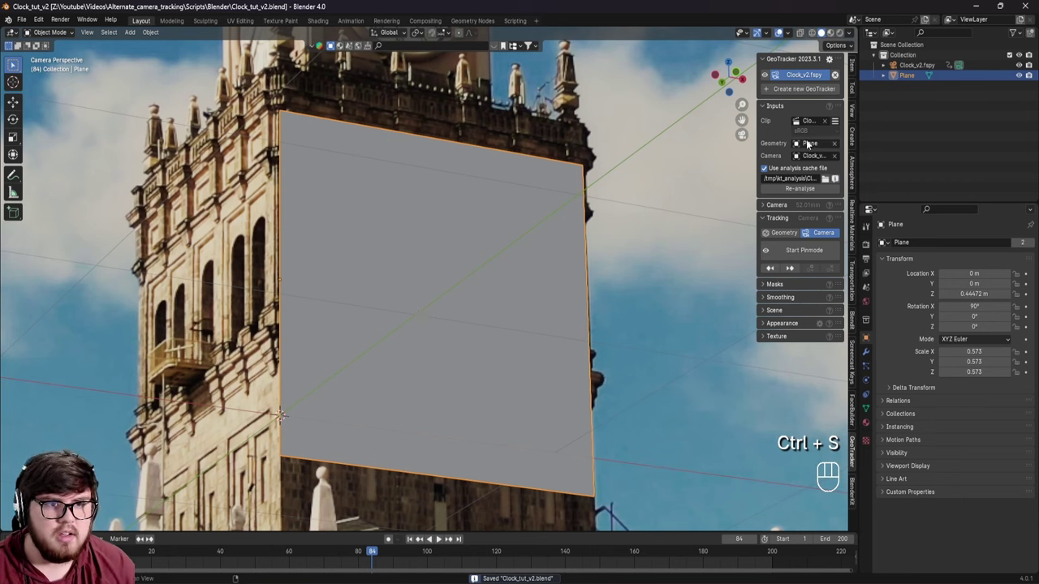
key("n")
key("t")
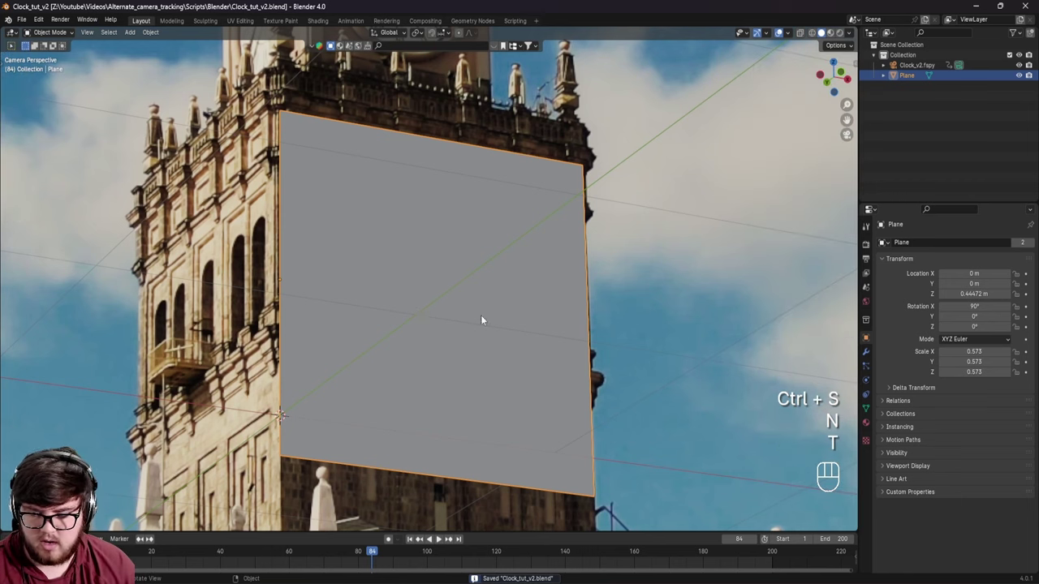
Add a Monkey mesh at the origin of the tracked scene
middle_click_drag(490, 283, 775, 148, "shift")
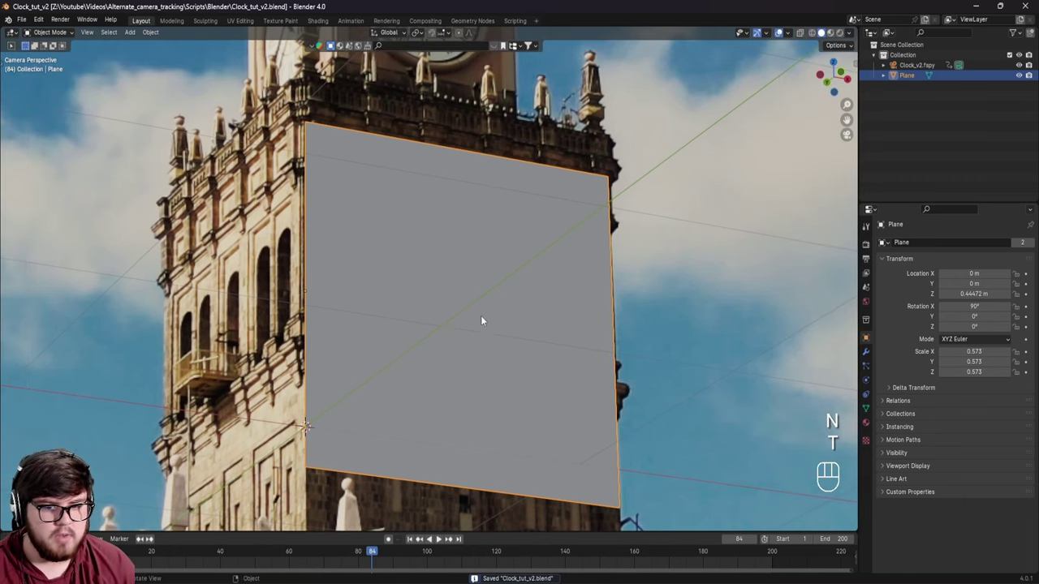
key("shift+a")
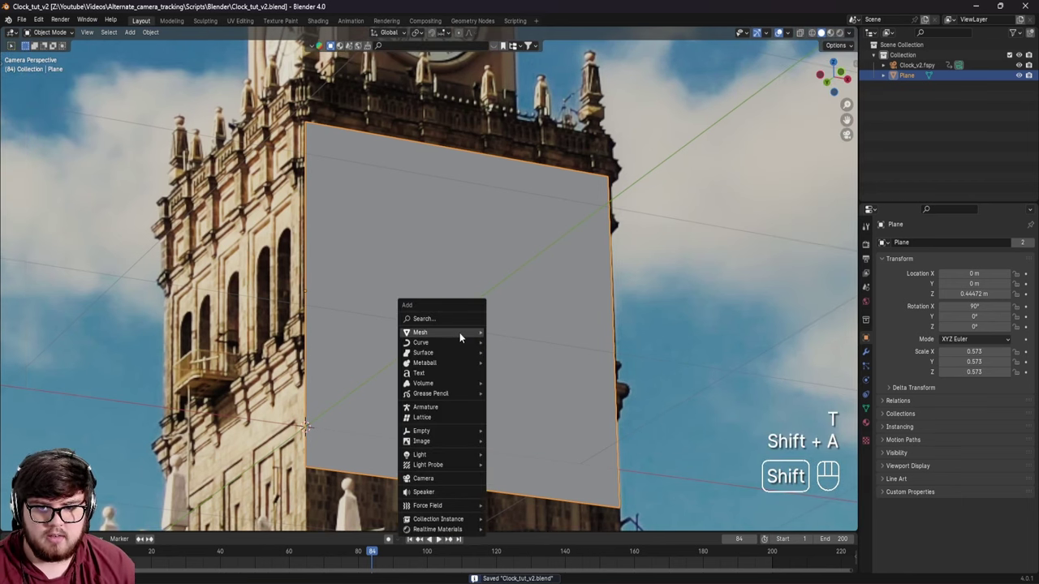
mouse_move(459, 333)
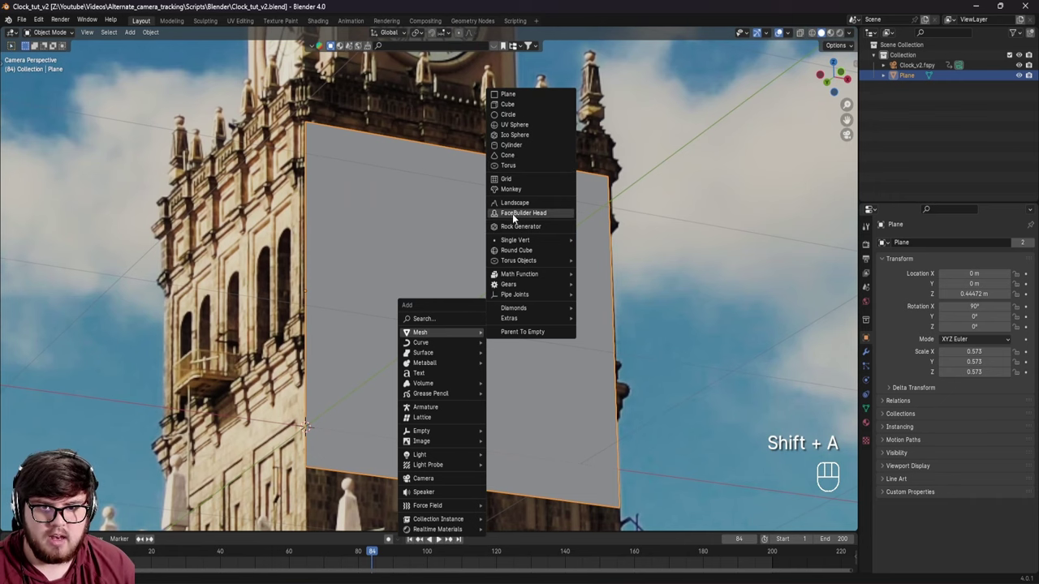
key("Escape")
key("shift+a")
mouse_move(477, 268)
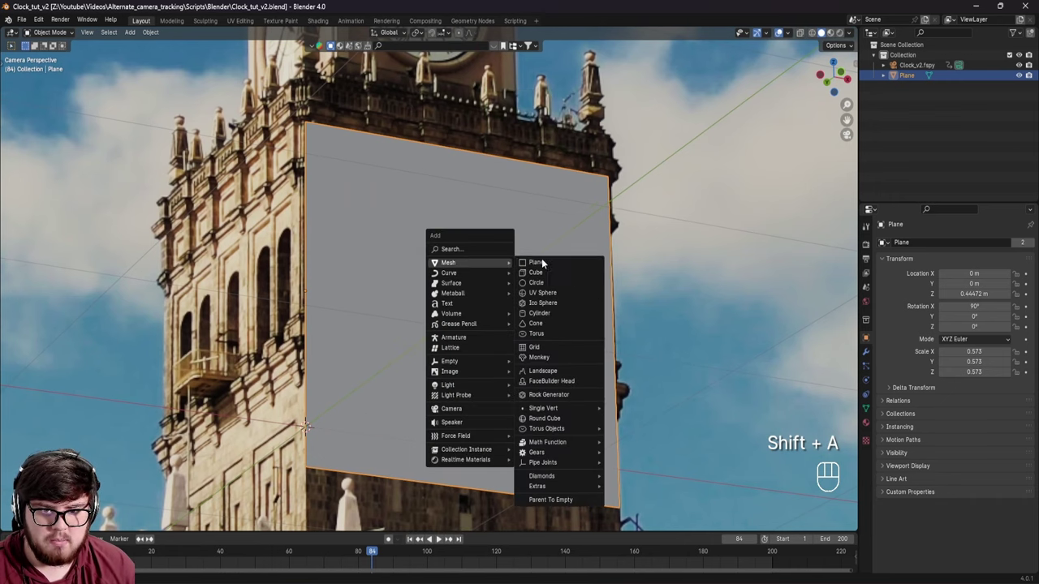
left_click(541, 360)
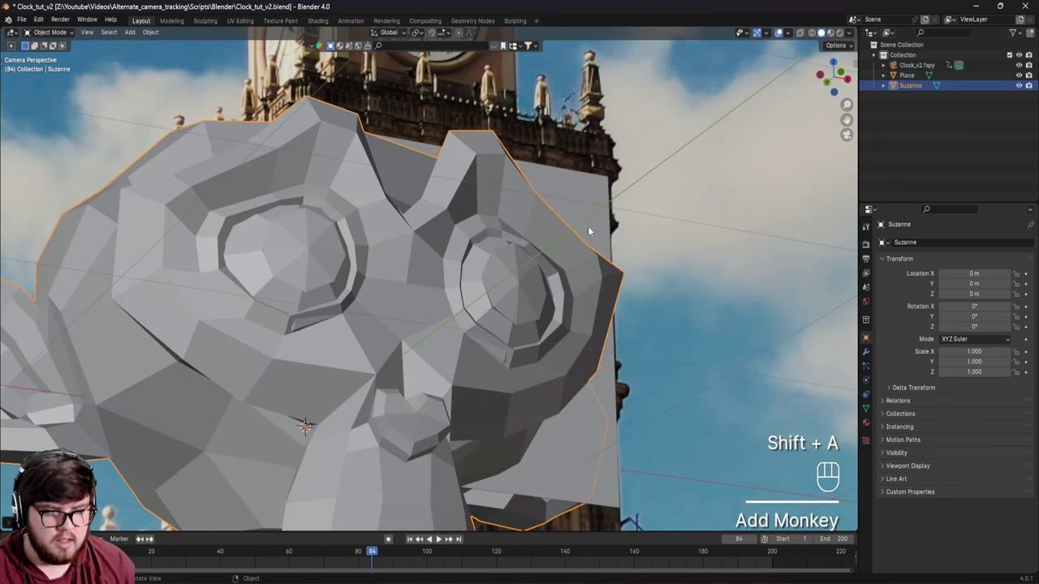
Split the 3D viewport in two and set the new area to the front orthographic view
left_click_drag(857, 30, 382, 99)
key("KP_1")
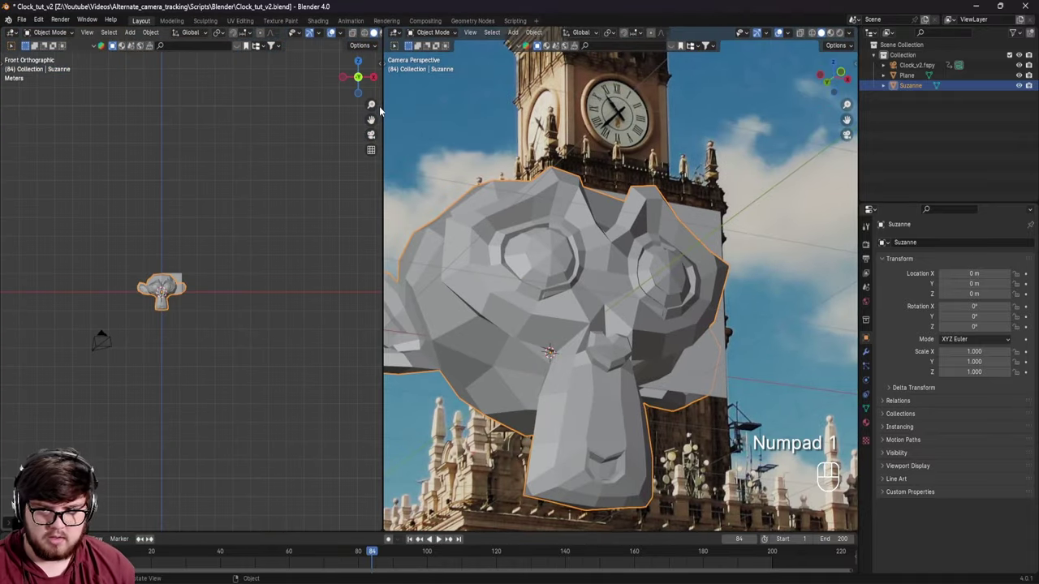
Show the camera view in one viewport and the right orthographic view in the other
key("KP_0")
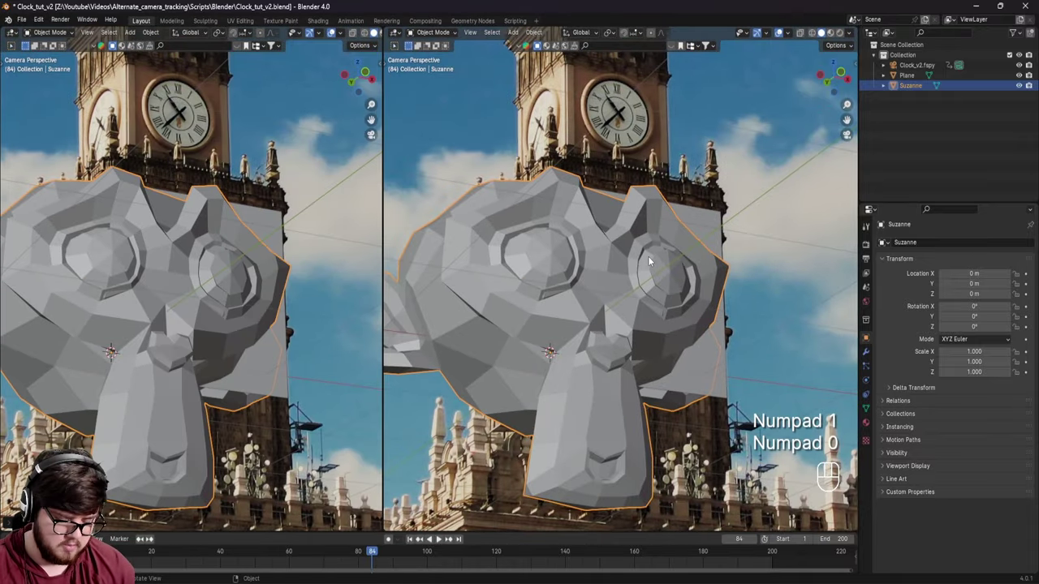
key("KP_1")
middle_click_drag(681, 241, 545, 299)
key("KP_3")
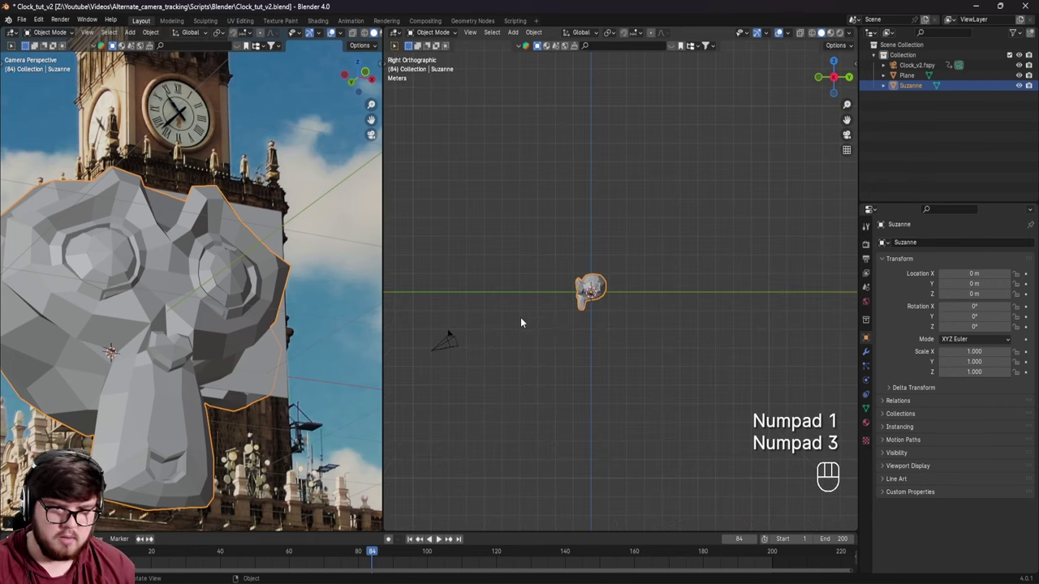
Scale the monkey head down to about 0.285
scroll(593, 298, "up", 2)
key("s")
left_click(594, 241)
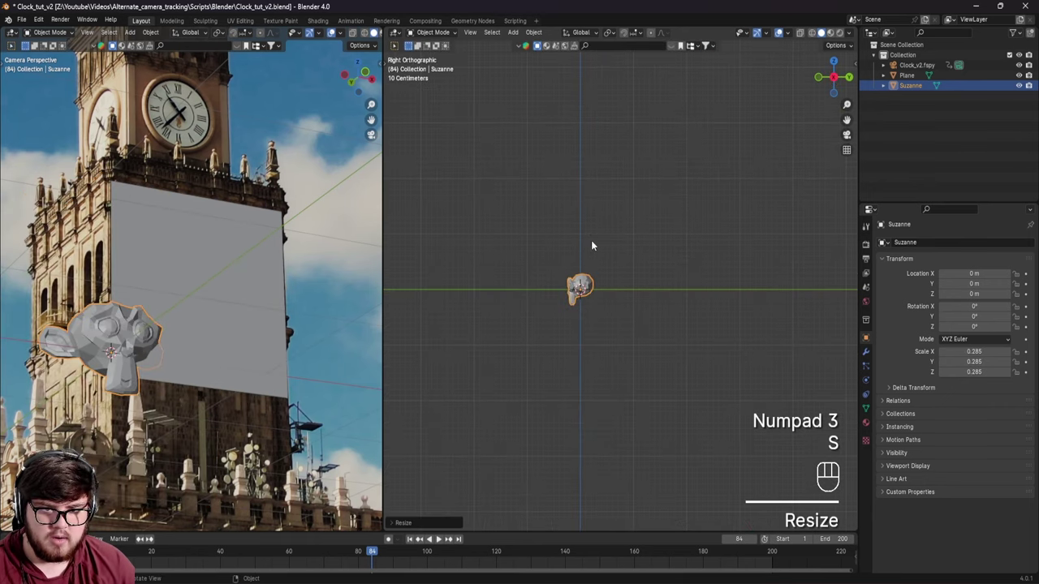
Tilt the monkey about X to about 48° and move it in front of the origin, to about Y -0.18 m and Z 0.02 m
key("r")
left_click(592, 215)
key("g")
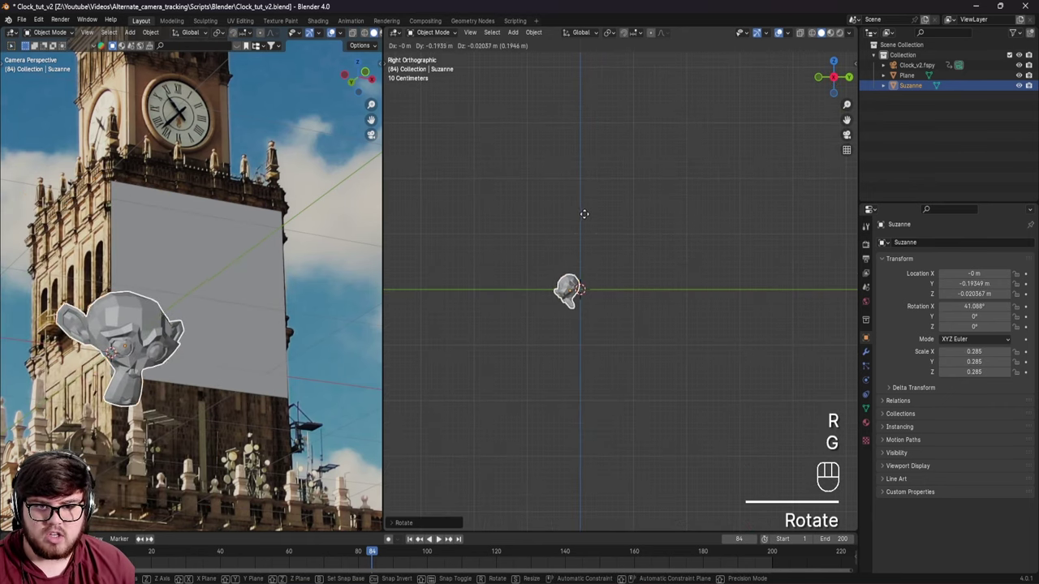
left_click(582, 214)
key("r")
left_click(605, 212)
key("g")
left_click(604, 218)
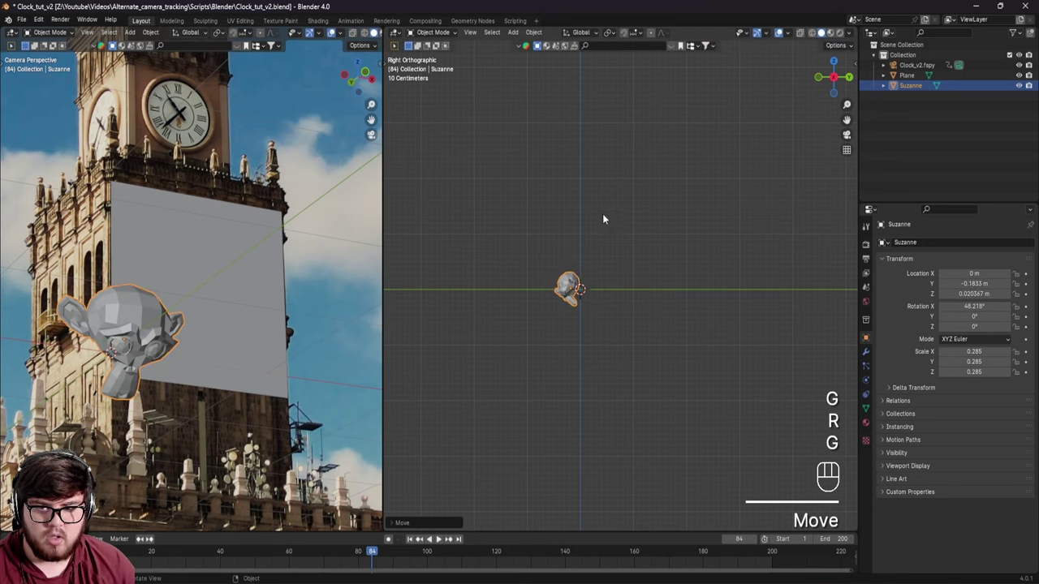
Fine-tune the monkey to about 55° X rotation, Y -0.156 m and Z 0.032 m against the vertical axis, and save the file
scroll(568, 286, "up", 5)
scroll(568, 286, "up", 2)
key("g")
key("g")
key("r")
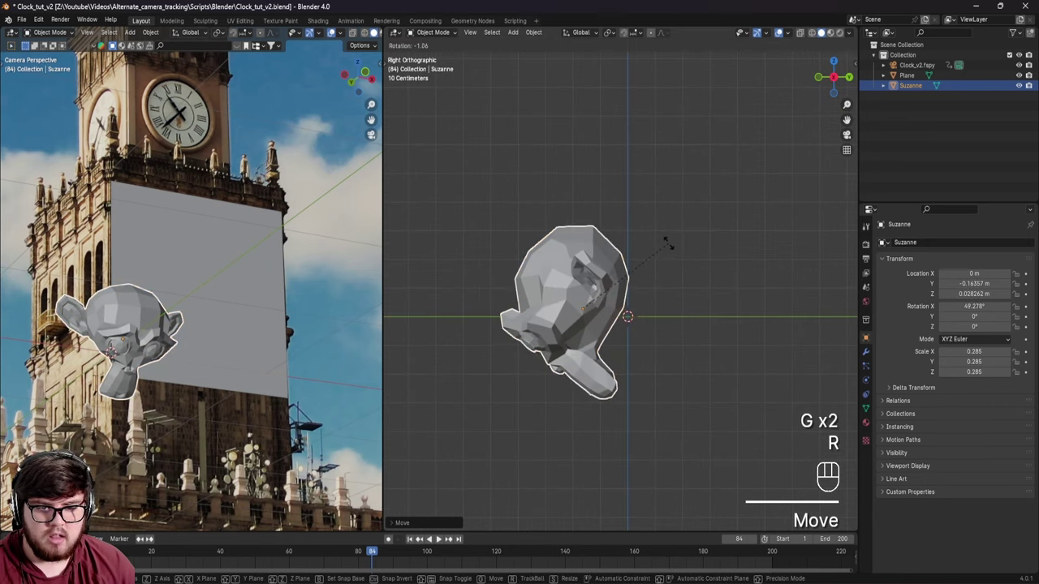
left_click(655, 233)
key("g")
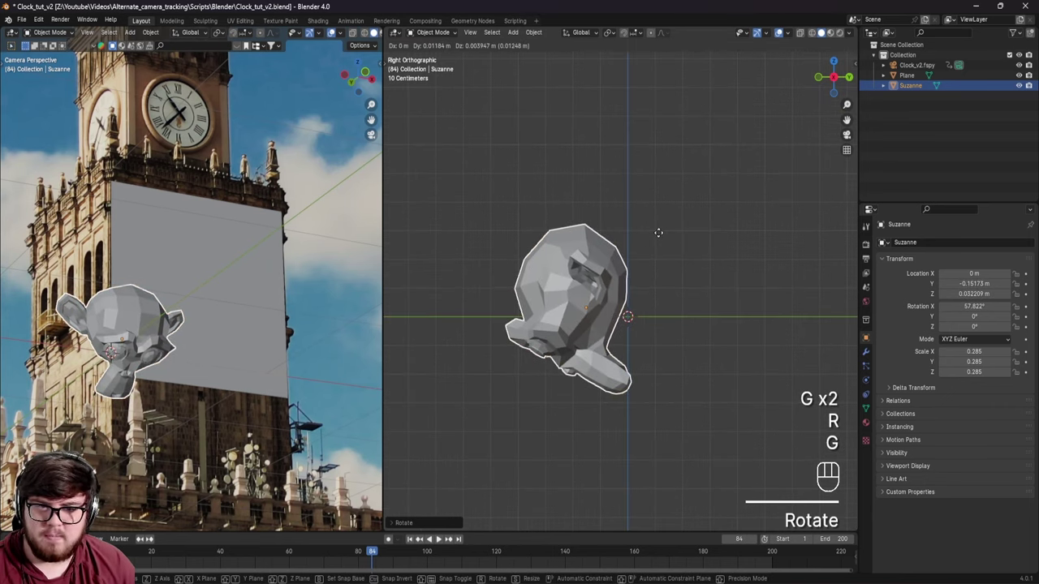
left_click(657, 233)
key("r")
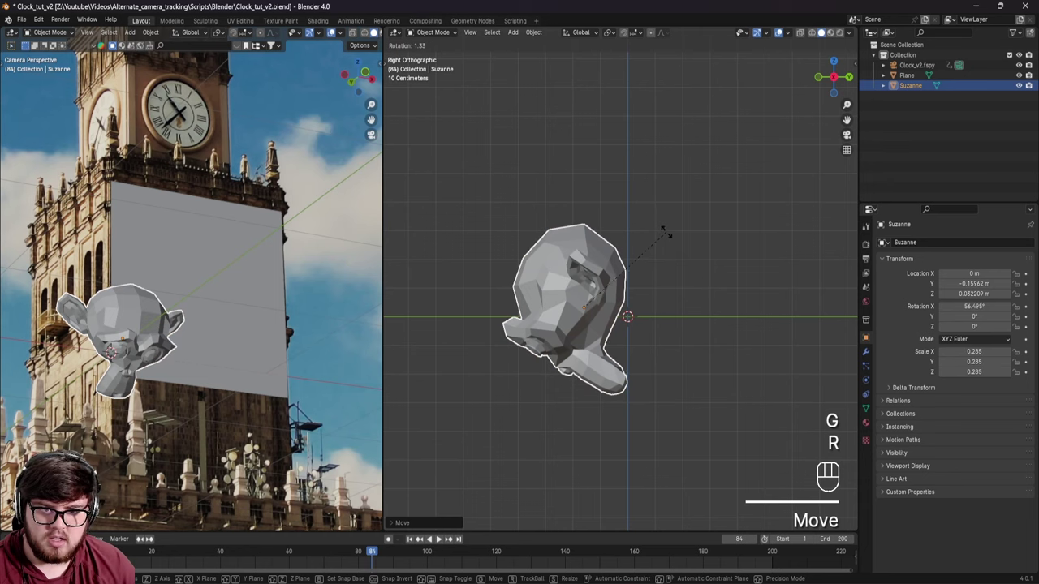
left_click(665, 232)
key("g")
left_click(669, 233)
key("r")
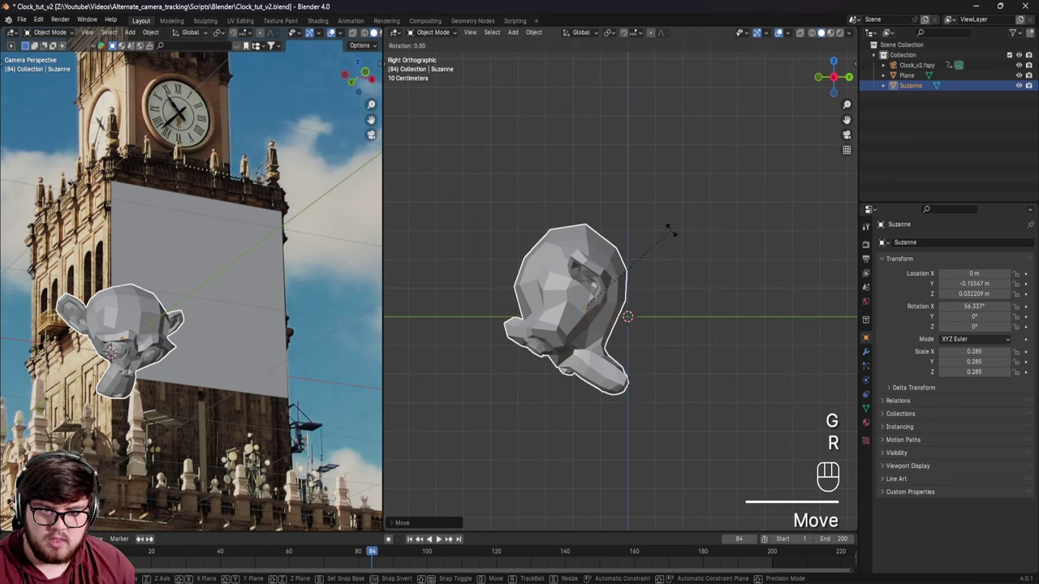
left_click(671, 232)
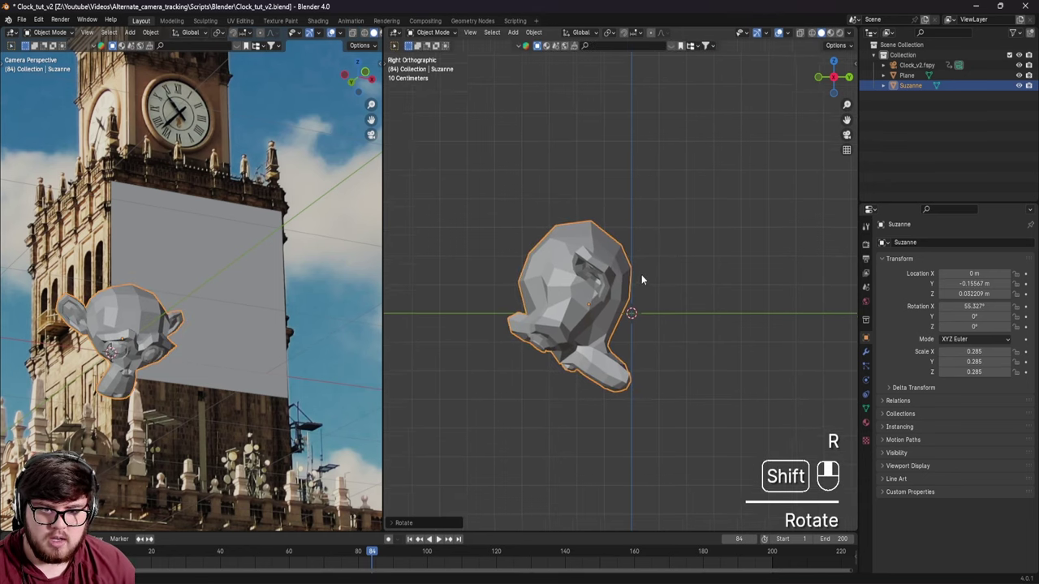
middle_click_drag(641, 280, 631, 239, "shift")
key("ctrl+s")
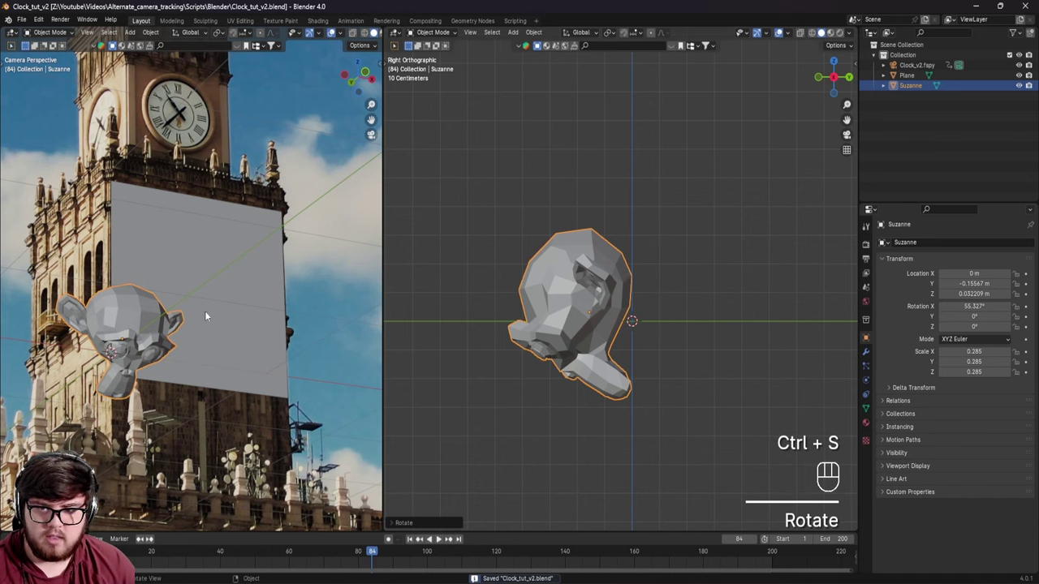
Move the monkey in the front orthographic view onto the middle of the plane on the tower face
key("KP_1")
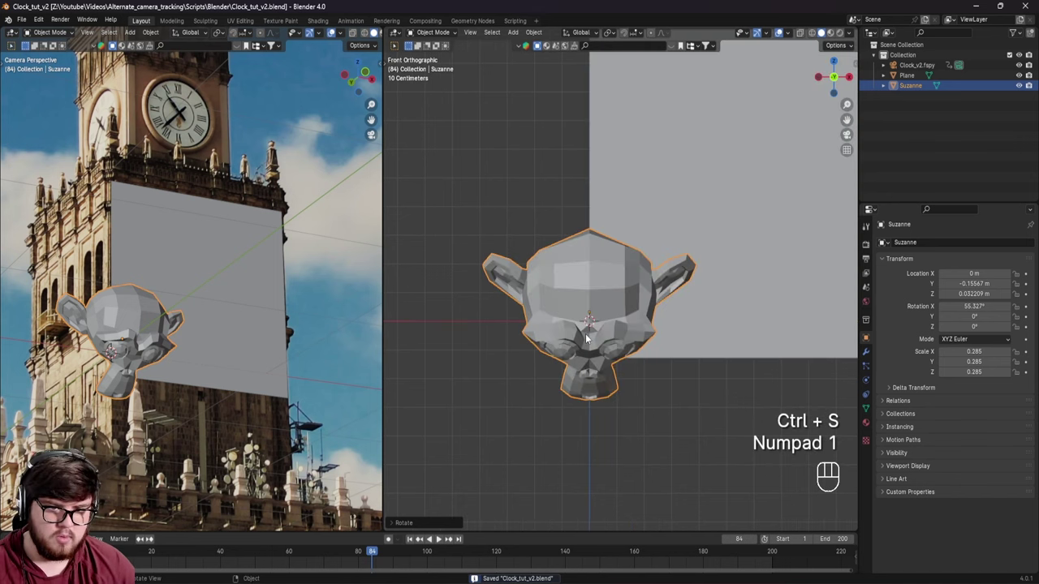
key("g")
left_click(161, 283)
Hide the plane on the tower and save the file
left_click(145, 288)
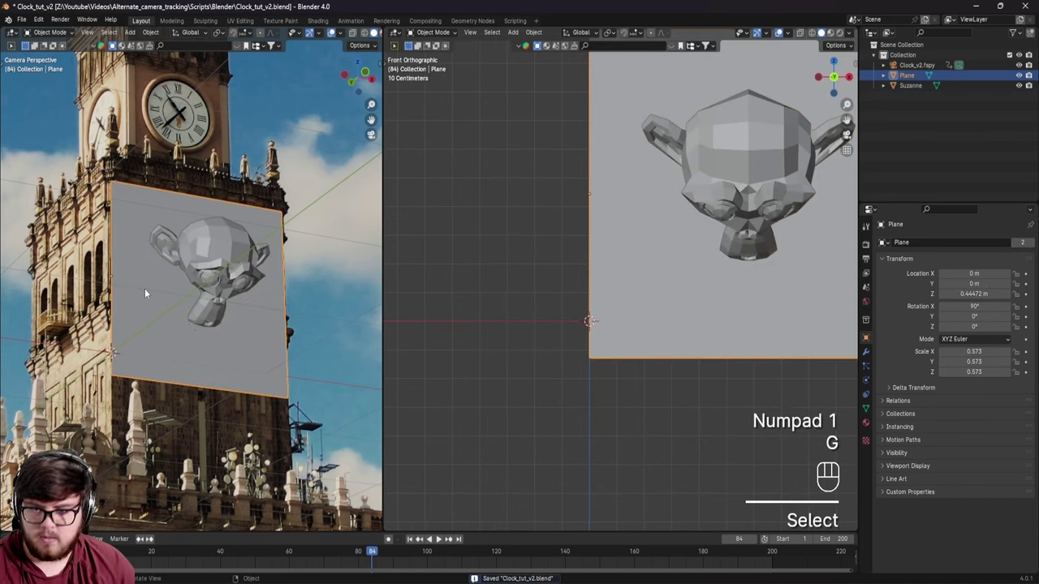
key("h")
key("ctrl+s")
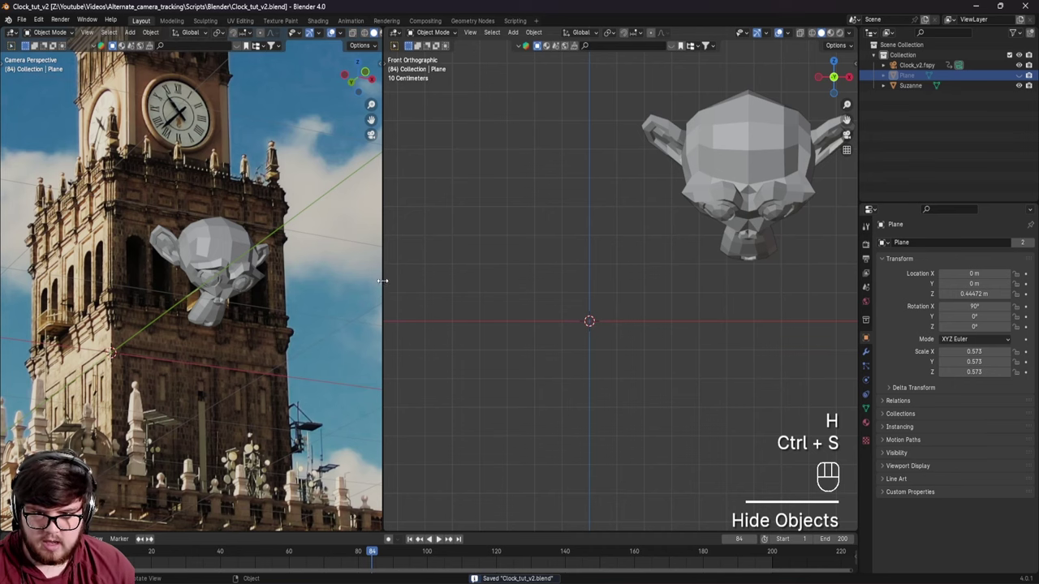
Join the two viewports into a single area showing the camera view
right_click(381, 281)
left_click(349, 289)
left_click(568, 276)
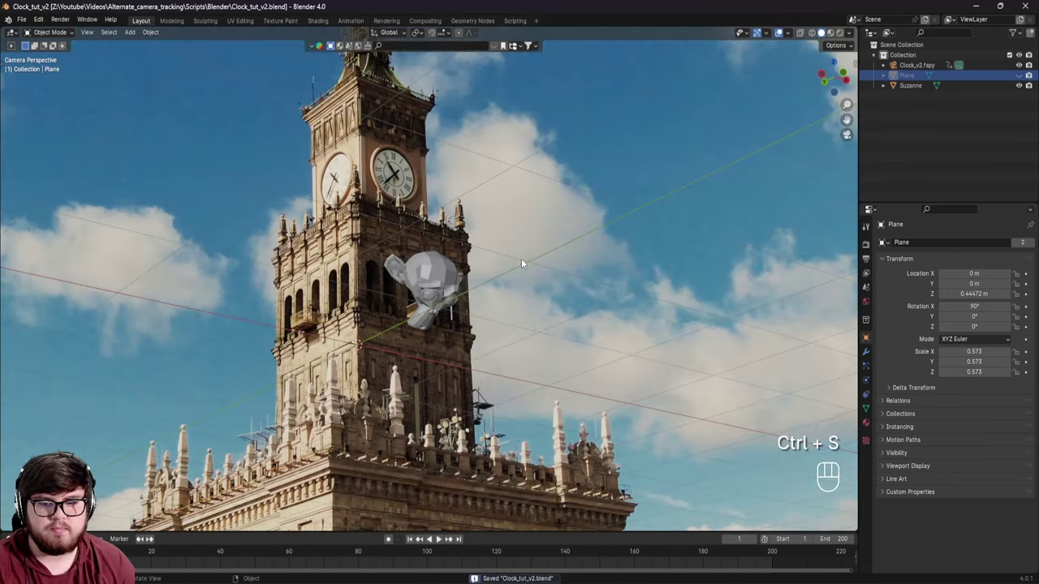
Play the footage with the floor grid and X and Y axes hidden to check how the monkey follows the tower
key("space")
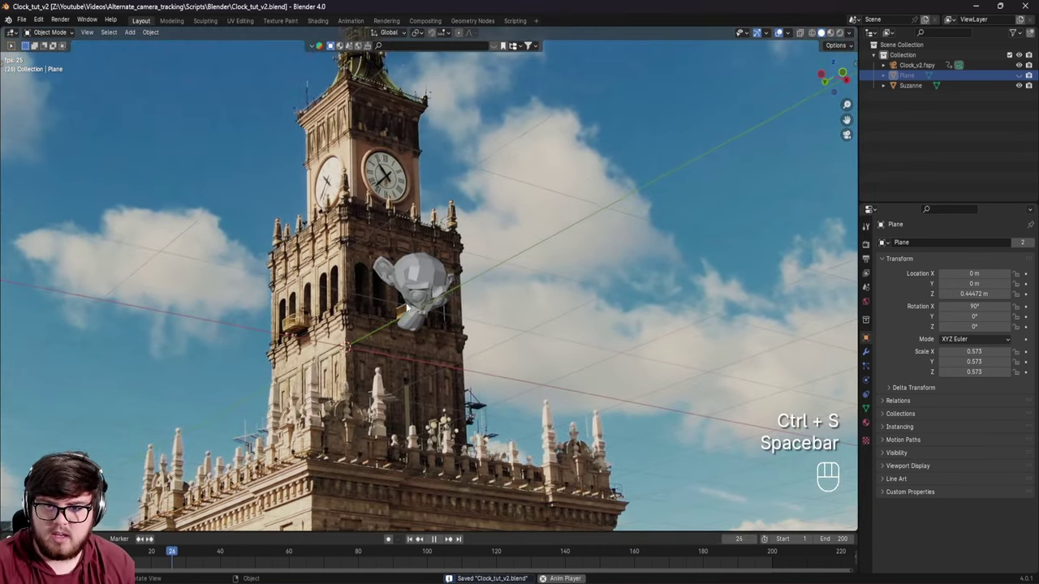
left_click(787, 32)
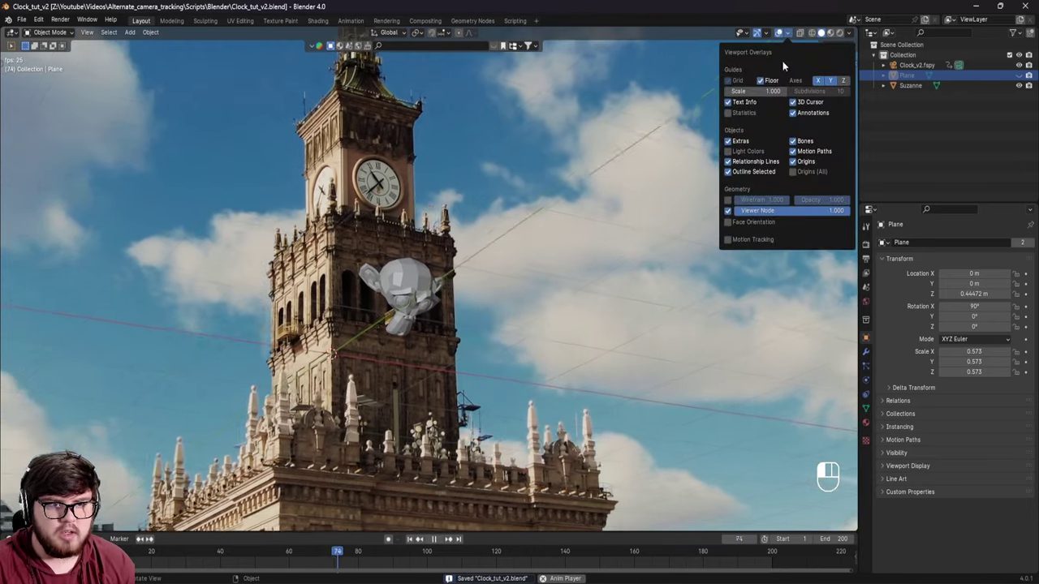
left_click(761, 80)
left_click(818, 81)
left_click(830, 80)
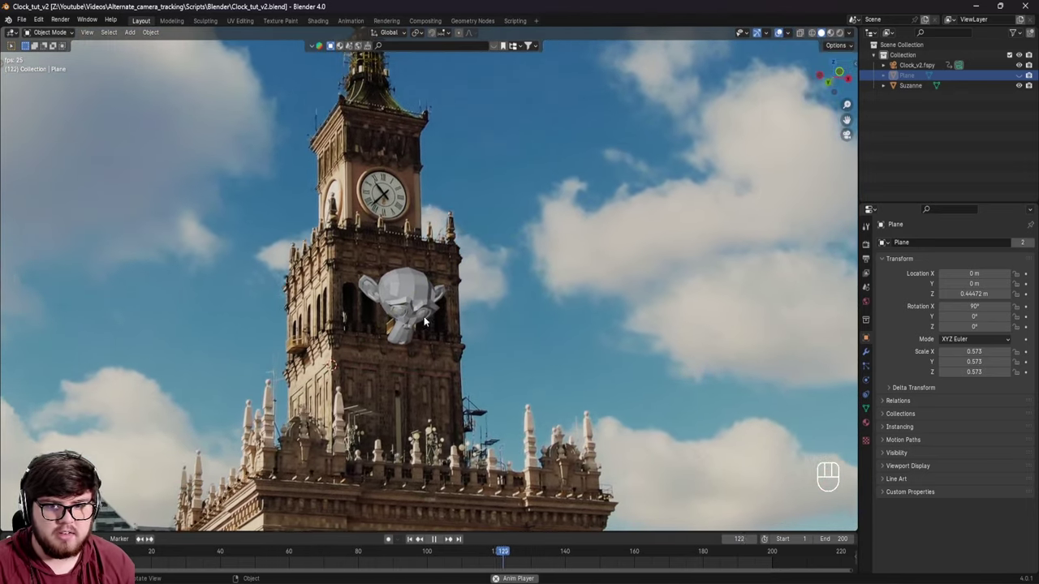
middle_click_drag(406, 336, 439, 338, "shift")
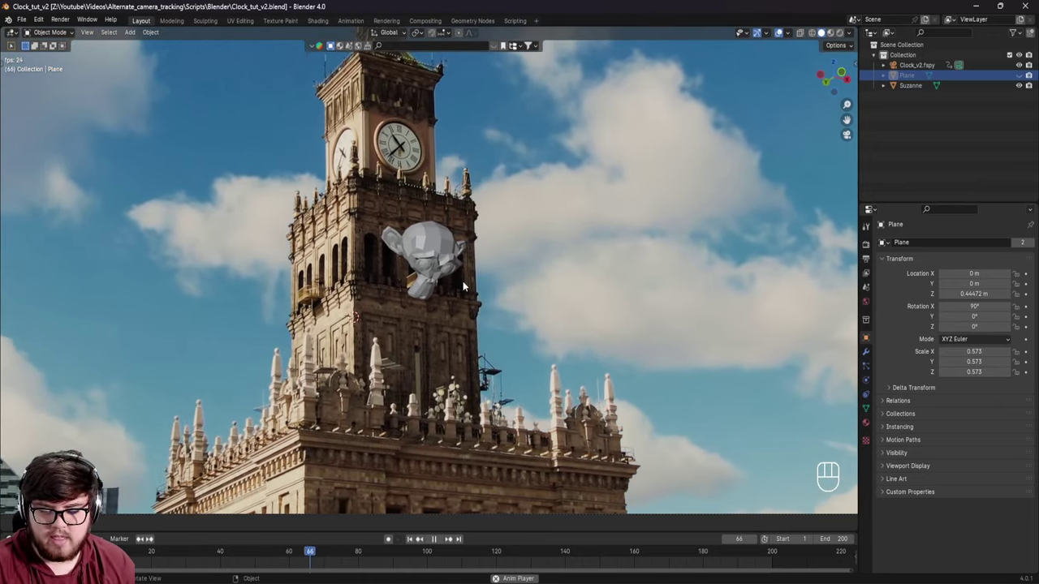
key("space")
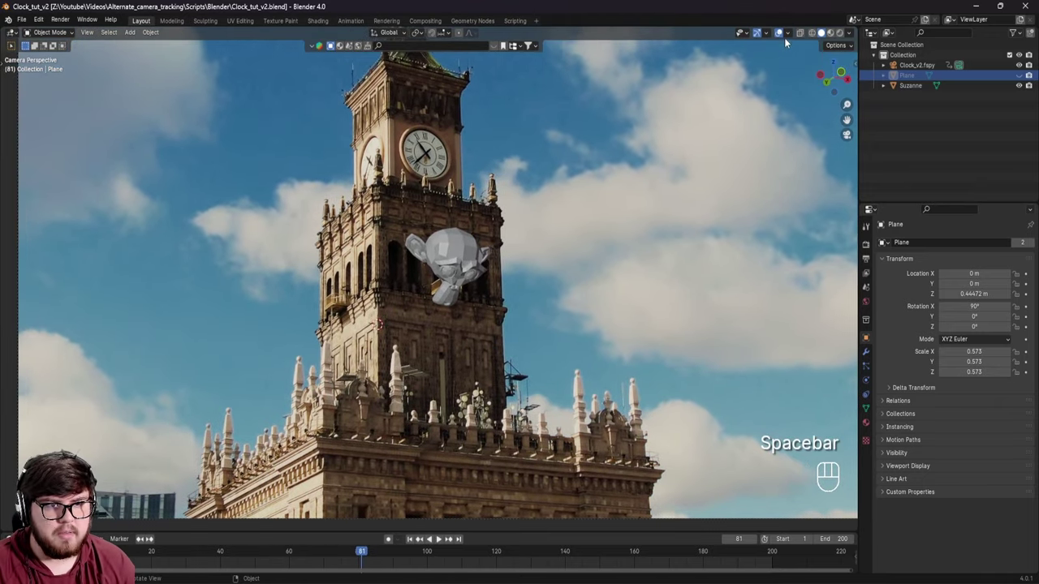
Show the floor grid and the X and Y axes again, and return to the first frame
left_click(785, 34)
left_click(760, 81)
left_click(819, 80)
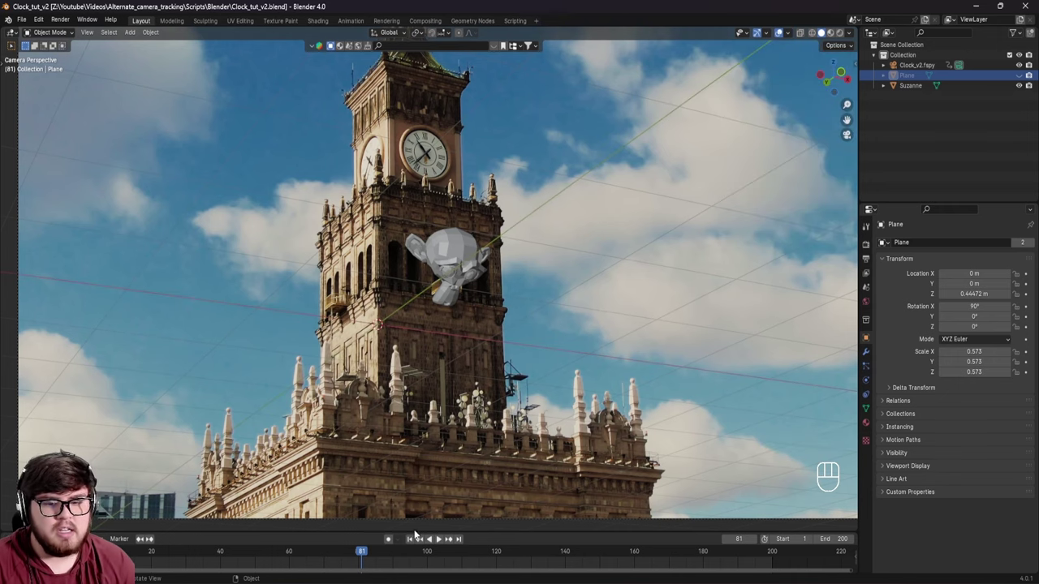
left_click(411, 540)
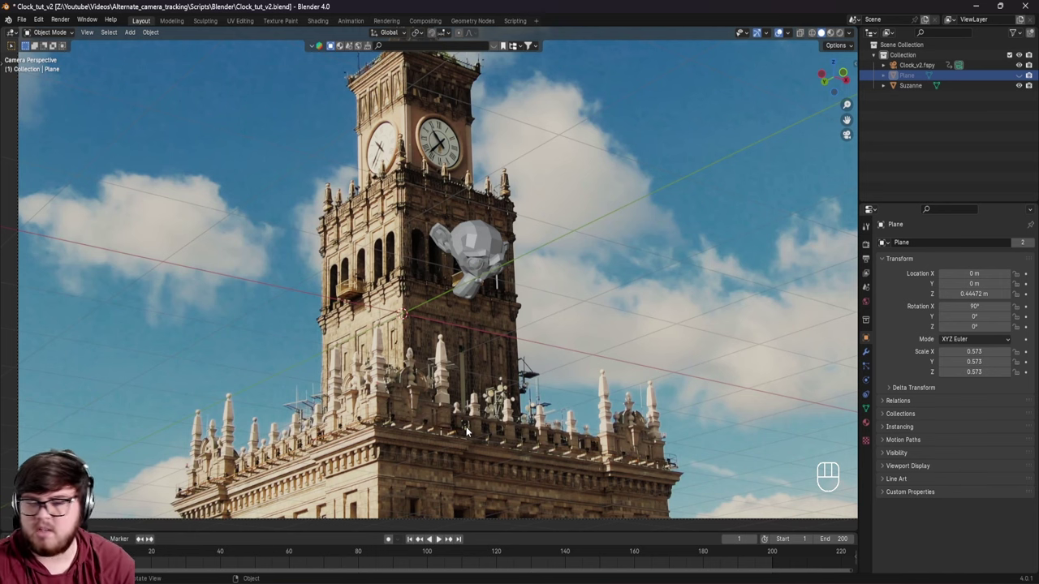
Add a Cube mesh at the scene origin on the tower
scroll(467, 370, "up", 3)
scroll(463, 379, "down", 1)
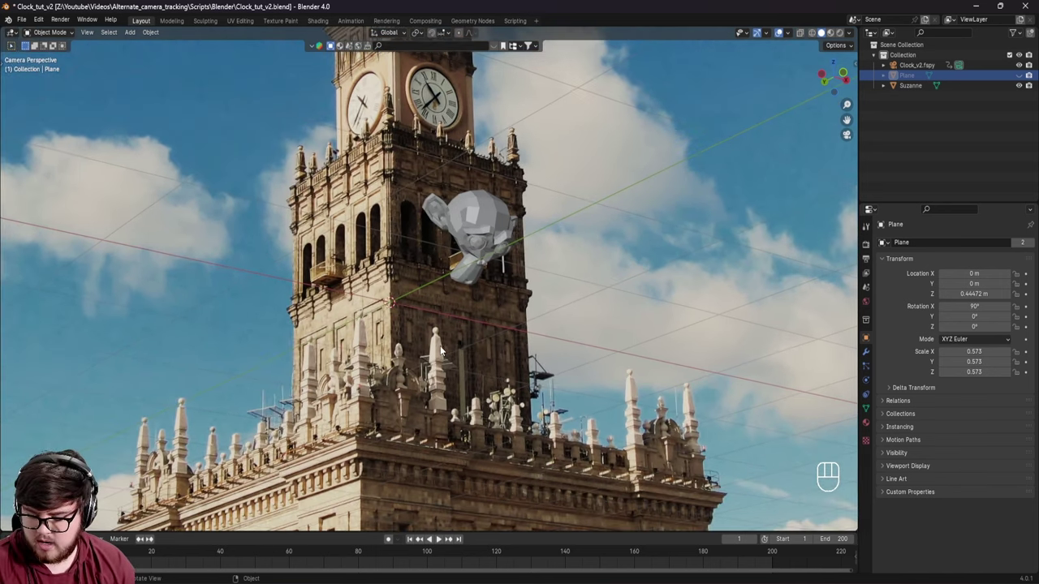
middle_click_drag(441, 350, 418, 342, "shift")
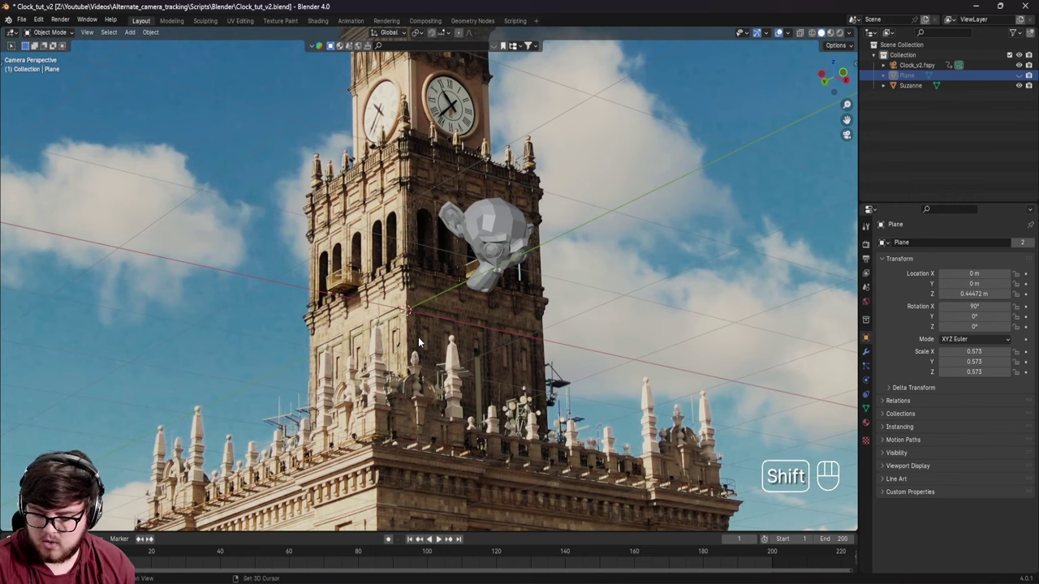
key("shift+a")
mouse_move(419, 342)
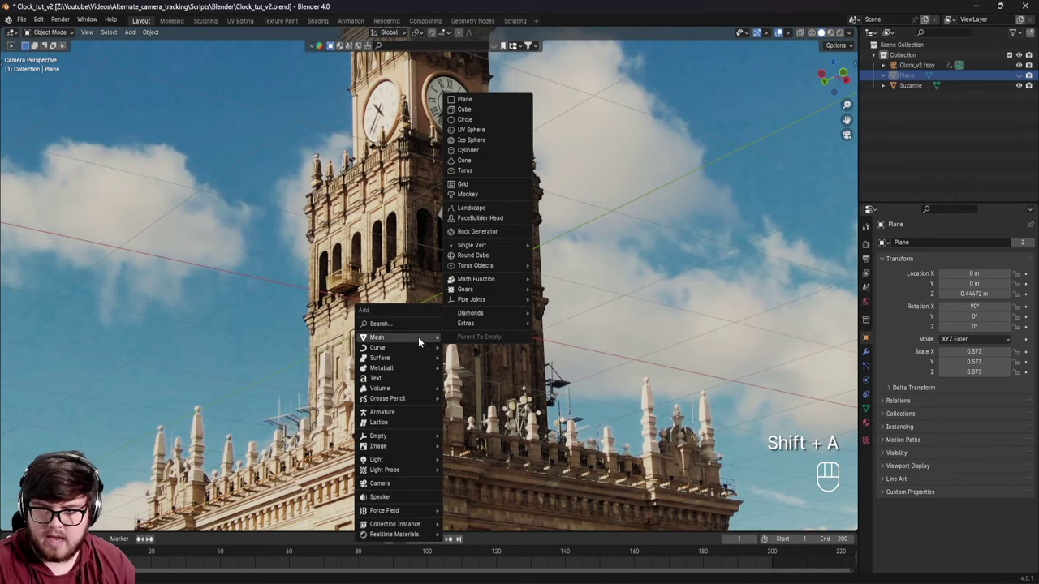
left_click(472, 108)
middle_click_drag(514, 200, 517, 227, "shift")
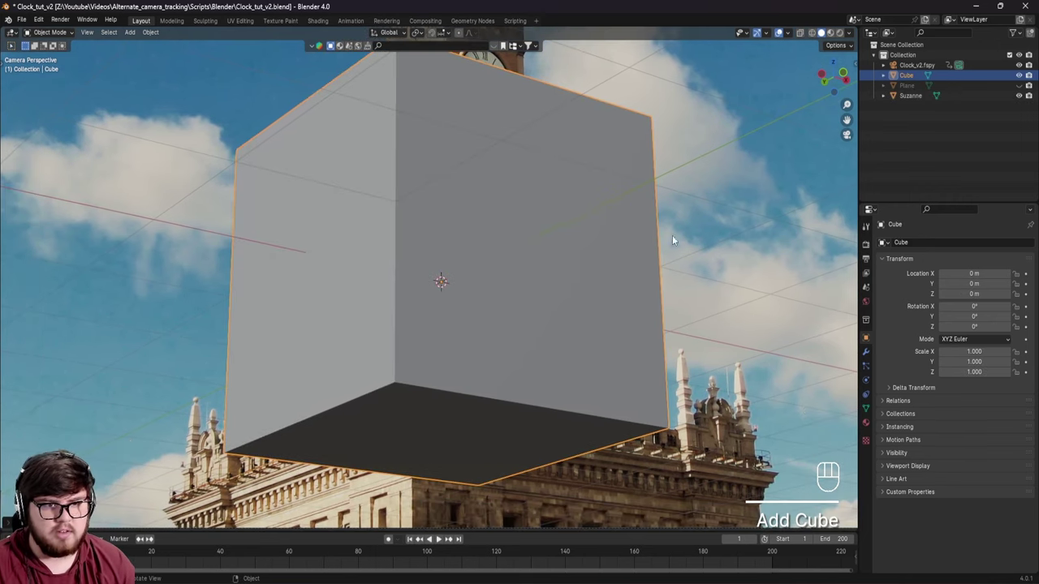
Set the cube's X and Y dimensions to 0.5 m
key("n")
left_click(852, 71)
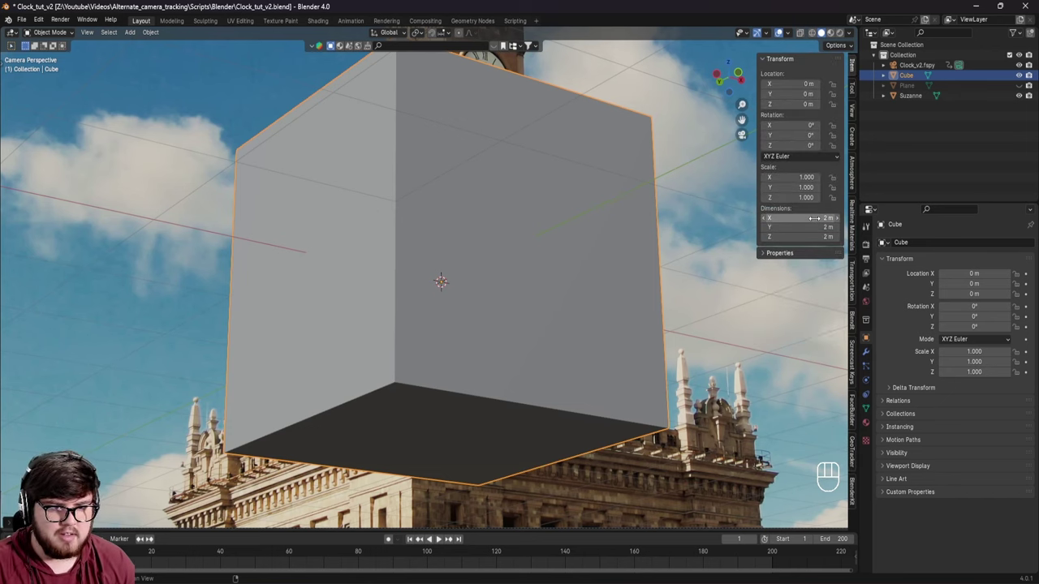
left_click(811, 218)
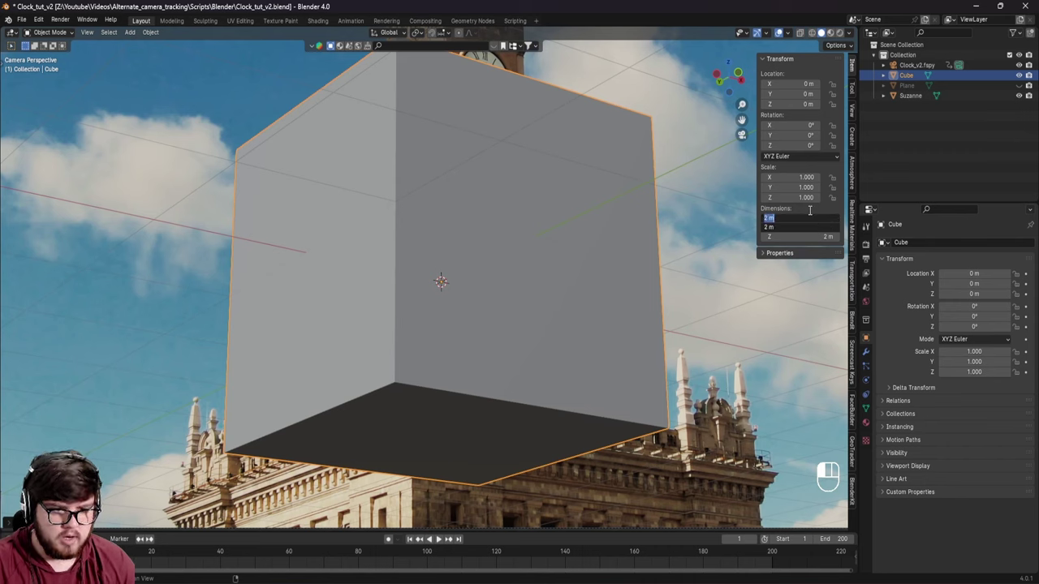
type(".5")
key("Return")
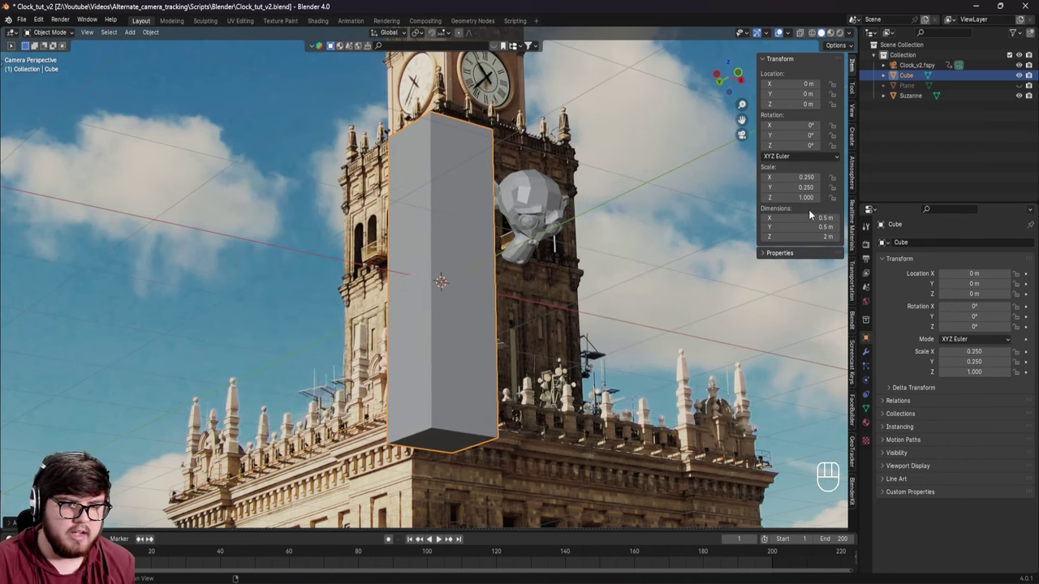
Set the cube's Z dimension to 1.8 m and save the file
left_click(808, 236)
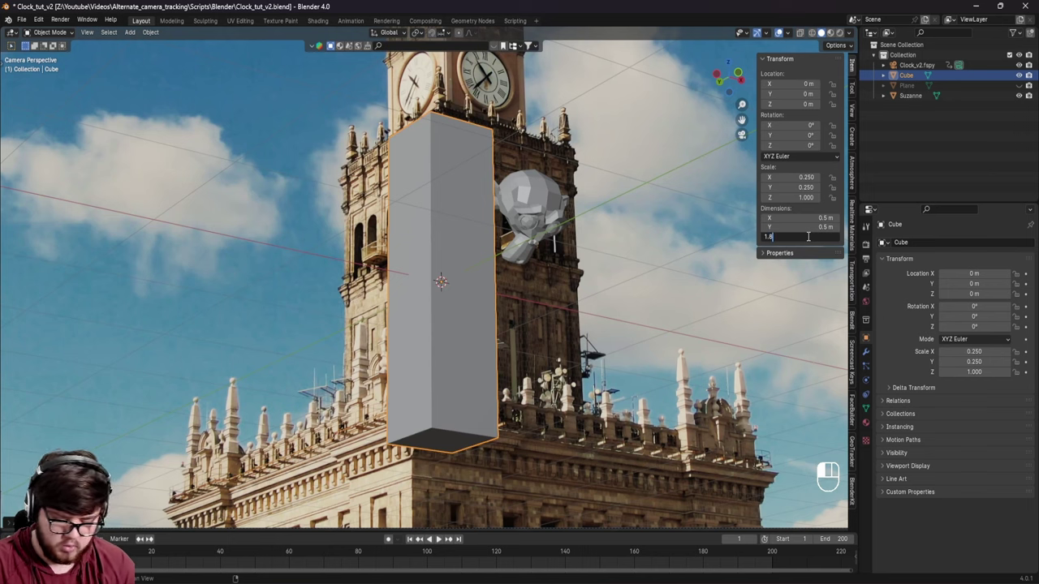
type("1.8")
key("Return")
key("ctrl+s")
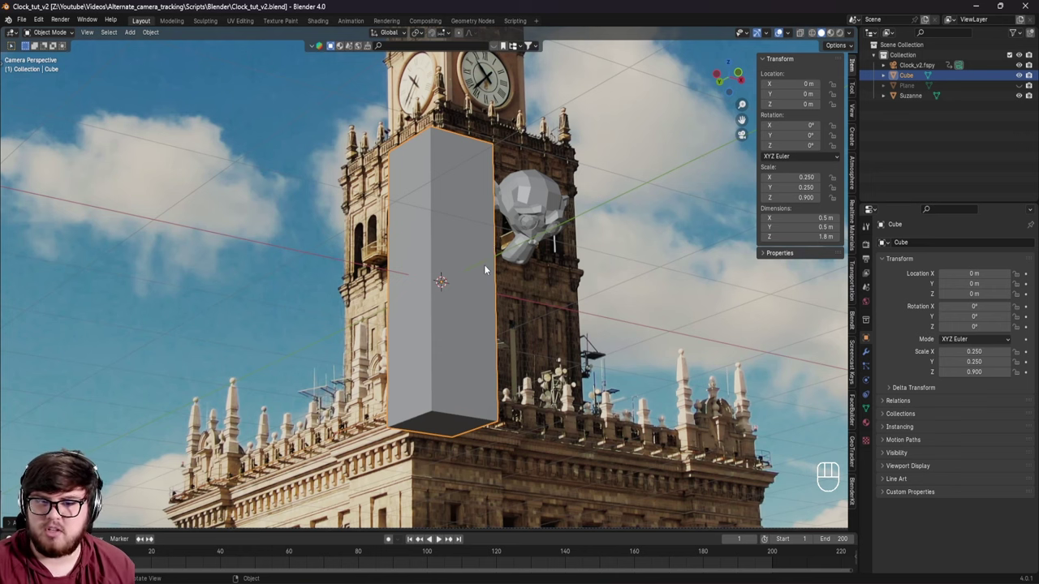
Raise the cube along Z to 1 m with snapping, bringing its base close to the scene origin
middle_click_drag(483, 264, 397, 293, "shift")
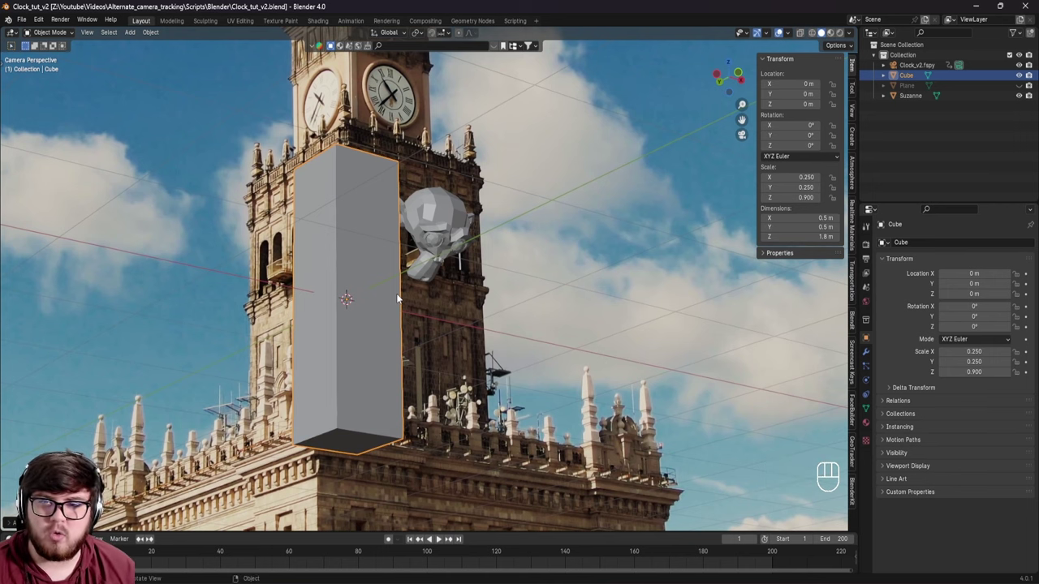
middle_click_drag(396, 293, 431, 303, "shift")
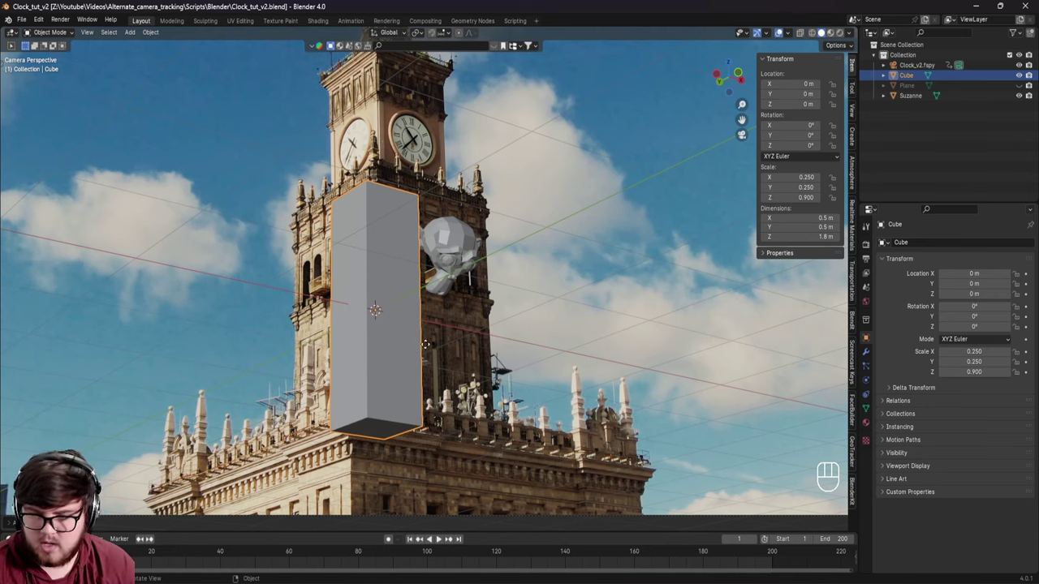
key("g")
left_click(408, 257, "ctrl")
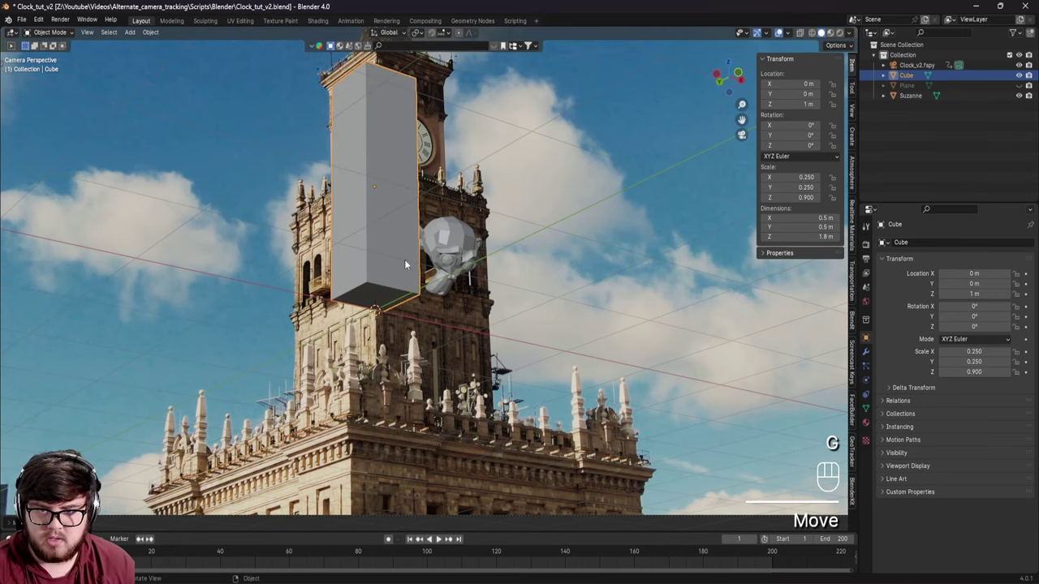
scroll(405, 259, "up", 6)
middle_click_drag(395, 307, 400, 335, "shift")
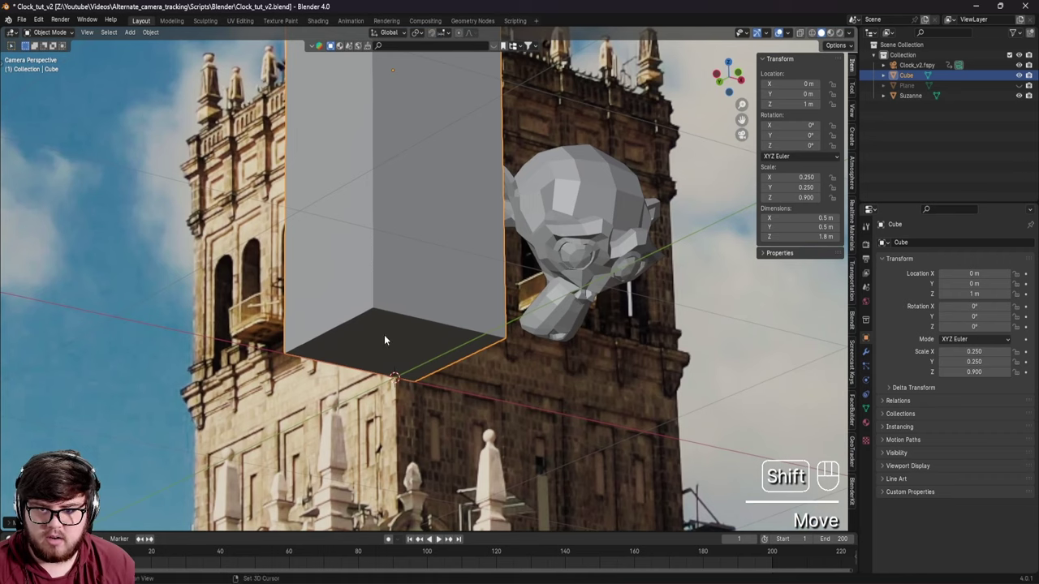
Hide the cube and examine the tower's balcony and arches through the camera as a real-world scale reference
middle_click_drag(476, 288, 438, 329)
key("KP_0")
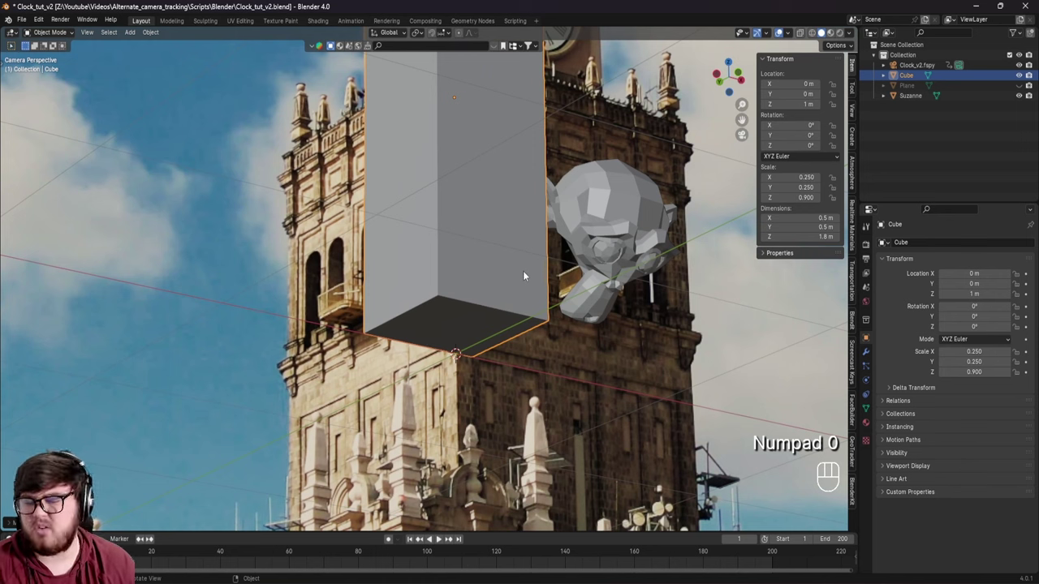
key("h")
scroll(367, 302, "up", 5)
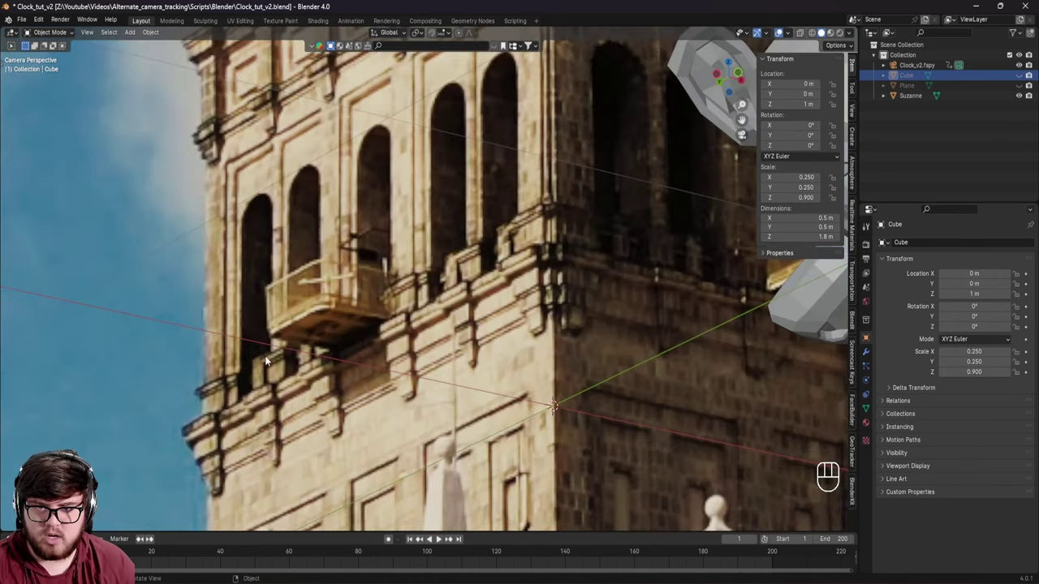
scroll(265, 355, "down", 3)
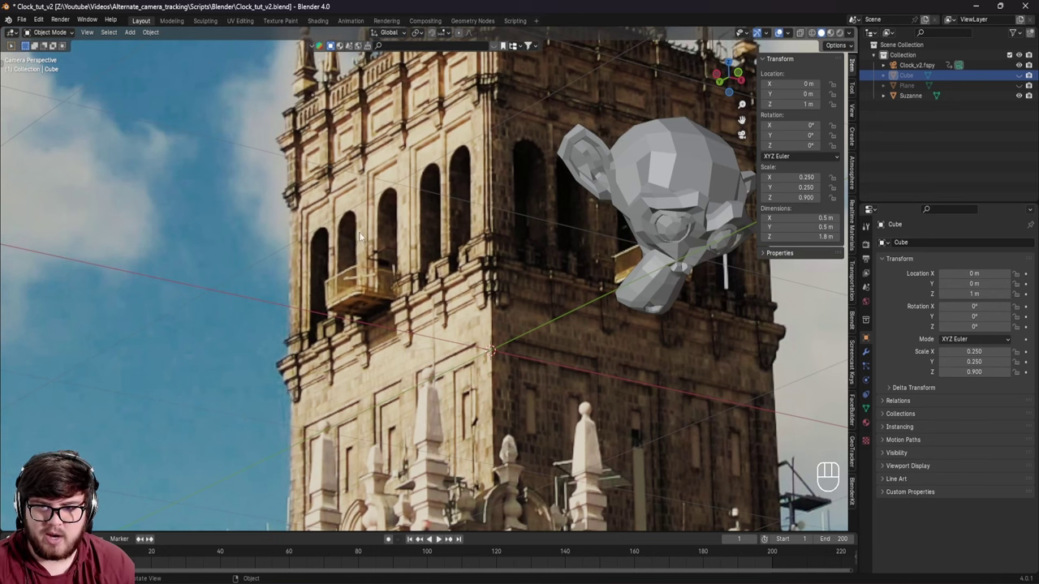
scroll(419, 298, "down", 4)
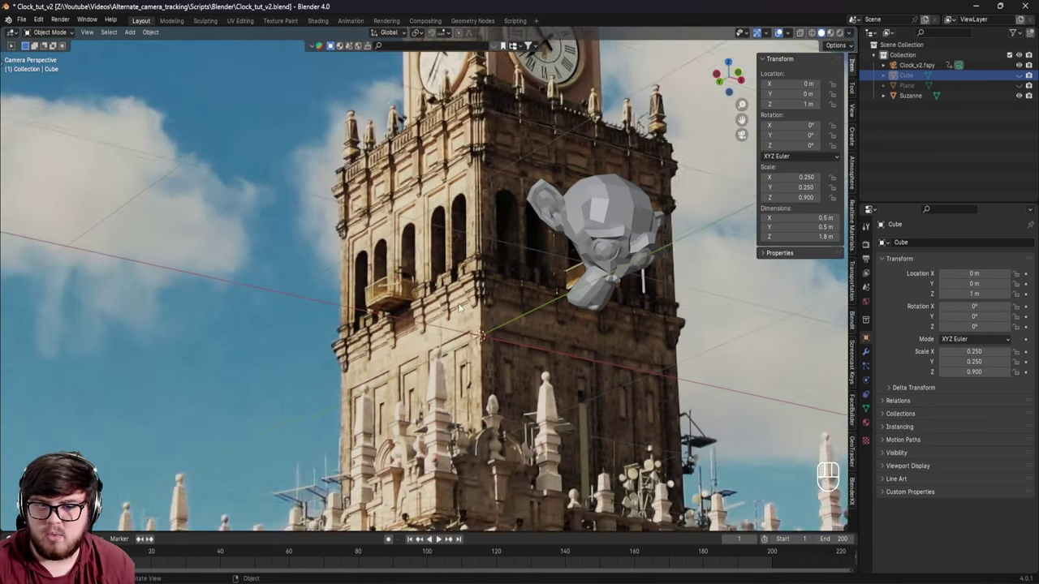
middle_click_drag(418, 299, 435, 388, "shift")
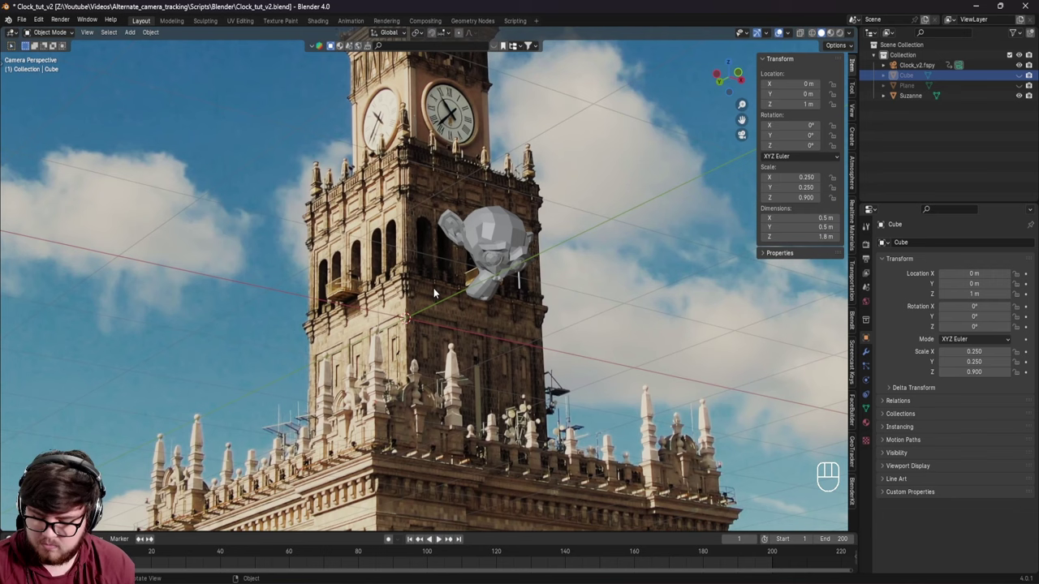
Reveal all hidden objects and add a Plain Axes empty at the scene origin
key("alt+h")
left_click(435, 389)
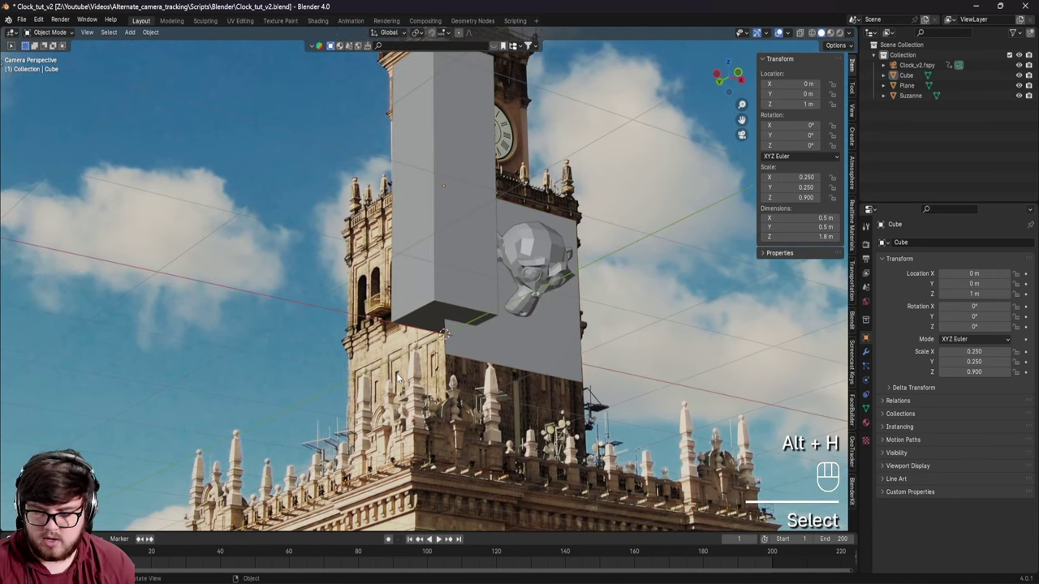
key("shift+a")
mouse_move(372, 372)
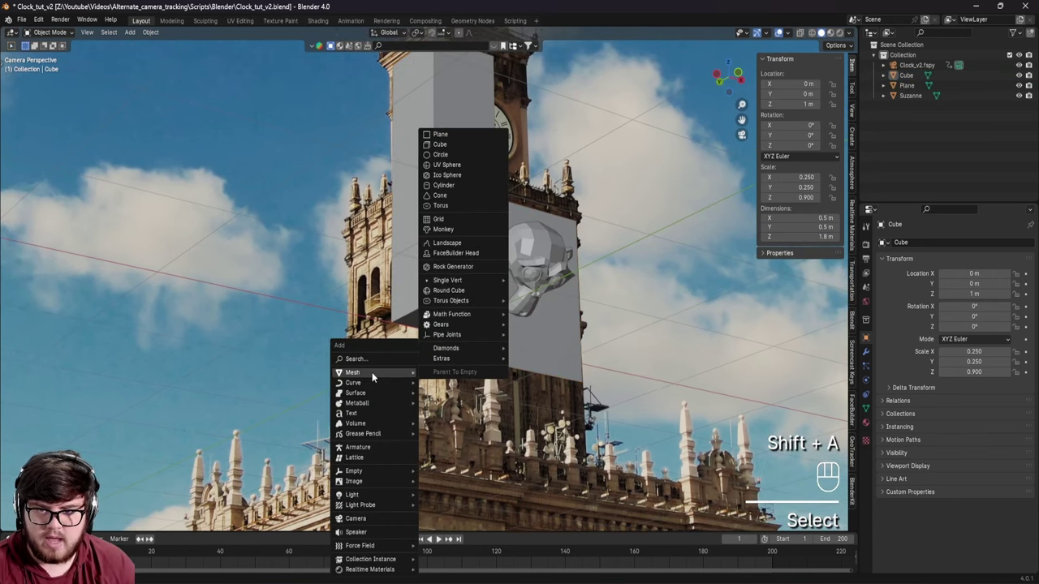
mouse_move(370, 470)
left_click(442, 468)
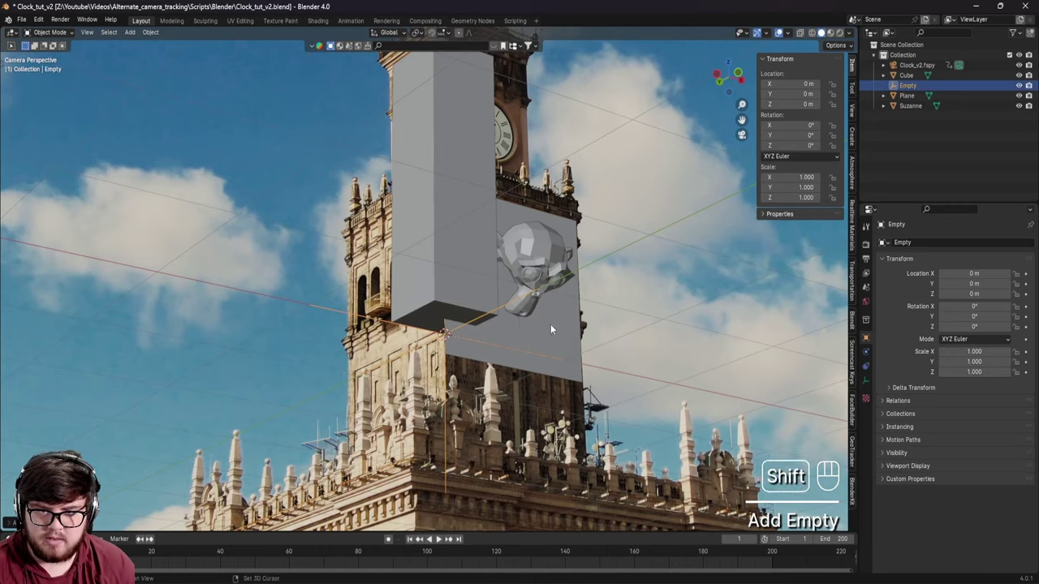
Parent the monkey head, the plane and the fSpy camera to the empty, leaving the cube out
middle_click_drag(551, 324, 512, 341, "shift")
scroll(518, 333, "down", 3)
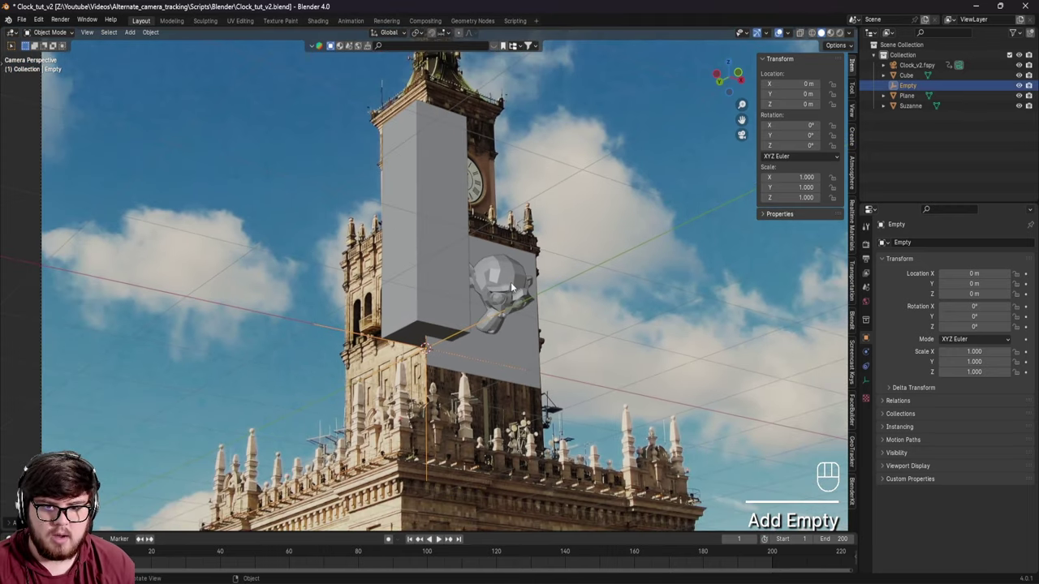
left_click(510, 282)
left_click(526, 328, "shift")
middle_click_drag(542, 356, 526, 170, "shift")
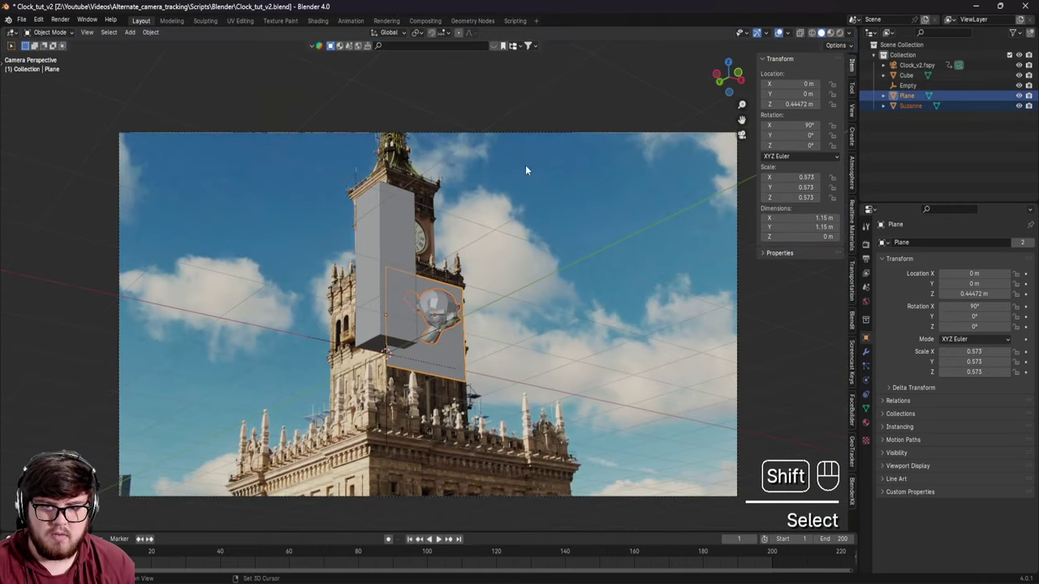
left_click(511, 133, "shift")
scroll(391, 315, "up", 5)
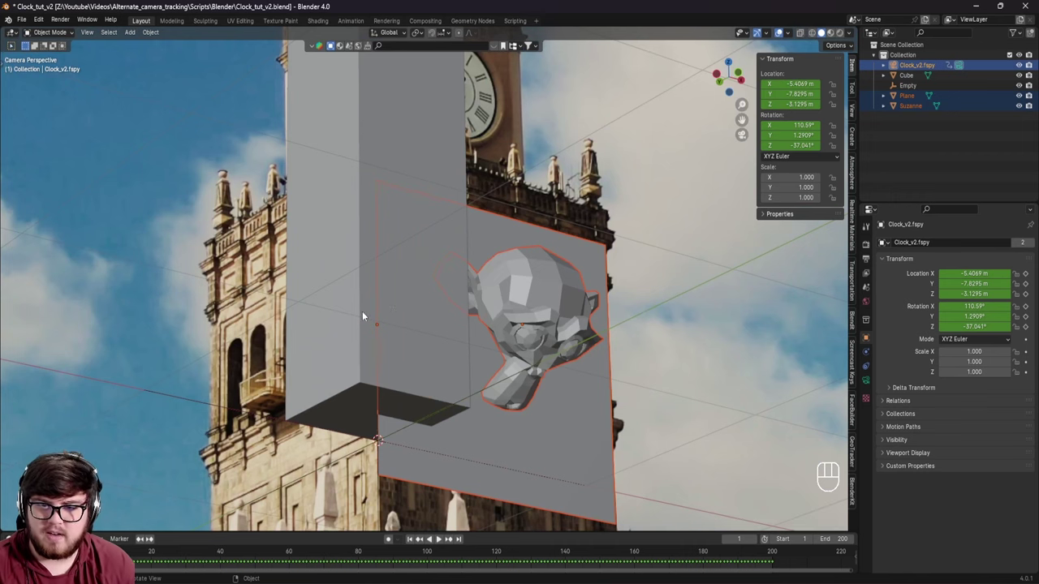
middle_click_drag(349, 336, 503, 262, "shift")
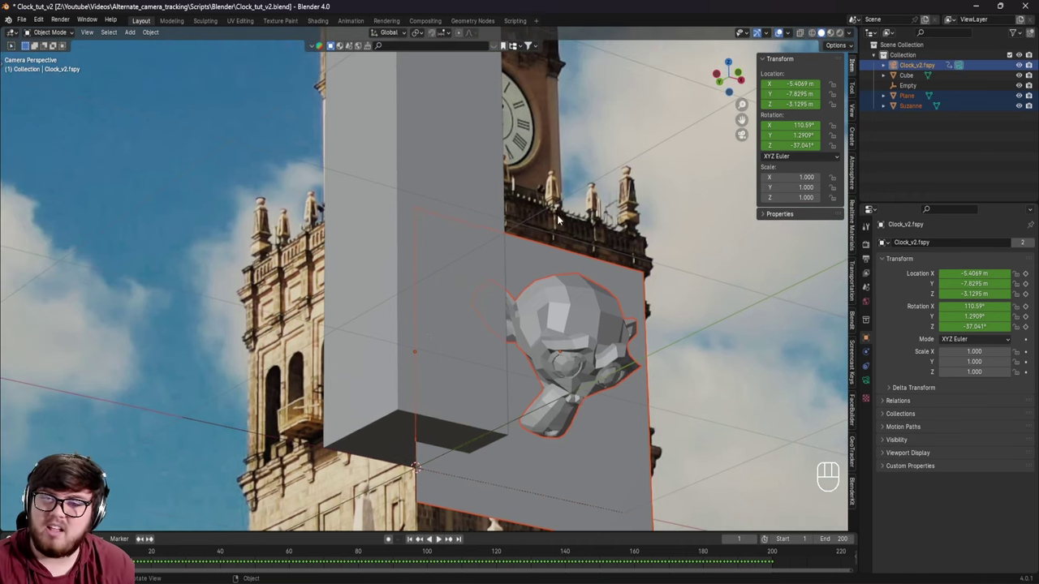
middle_click_drag(417, 312, 453, 181, "shift")
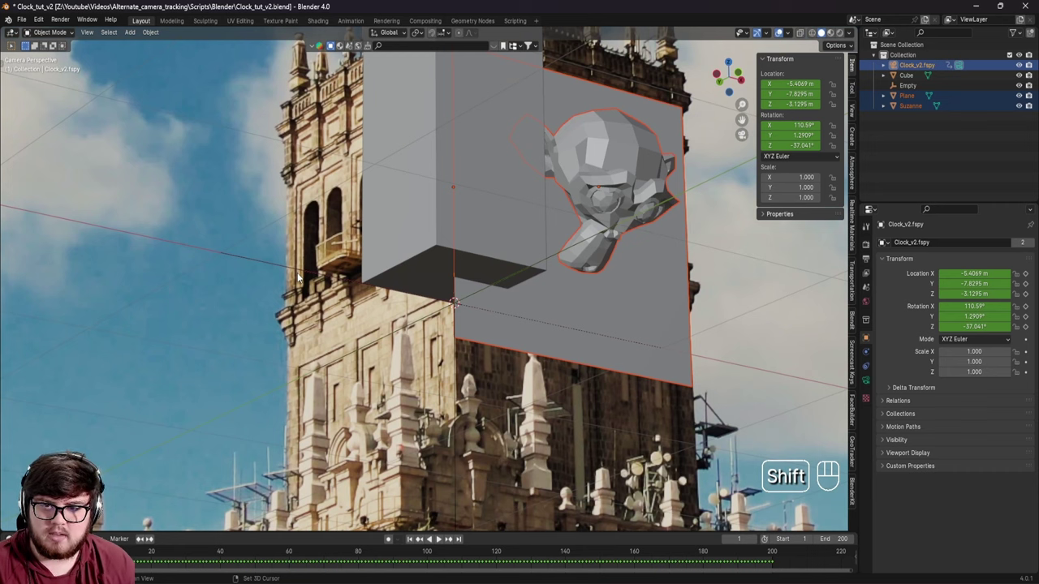
left_click(417, 264, "shift")
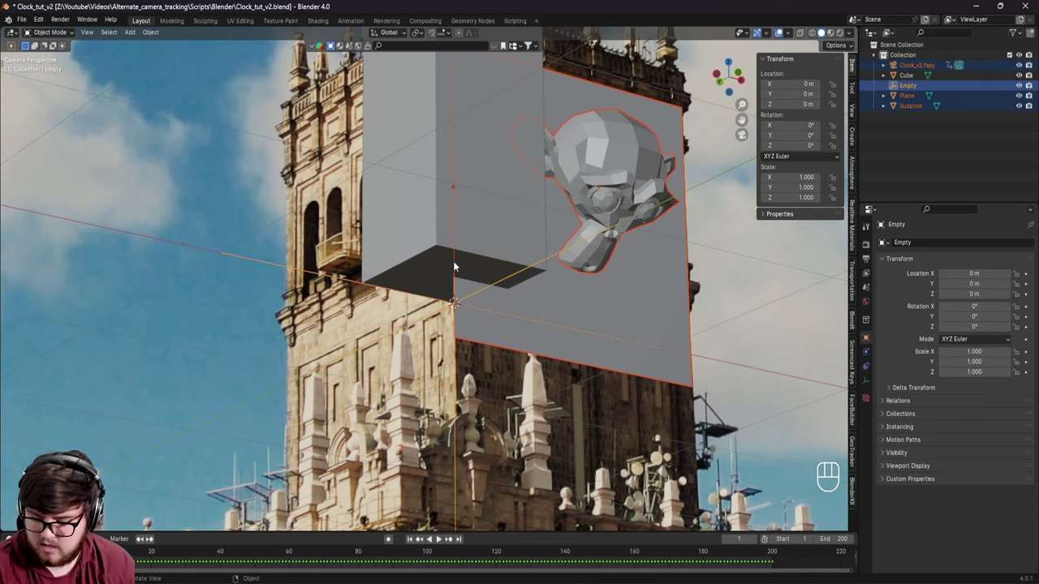
key("ctrl+p")
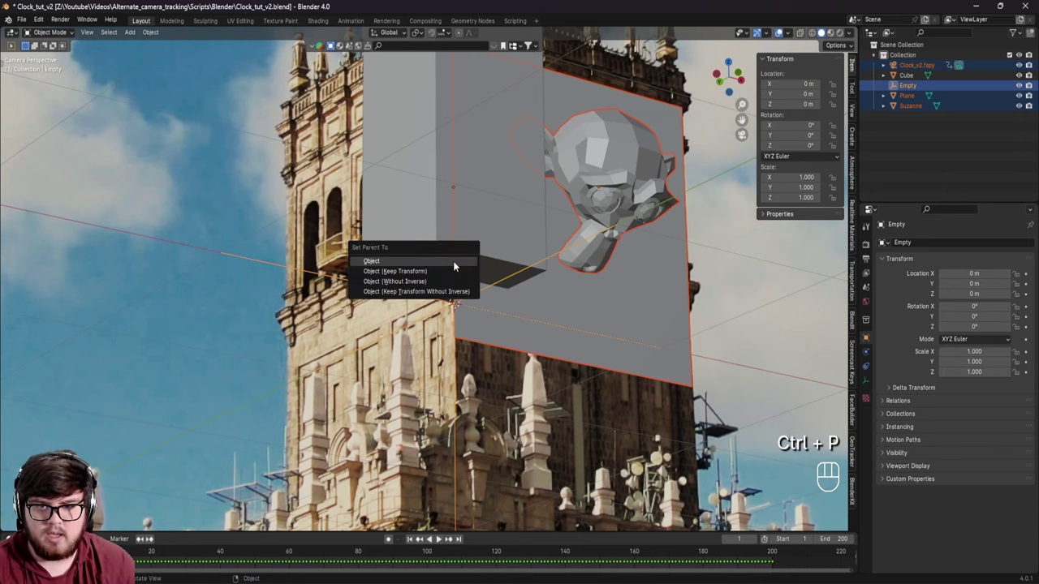
left_click(390, 261)
Scale the empty up uniformly to about 7 so the cube looks smaller against the tower, and select the cube
left_click(424, 271)
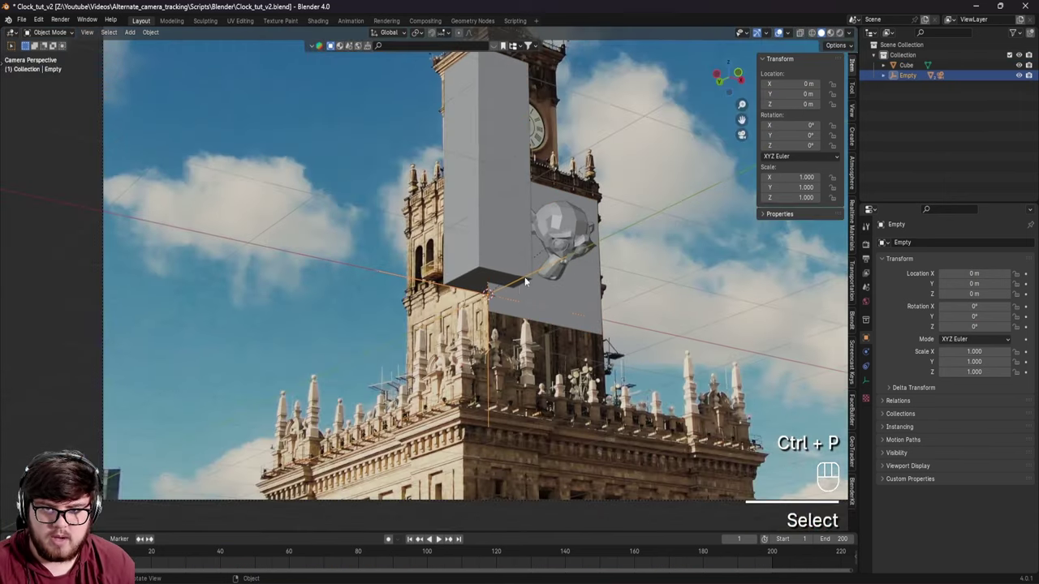
scroll(505, 317, "down", 4)
key("s")
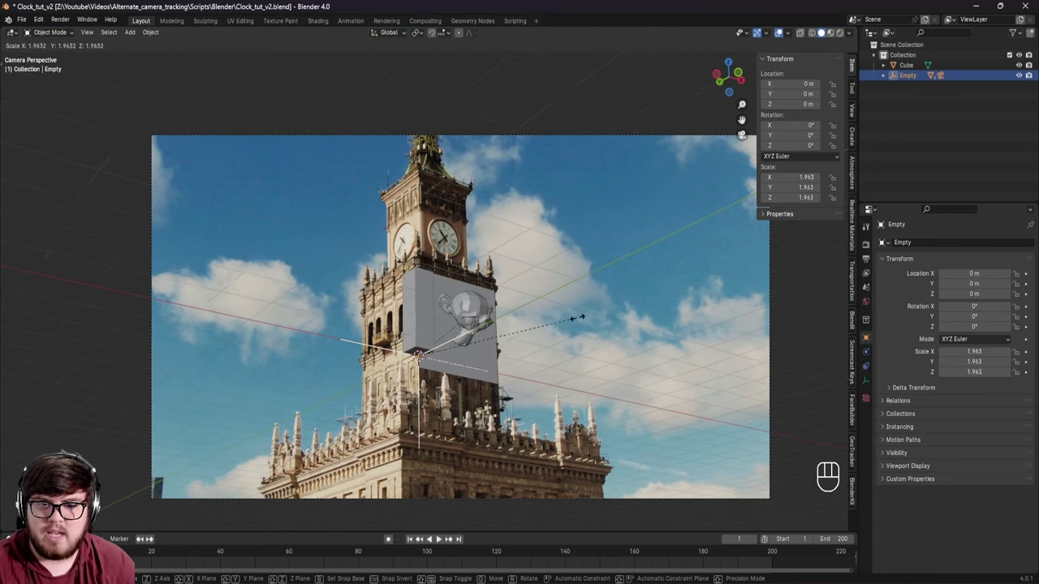
left_click(115, 268)
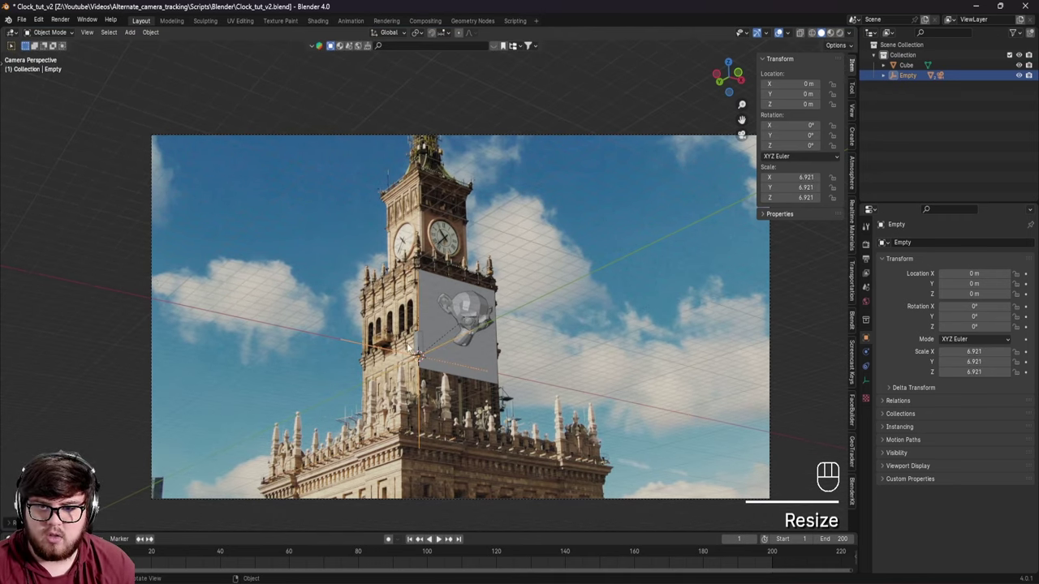
scroll(410, 348, "up", 4)
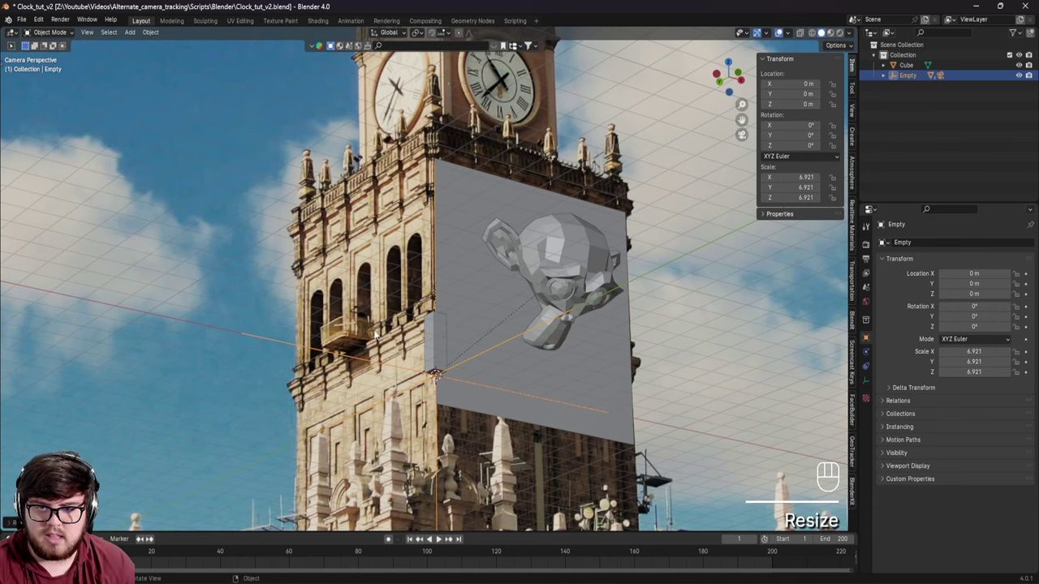
key("s")
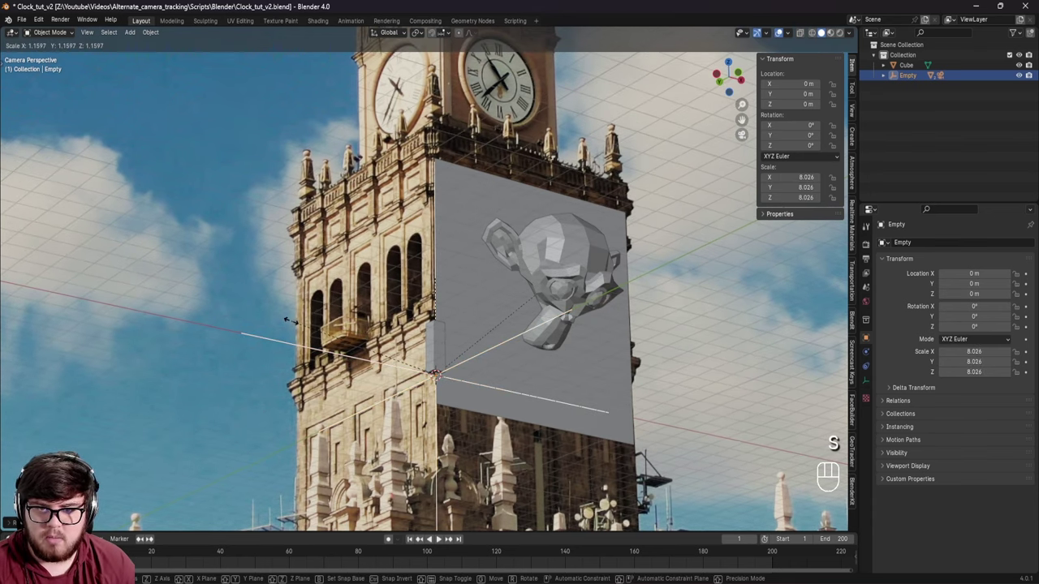
left_click(288, 321)
scroll(435, 337, "up", 4)
left_click(435, 337)
key("g")
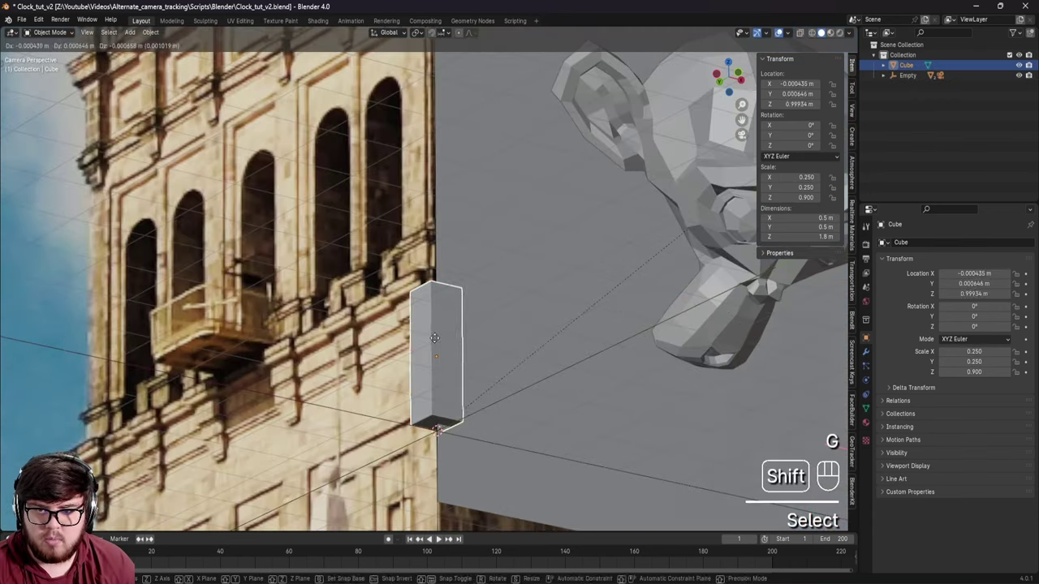
key("shift+z")
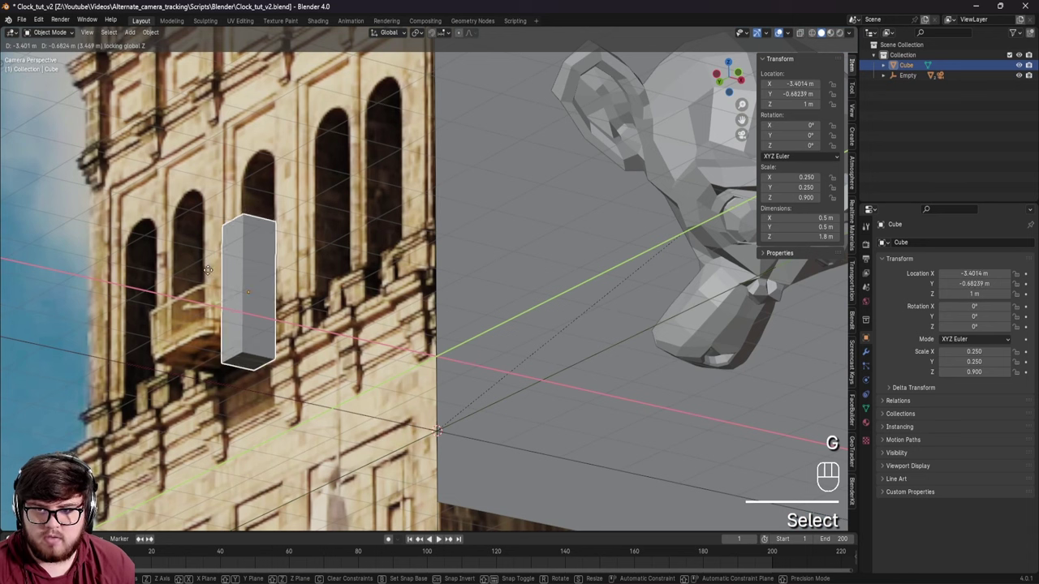
right_click(372, 358)
Move the cube along Y to about 5.3 m and along Z to about 3.83 m, placing it over the balcony
key("g")
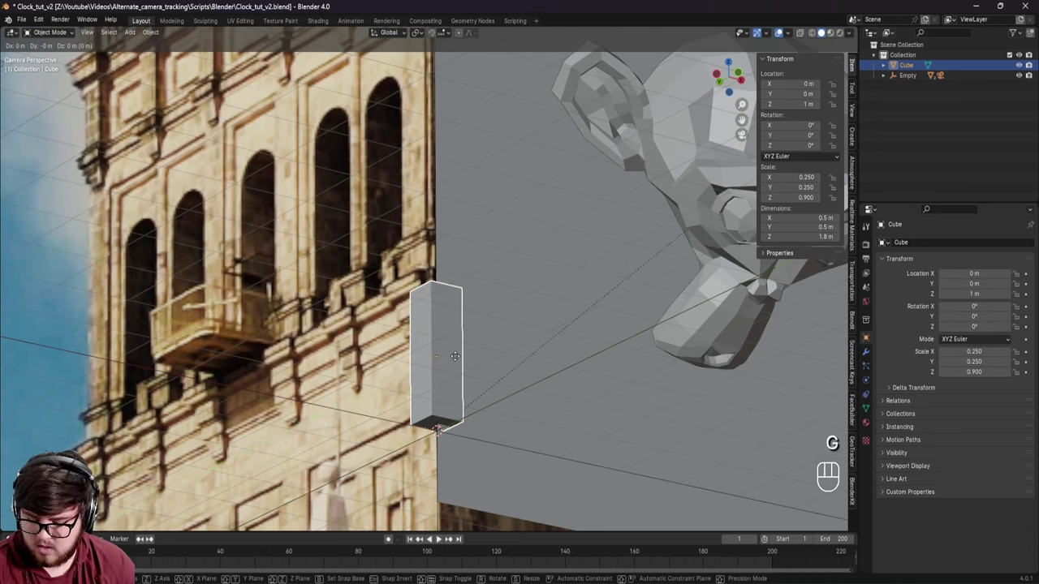
key("x")
key("y")
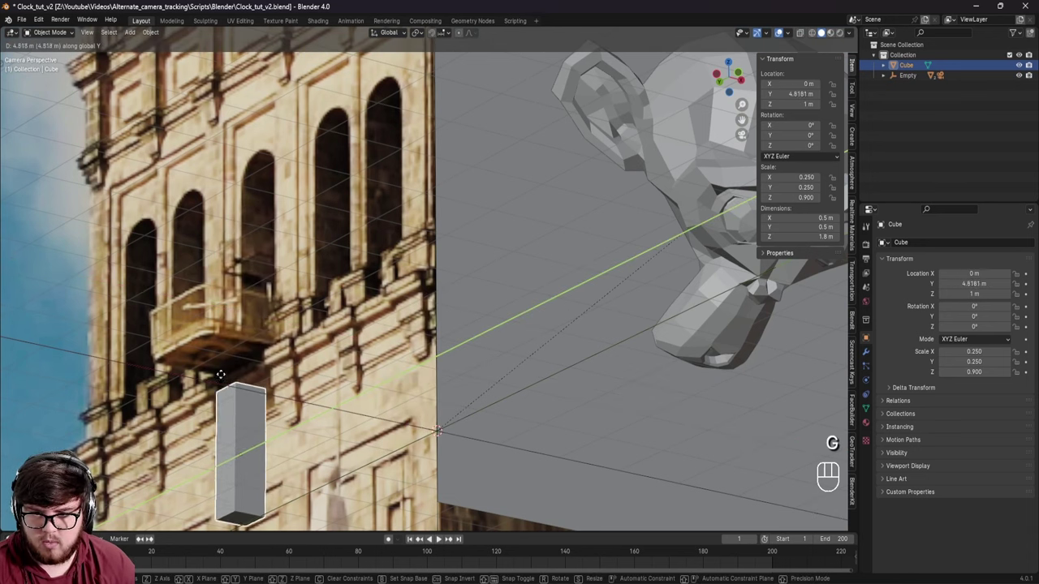
left_click(223, 382)
key("g")
key("g")
key("z")
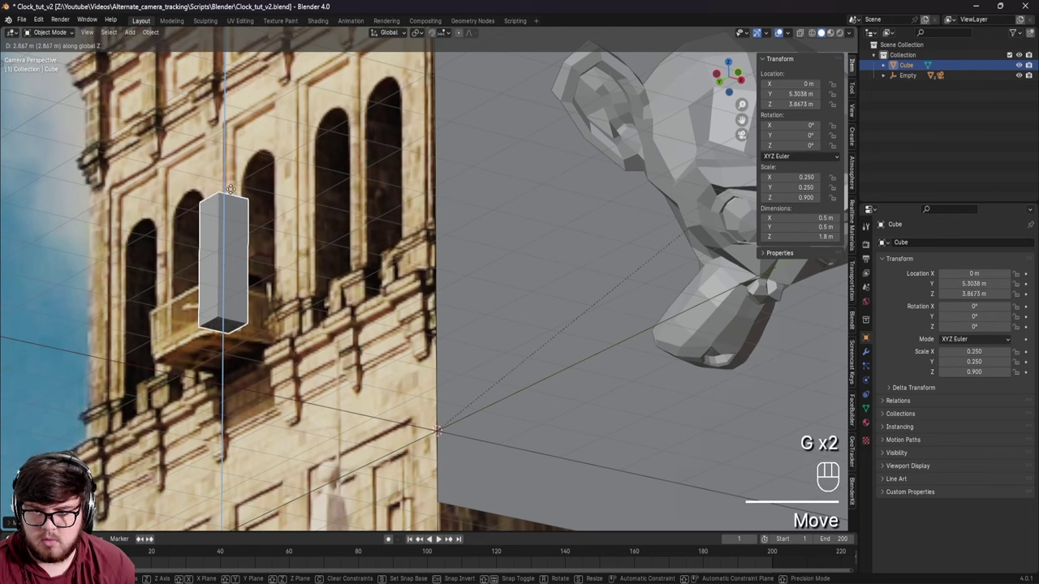
left_click(227, 191)
Scale the empty up uniformly to about 9.5 to shrink the cube further relative to the balcony
middle_click_drag(258, 230, 272, 231, "shift")
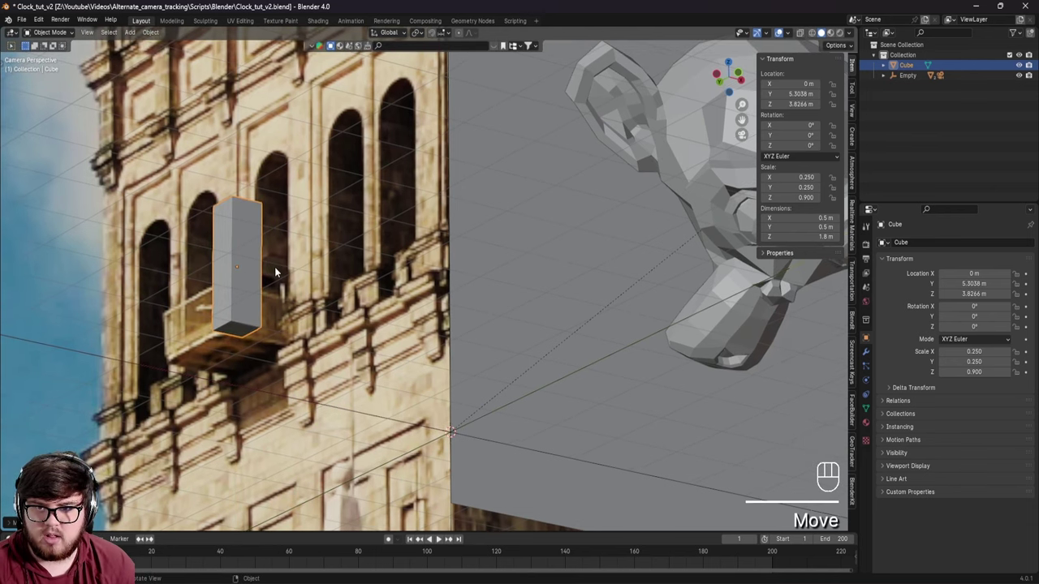
scroll(272, 243, "down", 3)
middle_click_drag(310, 319, 313, 327, "shift")
left_click(313, 327)
key("s")
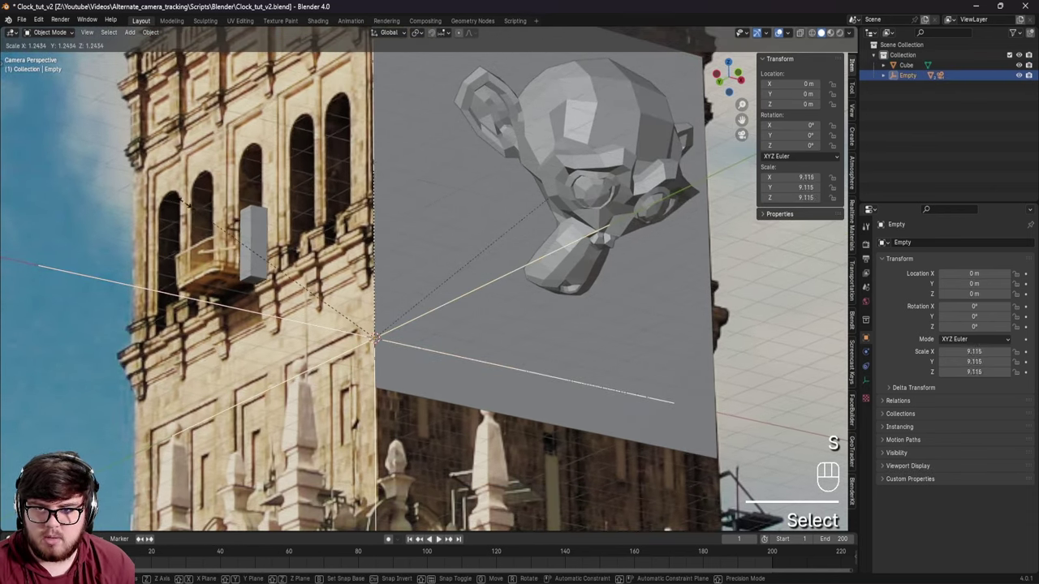
left_click(174, 203)
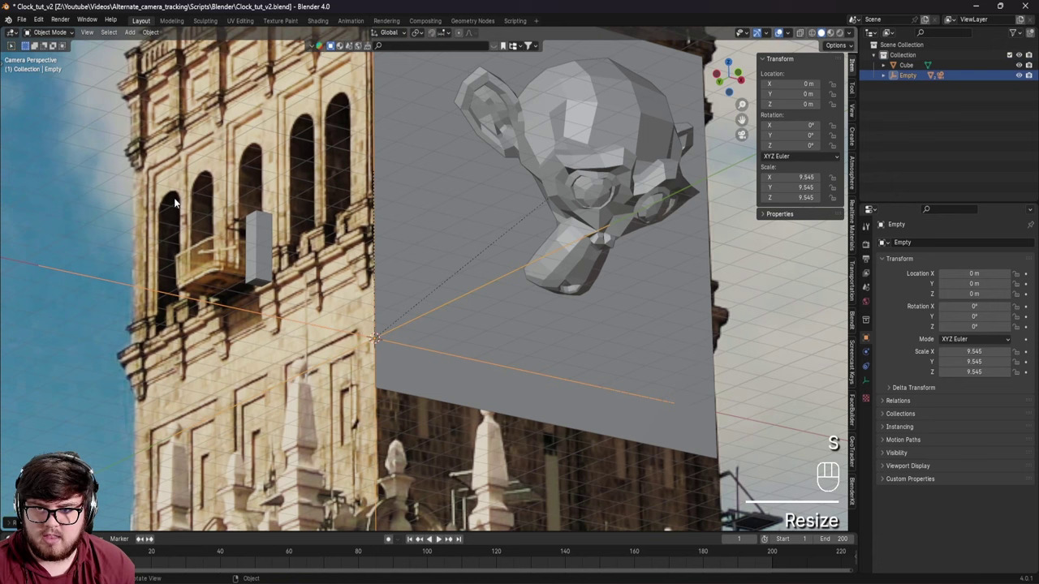
Move the cube back onto the balcony, at about 7.21 m along Y and 4.79 m along Z
left_click(252, 269)
key("g")
left_click(203, 274)
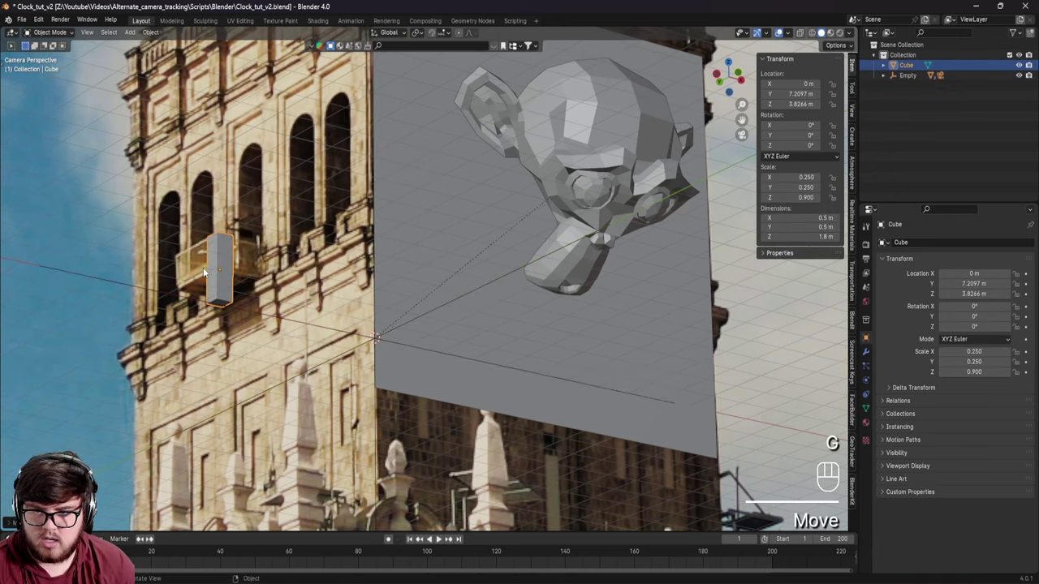
key("g")
left_click(212, 194)
Examine the cube's size against the balcony, play the tracked shot in camera view, and return to frame 1
middle_click_drag(212, 193, 283, 266, "shift")
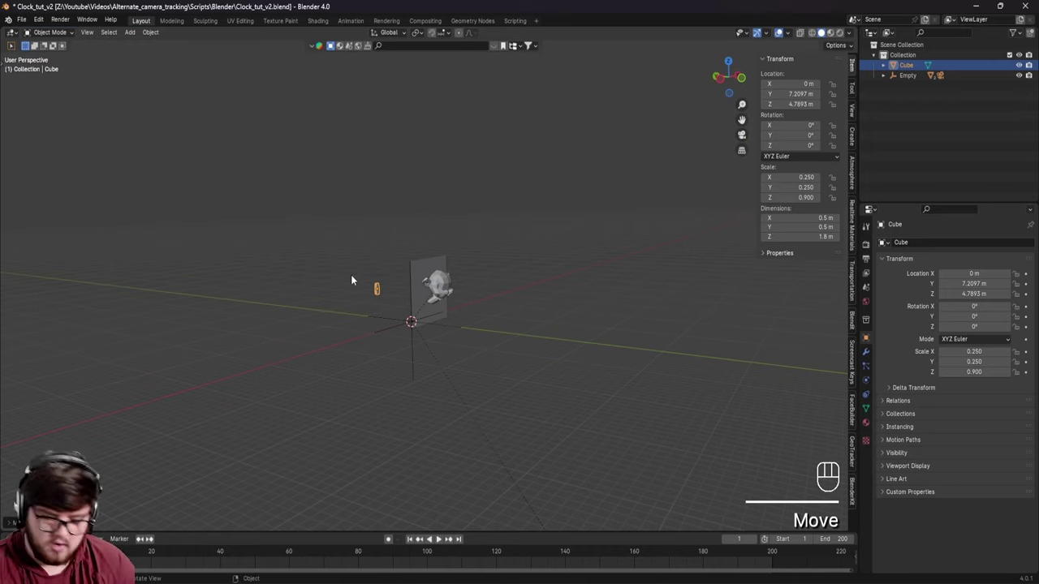
key("KP_0")
scroll(311, 250, "up", 4)
middle_click_drag(311, 250, 321, 230, "shift")
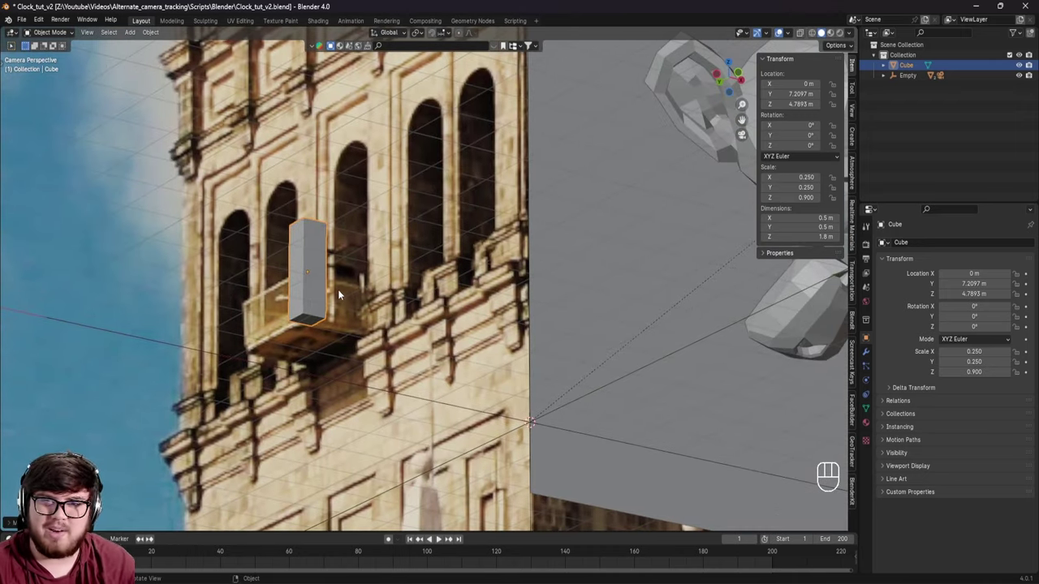
scroll(338, 289, "down", 6)
middle_click_drag(315, 341, 317, 300, "shift")
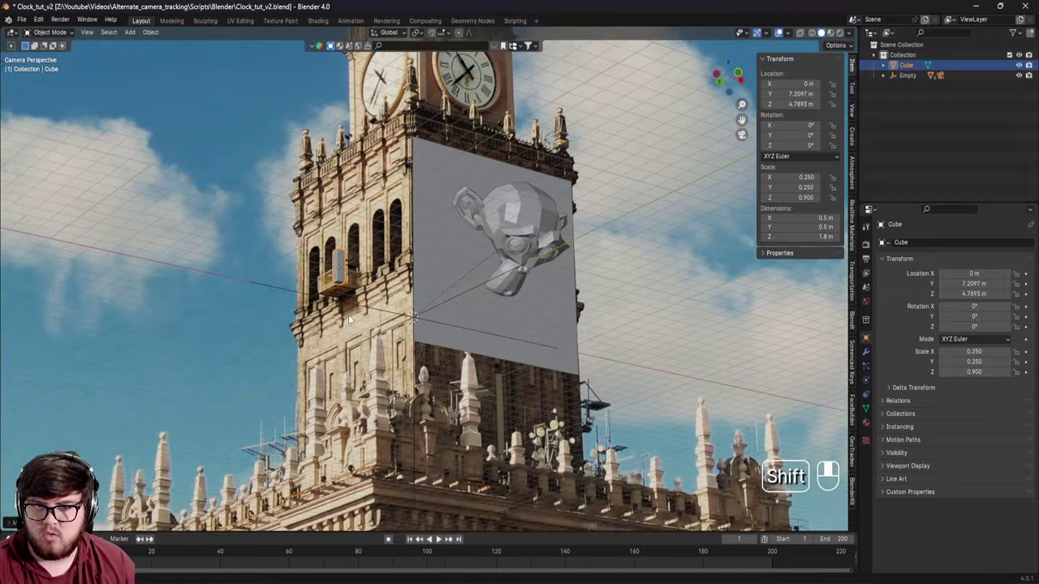
scroll(308, 311, "down", 2)
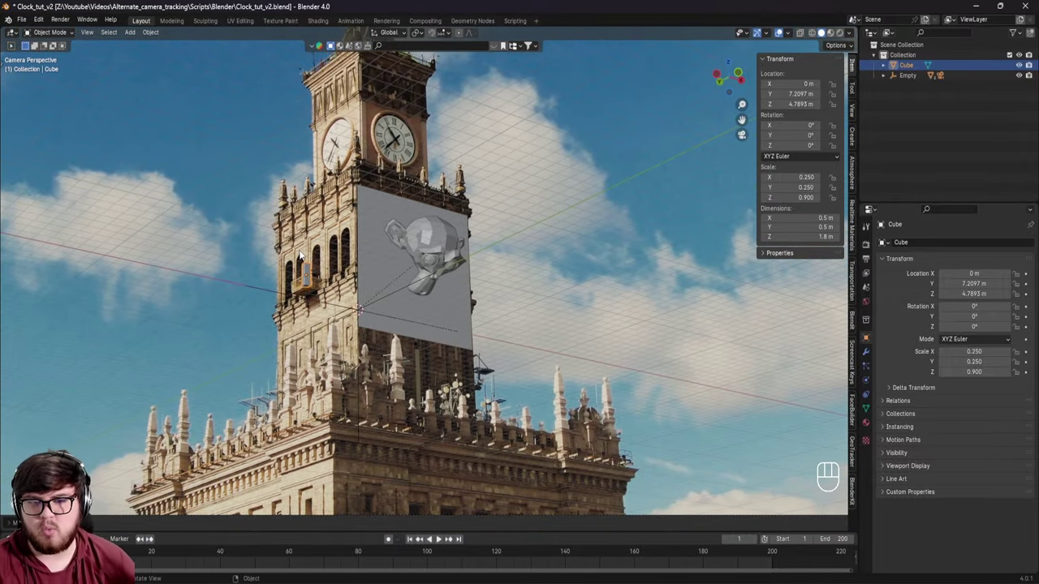
key("space")
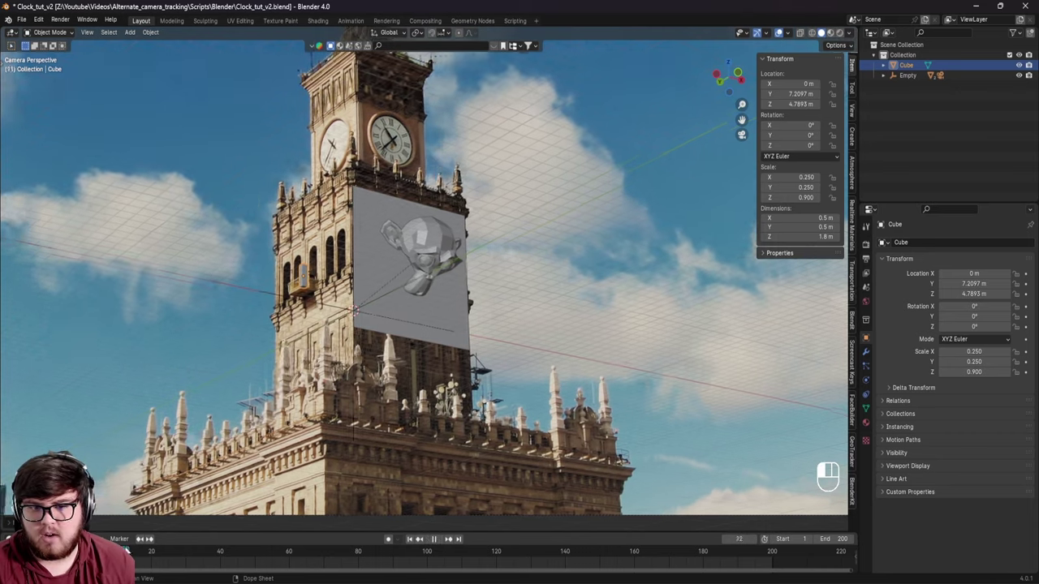
left_click_drag(282, 549, 99, 549)
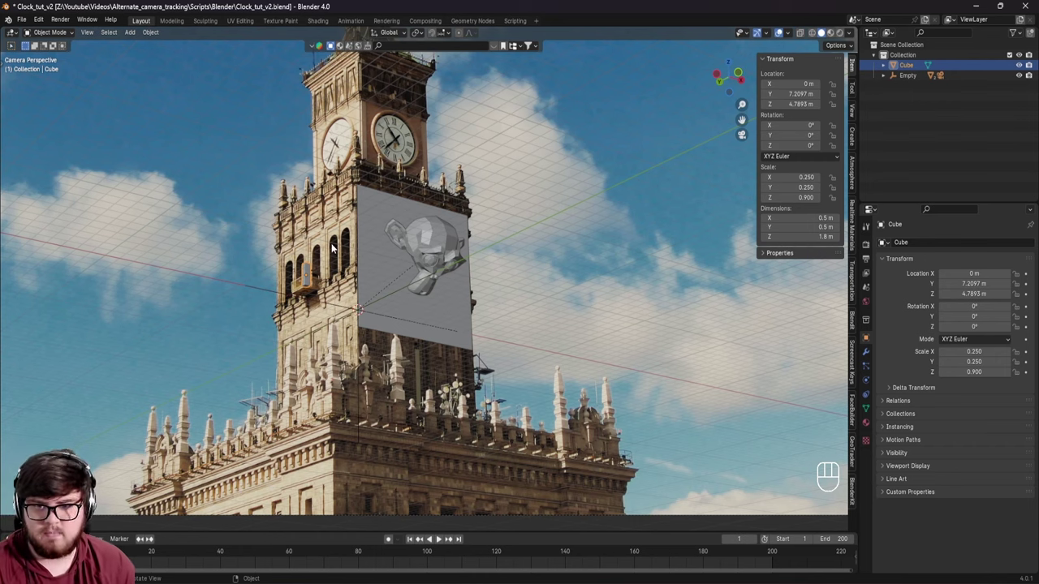
Delete the human-sized reference cube and save the file
key("Delete")
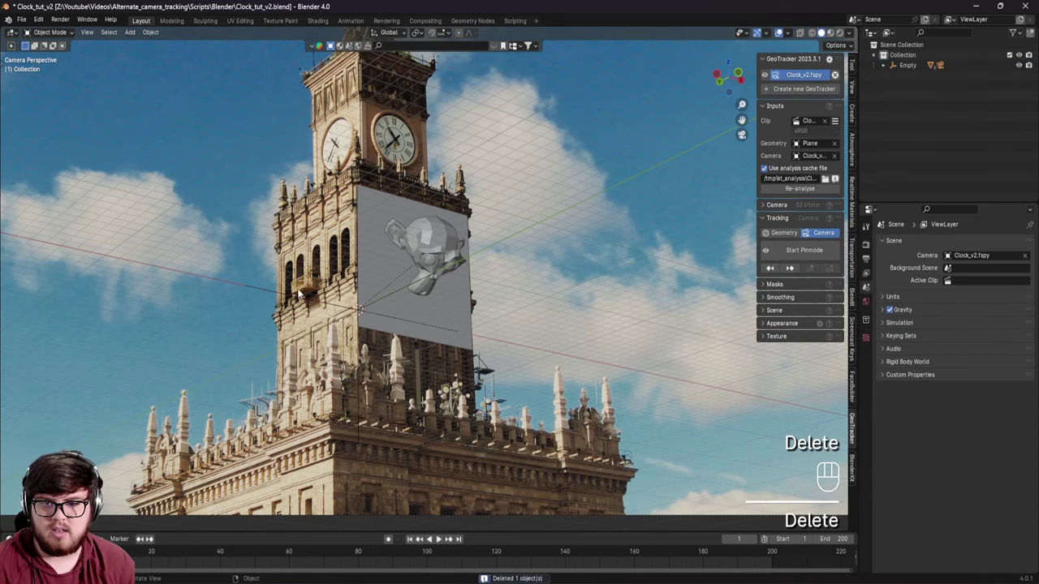
scroll(300, 294, "up", 5)
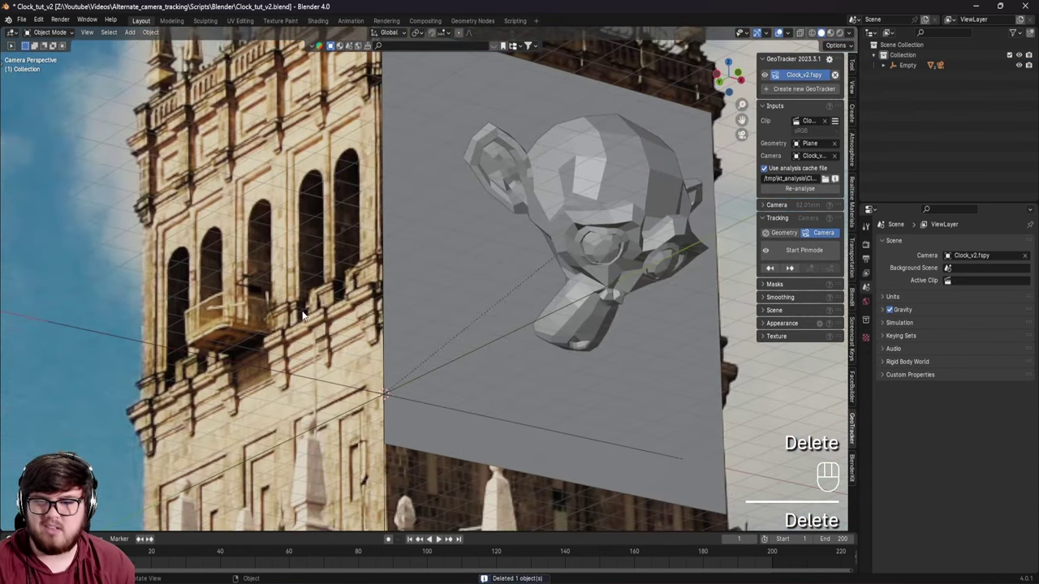
key("ctrl+s")
scroll(302, 315, "down", 4)
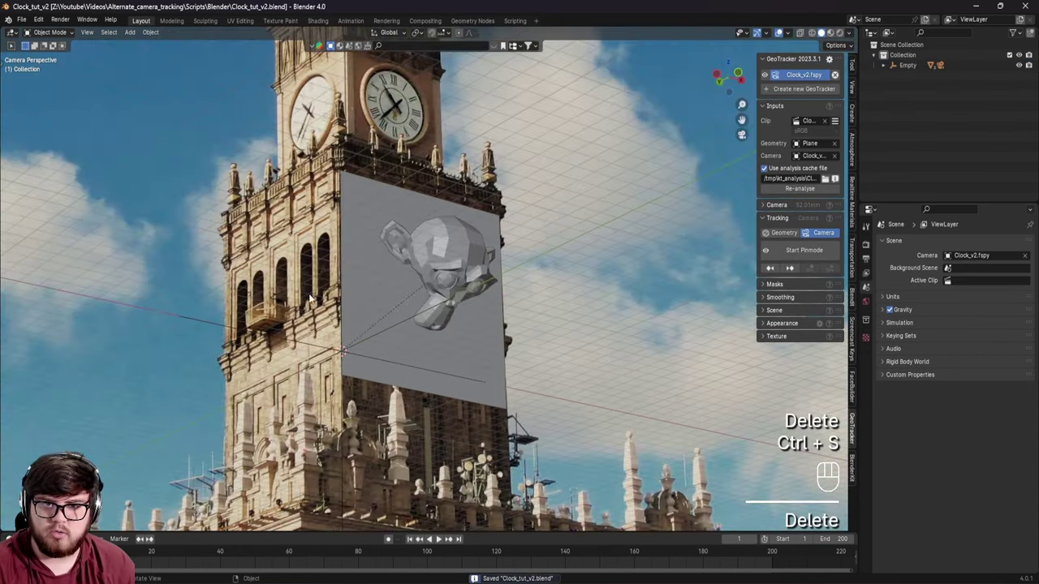
middle_click_drag(315, 294, 339, 268, "shift")
key("ctrl+s")
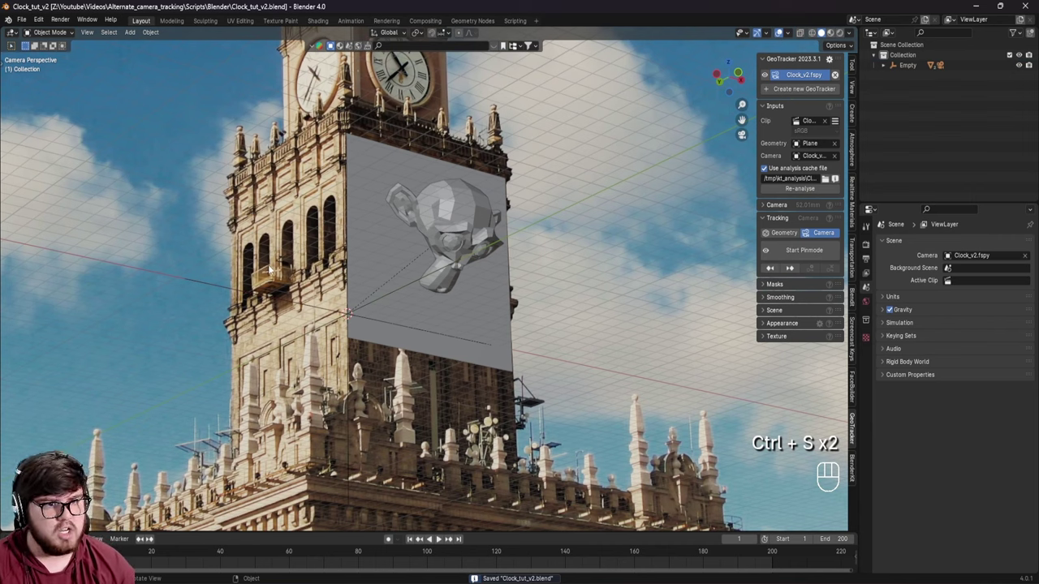
Hide the viewport sidebar, play the tracked shot up to frame 78, and save the file
key("n")
scroll(605, 240, "down", 1)
middle_click_drag(614, 249, 458, 222, "shift")
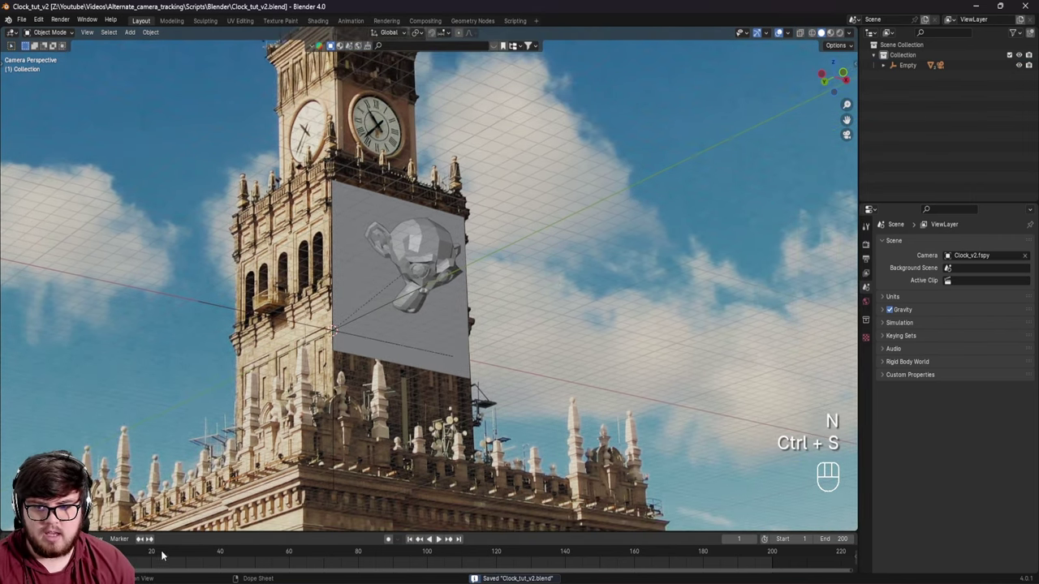
key("space")
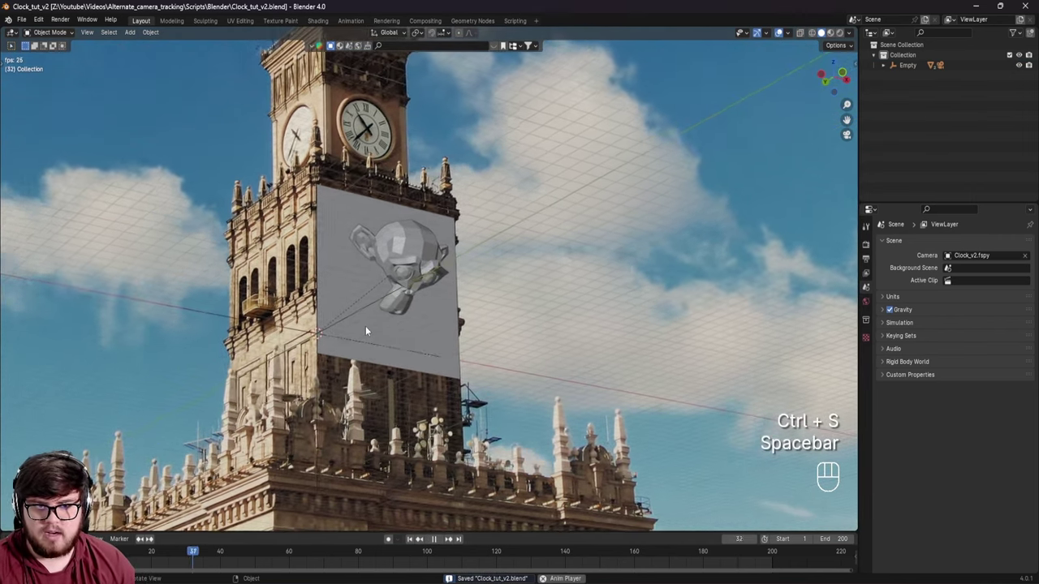
key("space")
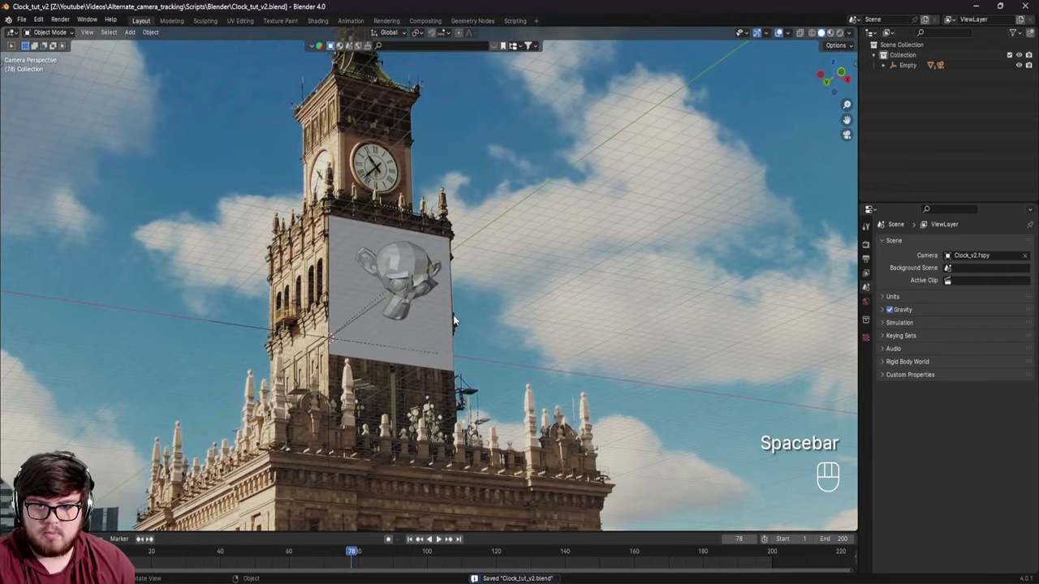
middle_click_drag(491, 310, 474, 337, "shift")
key("ctrl+s")
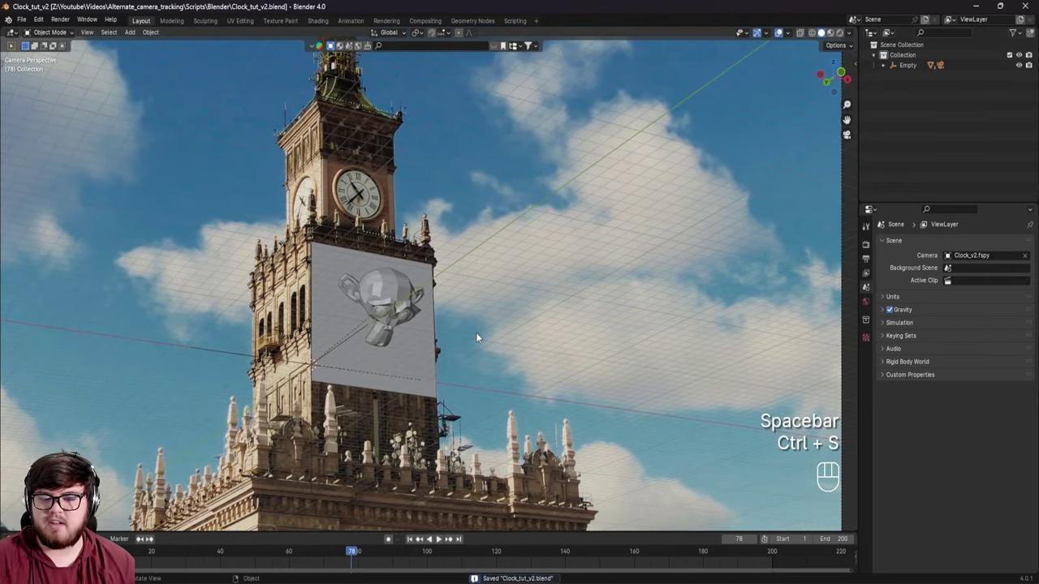
scroll(445, 391, "down", 2)
middle_click_drag(451, 398, 446, 319, "shift")
key("ctrl+s")
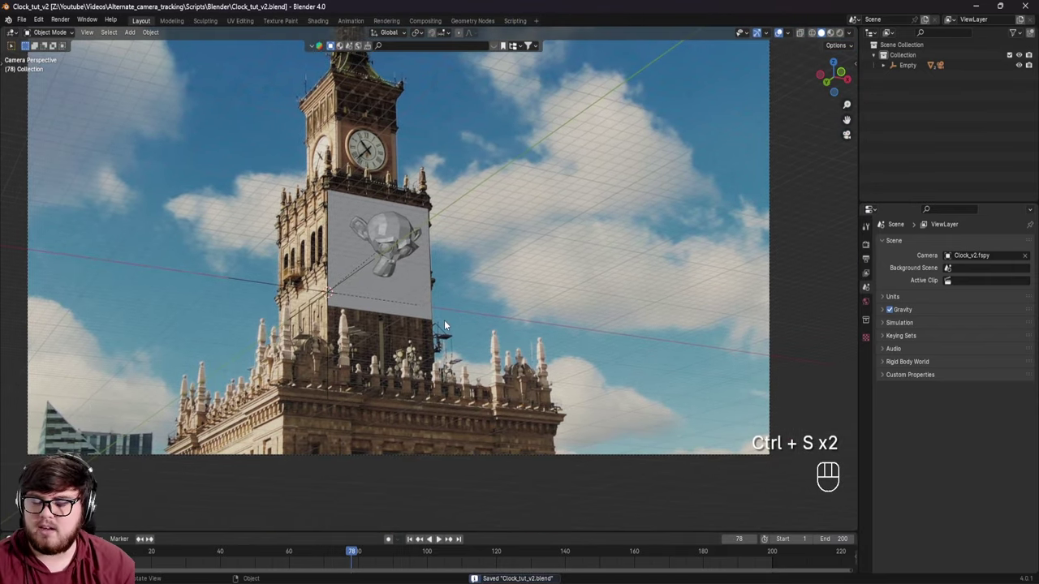
scroll(374, 345, "up", 4)
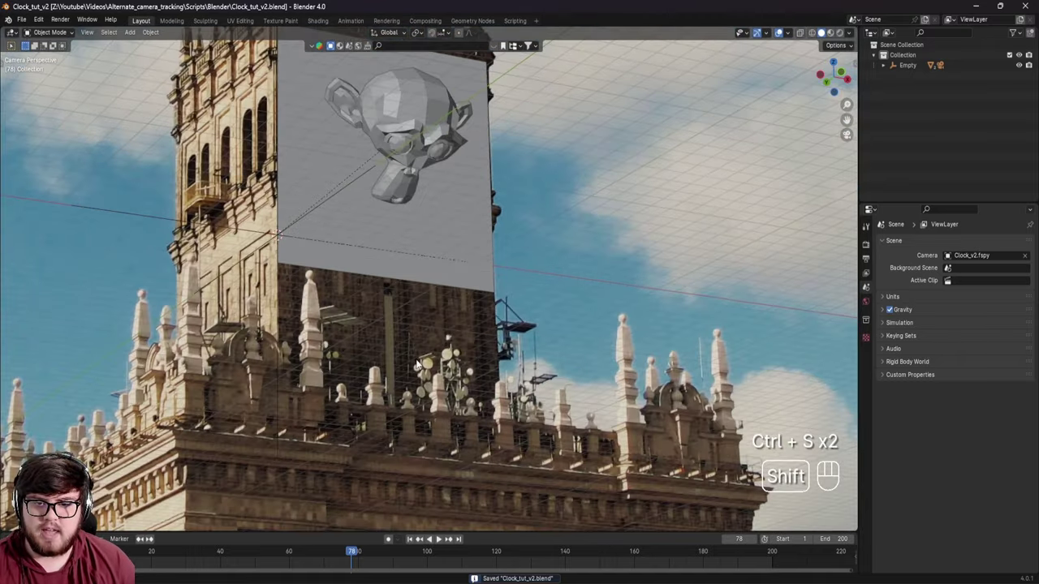
middle_click_drag(417, 365, 468, 335, "shift")
scroll(420, 282, "down", 3)
key("ctrl+s")
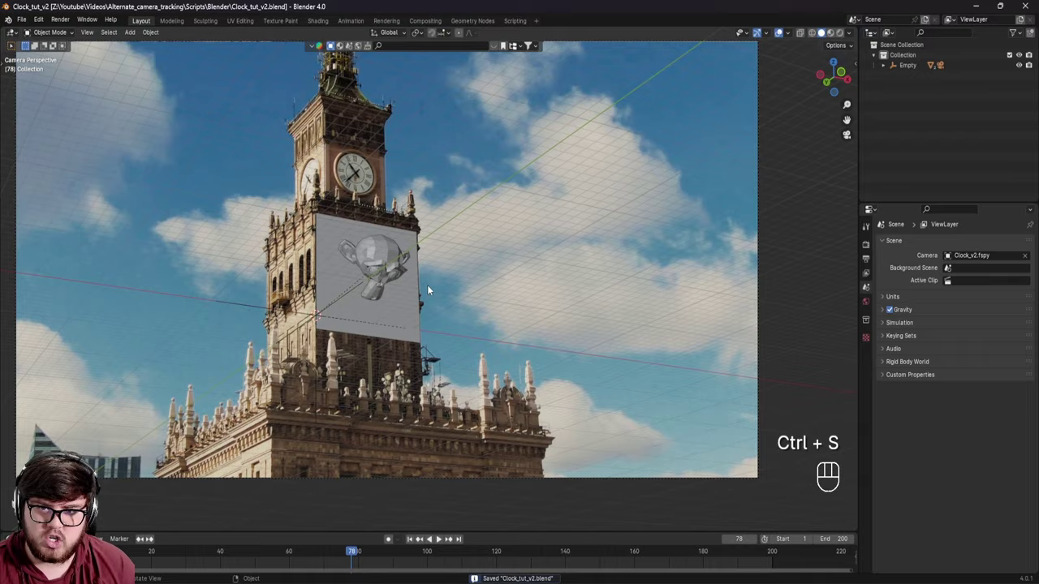
scroll(427, 285, "down", 2)
scroll(459, 343, "up", 1)
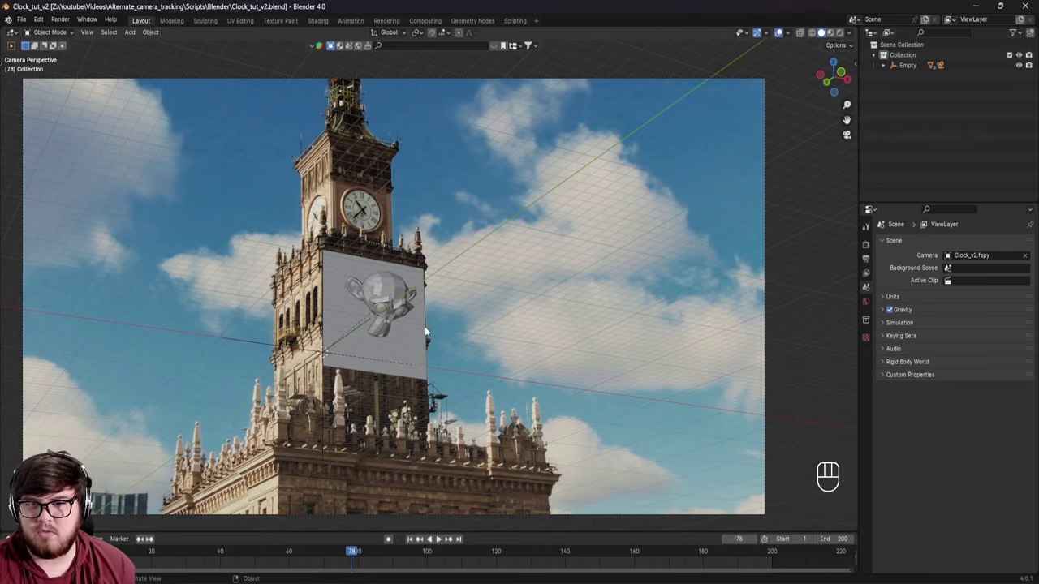
scroll(424, 327, "up", 3)
scroll(413, 326, "down", 2)
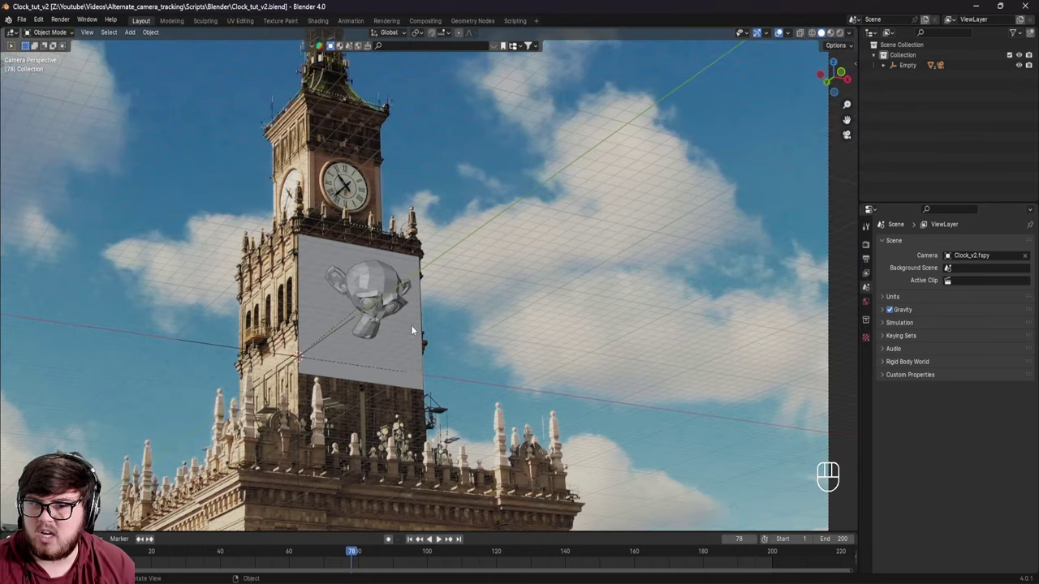
middle_click_drag(410, 324, 480, 322, "shift")
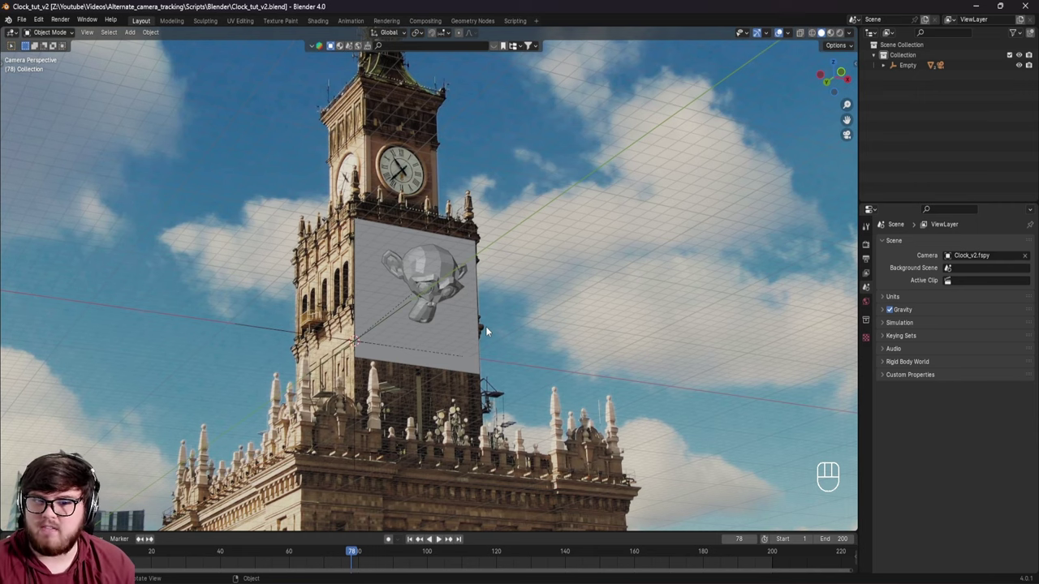
middle_click_drag(486, 327, 437, 368, "shift")
key("ctrl+s")
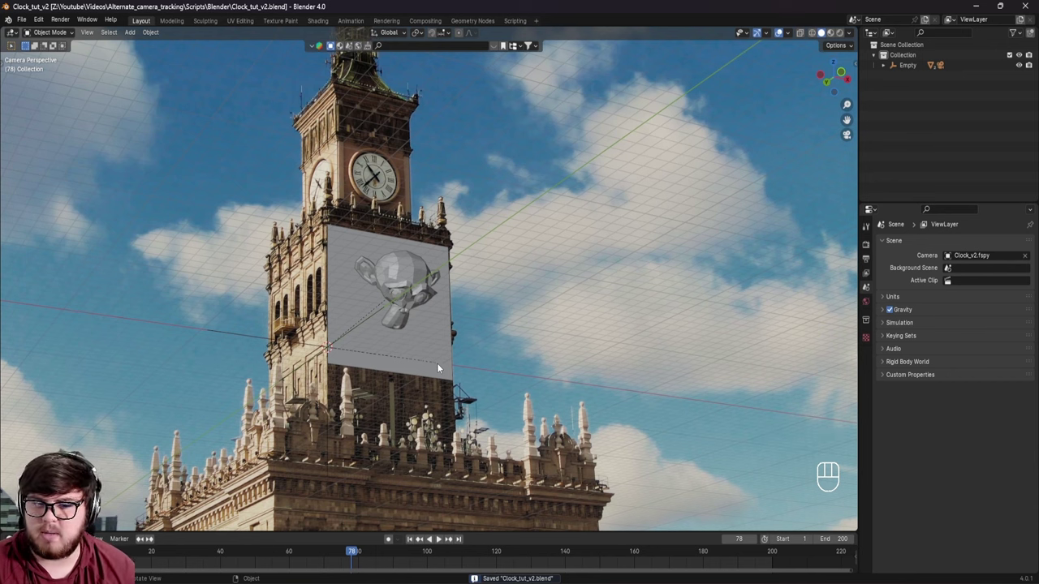
scroll(431, 385, "up", 3)
scroll(431, 386, "down", 1)
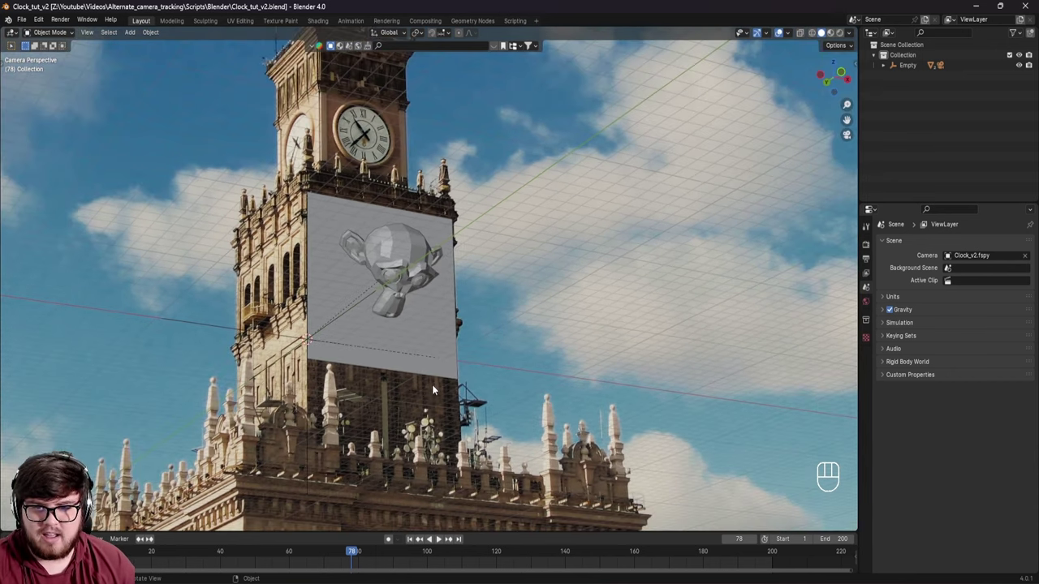
scroll(434, 381, "down", 2)
middle_click_drag(494, 363, 471, 363, "shift")
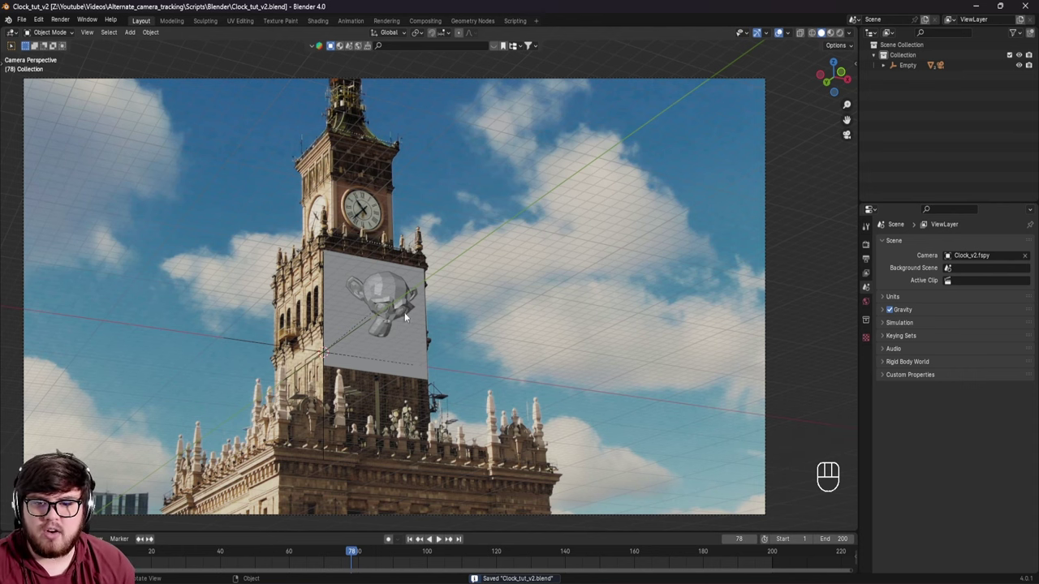
middle_click_drag(367, 279, 340, 286, "shift")
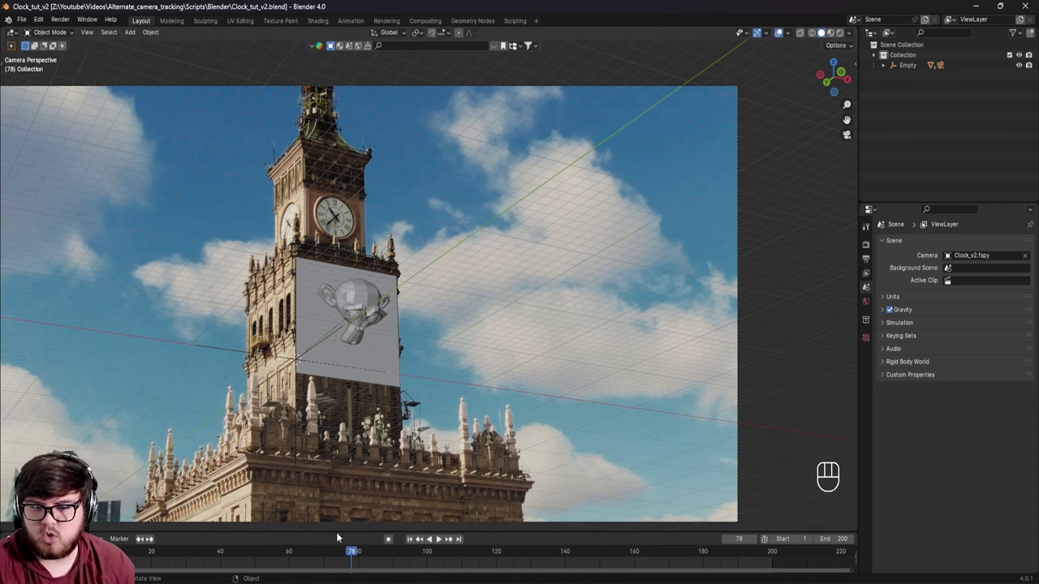
Go to frame 123, add a UV sphere, and move it in the horizontal plane to about 0.48 m X and -44.92 m Y
left_click_drag(339, 557, 506, 560)
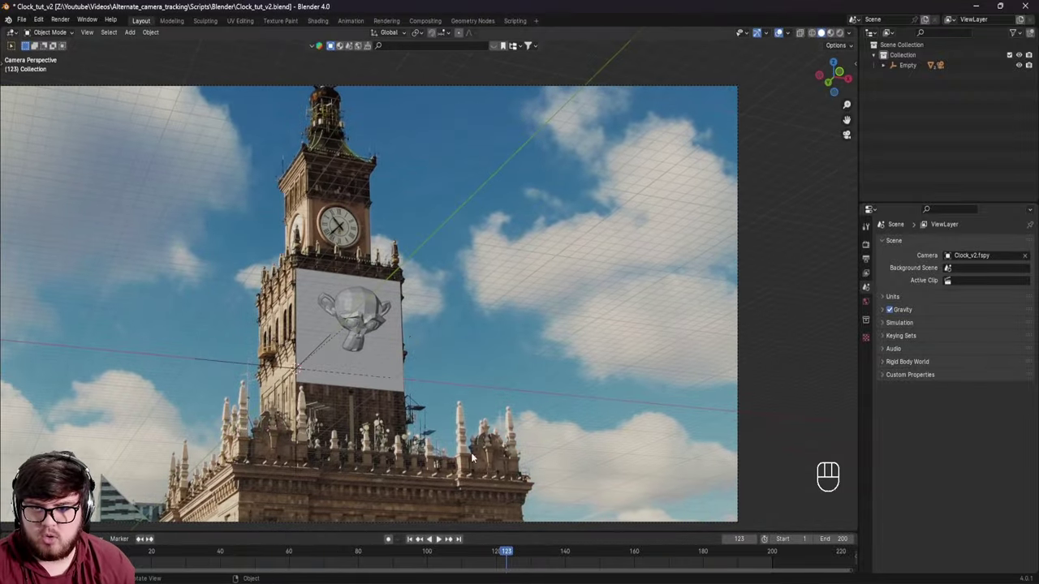
scroll(385, 324, "up", 2)
scroll(385, 326, "down", 2)
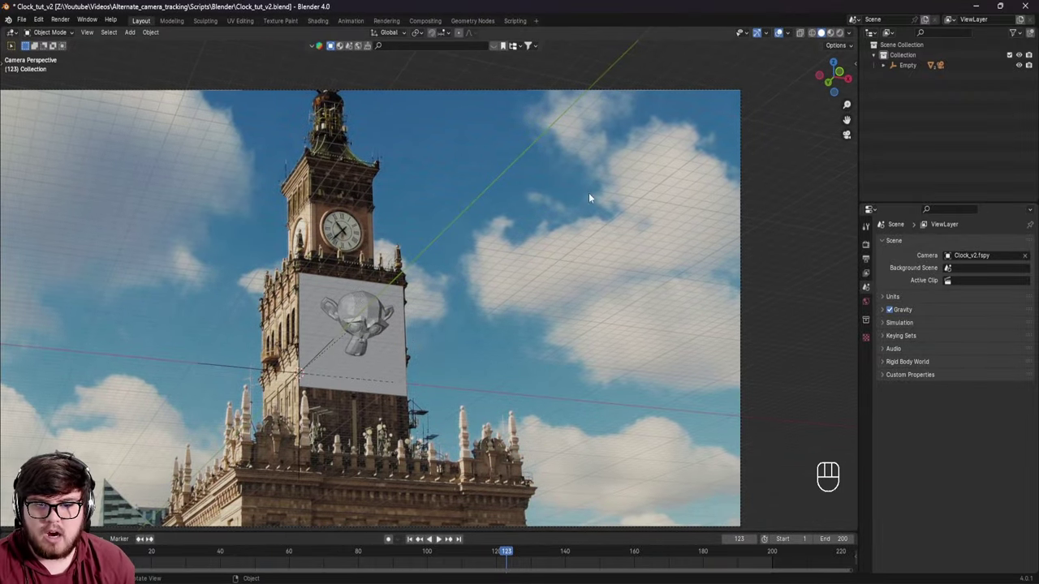
key("shift+a")
mouse_move(391, 212)
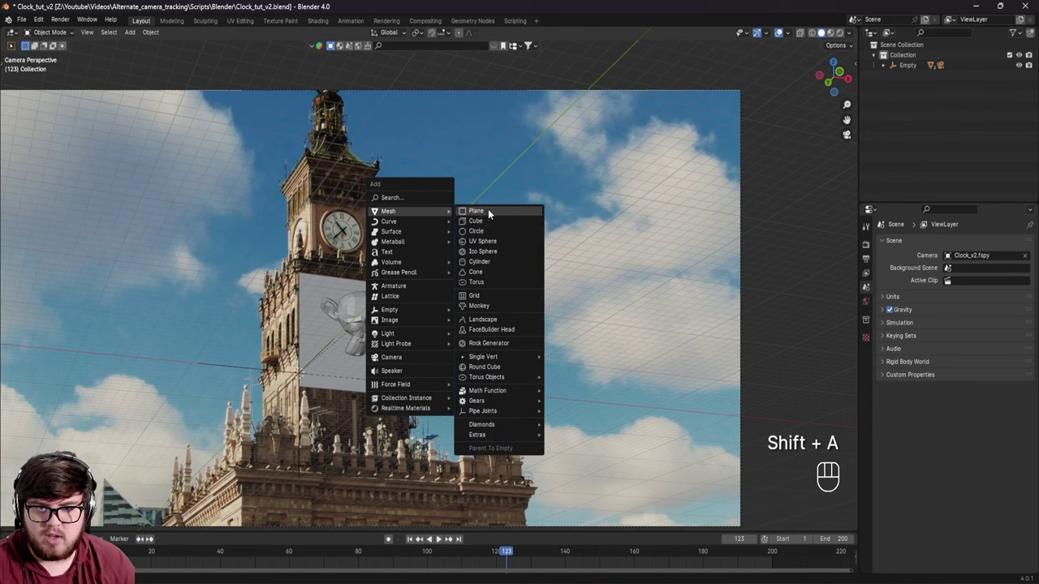
left_click(501, 241)
key("g")
key("shift+z")
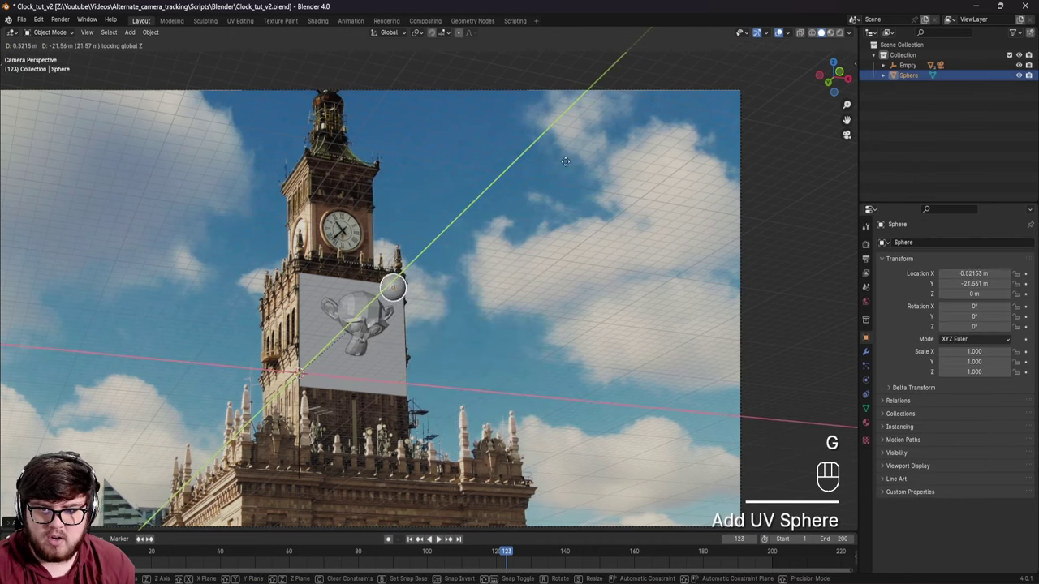
left_click(695, 33)
Scrub and play the shot to check how the sphere tracks beside the tower, and delete the sphere
left_click_drag(468, 559, 375, 553)
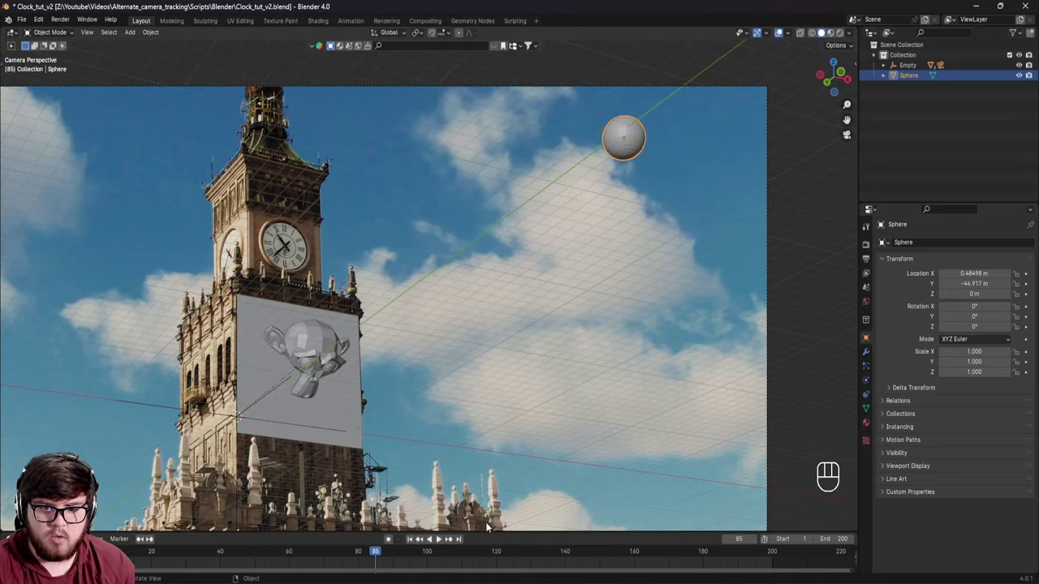
left_click(441, 539)
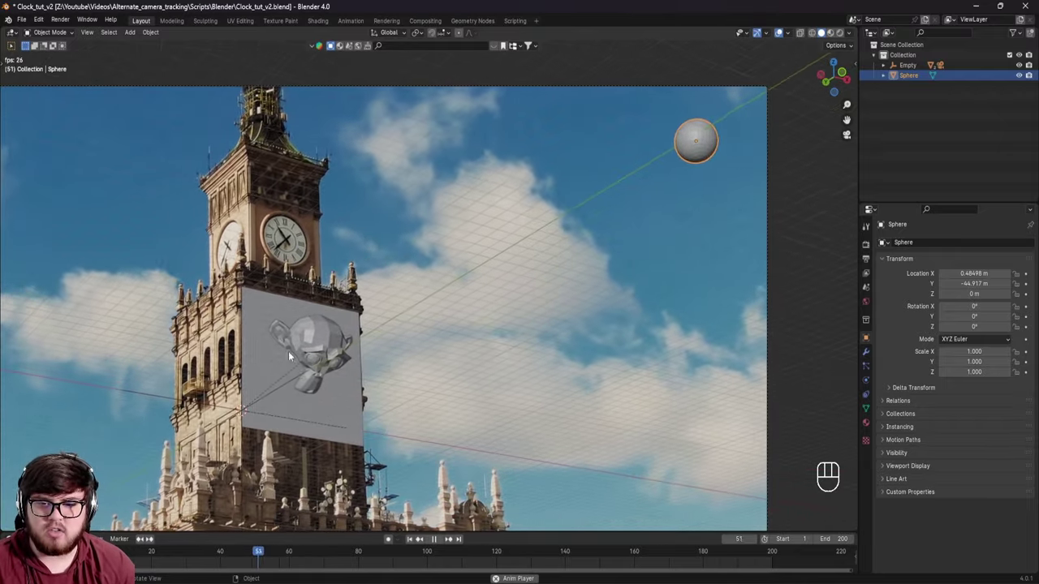
middle_click_drag(311, 381, 319, 372, "shift")
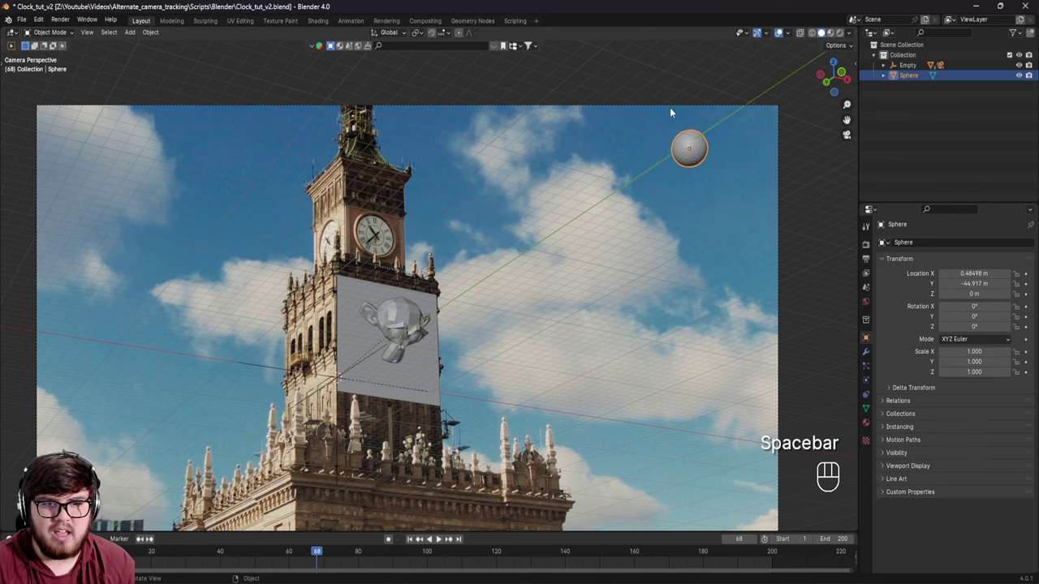
left_click_drag(317, 557, 520, 554)
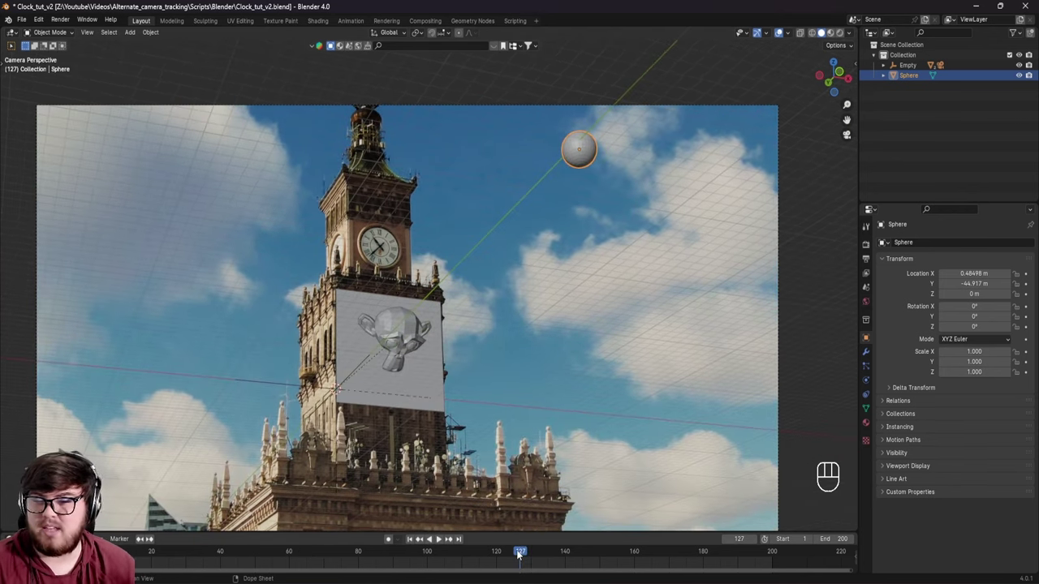
key("space")
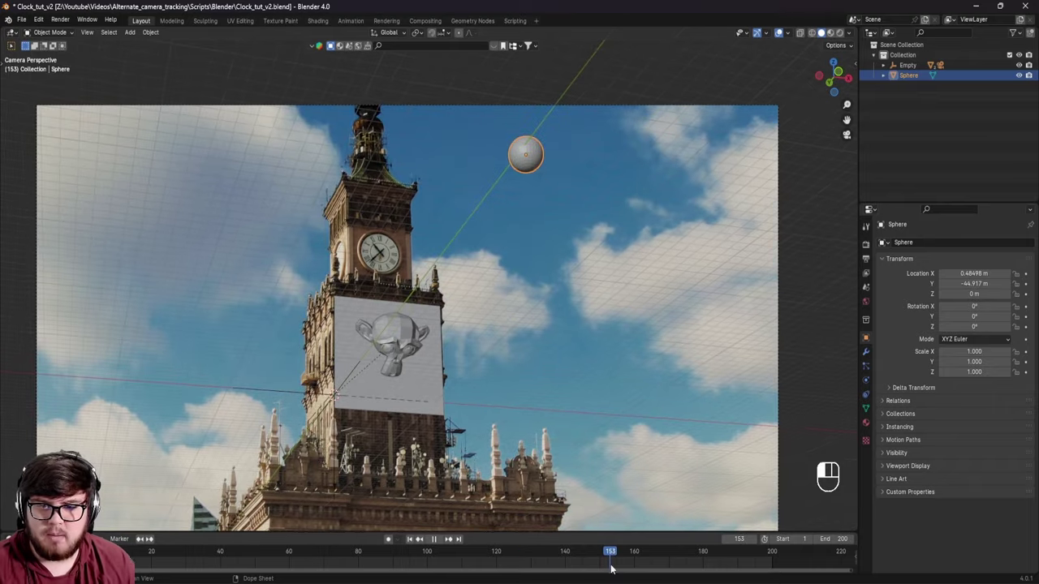
key("Delete")
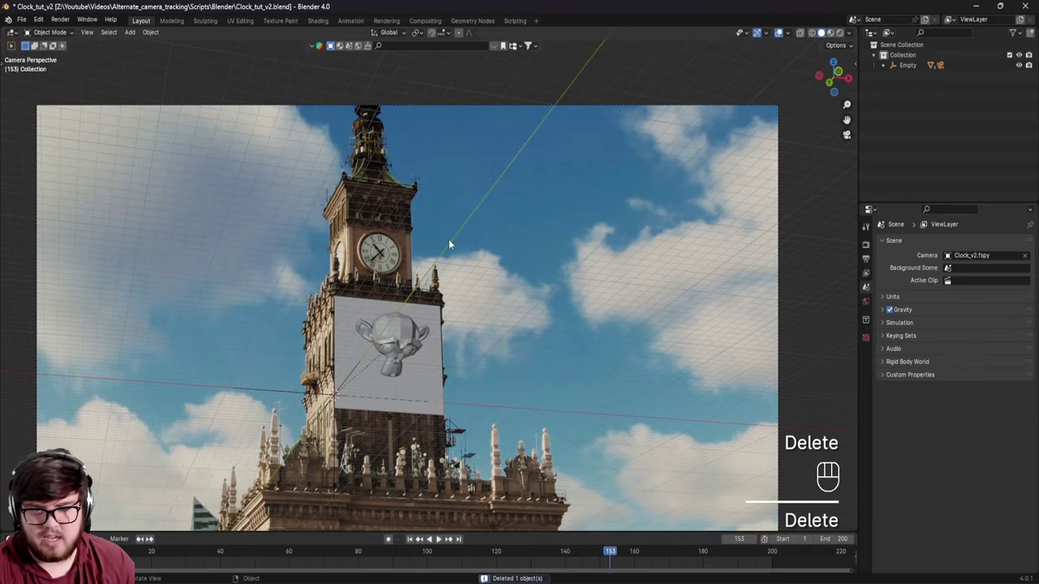
Hide the plane behind the monkey head on the tower and save the file
scroll(438, 365, "up", 7)
middle_click_drag(436, 379, 505, 350, "shift")
left_click(510, 181)
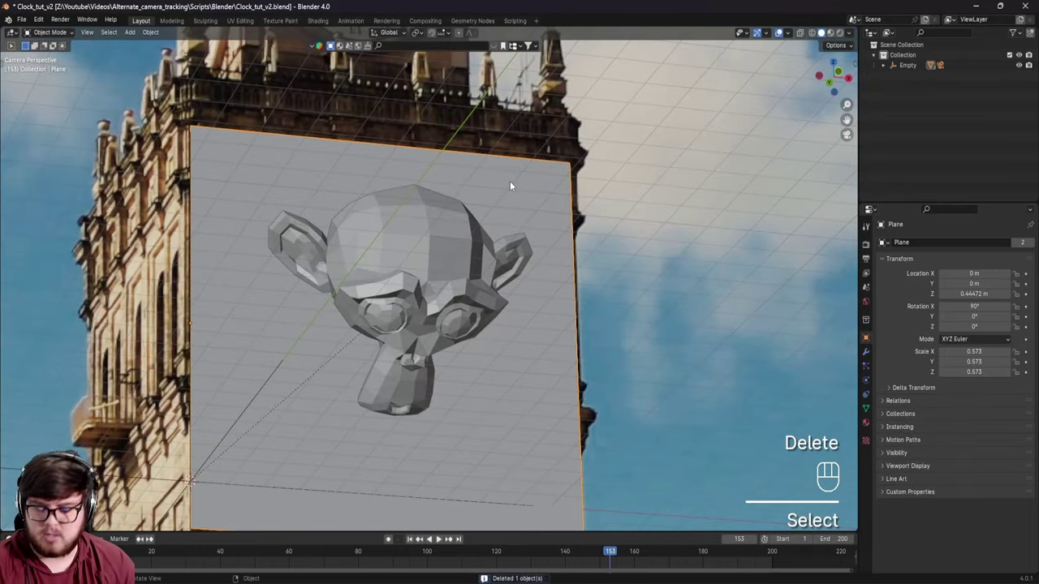
key("h")
scroll(510, 181, "down", 5)
middle_click_drag(498, 282, 491, 300, "shift")
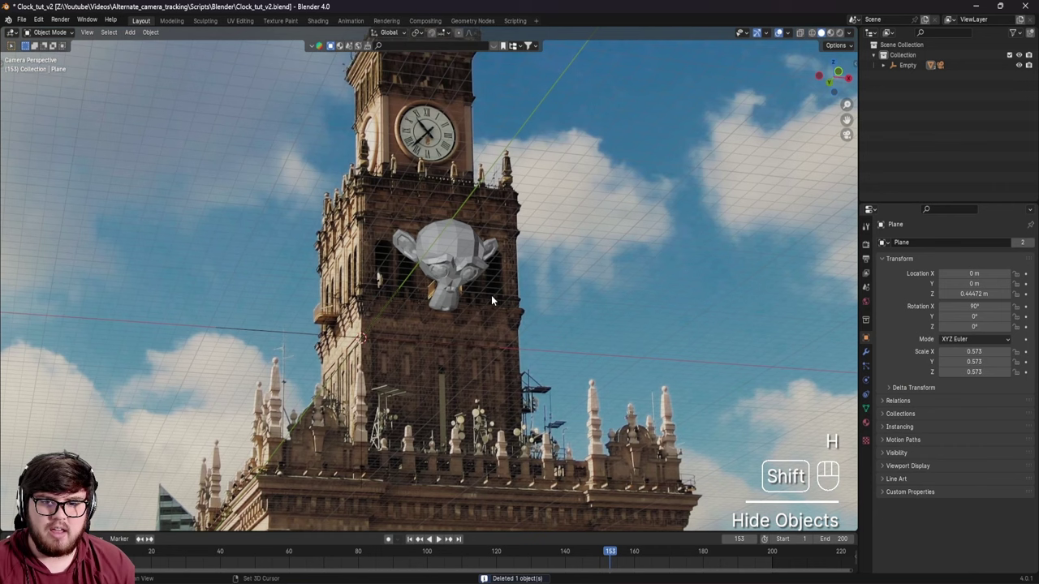
key("ctrl+s")
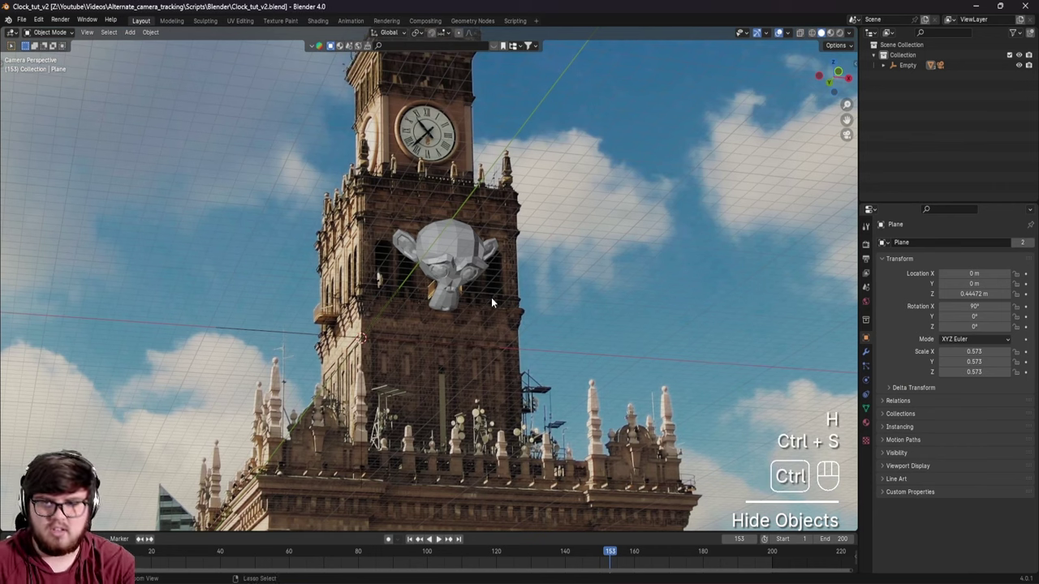
Play the tracked shot from frame 1 to check how the monkey head sticks to the tower, and save the file
left_click(410, 539)
key("space")
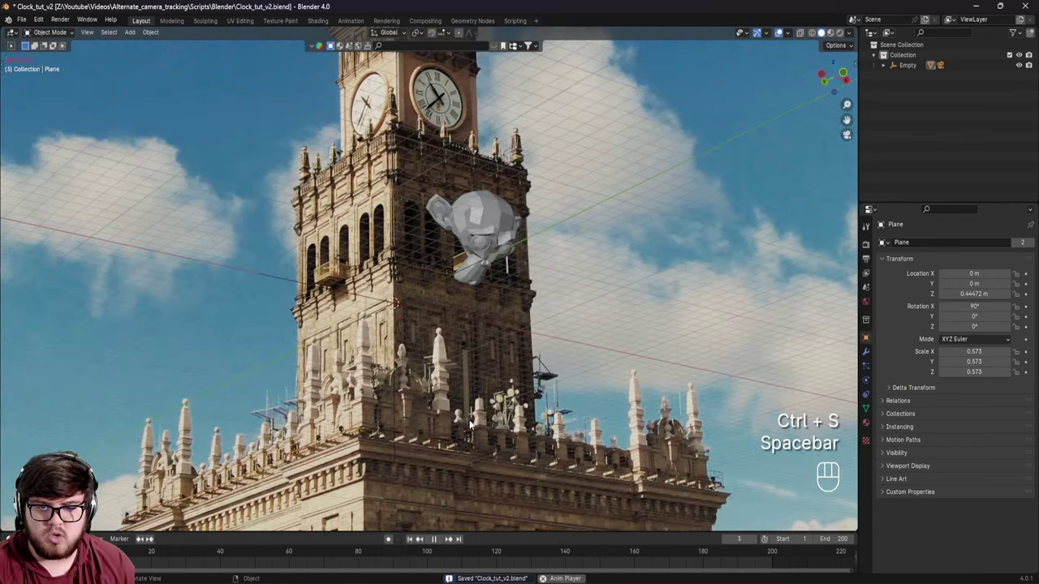
scroll(482, 420, "down", 4)
middle_click_drag(483, 420, 436, 368, "shift")
scroll(436, 368, "up", 1)
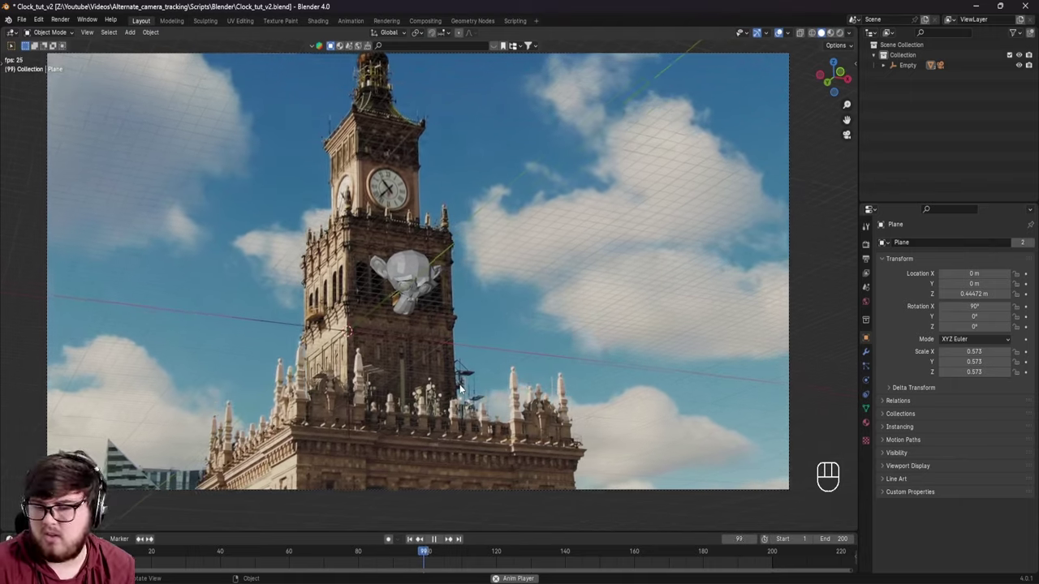
middle_click_drag(459, 384, 580, 324, "shift")
key("ctrl+s")
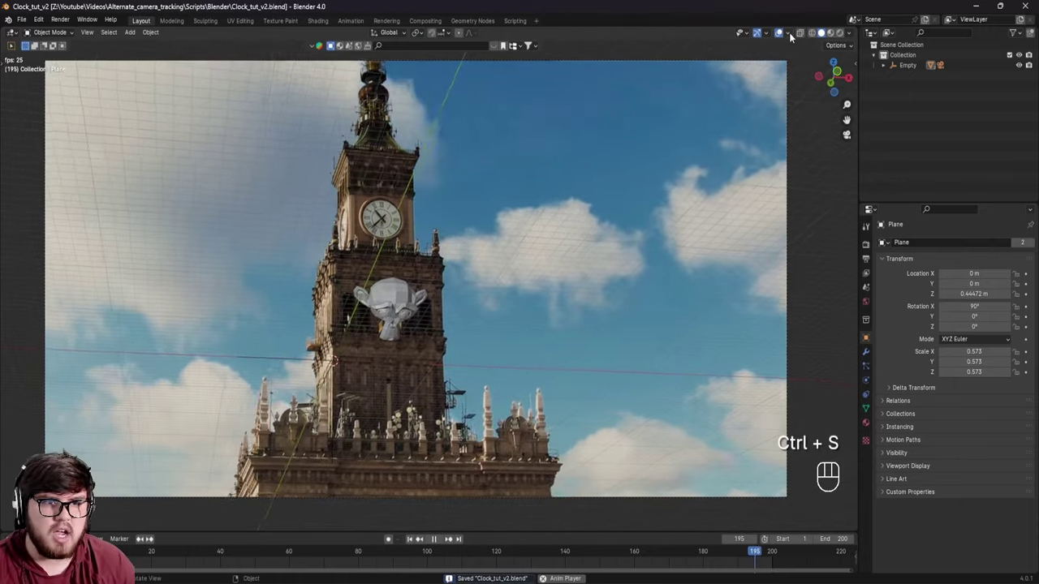
Turn off the floor grid and the X and Y axis overlays in the viewport, and save the file
left_click(787, 32)
left_click(818, 80)
left_click(830, 80)
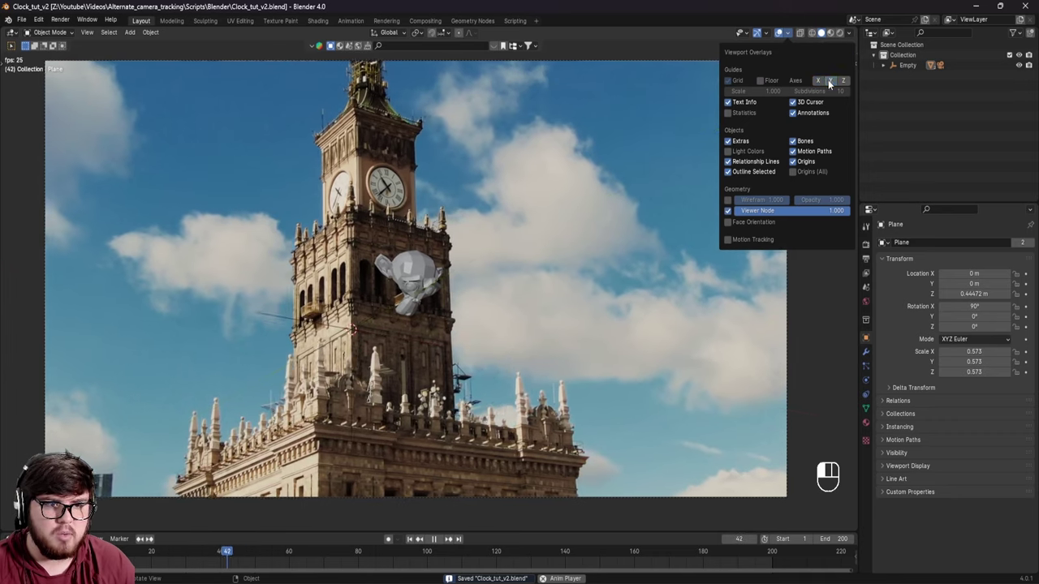
key("ctrl+s")
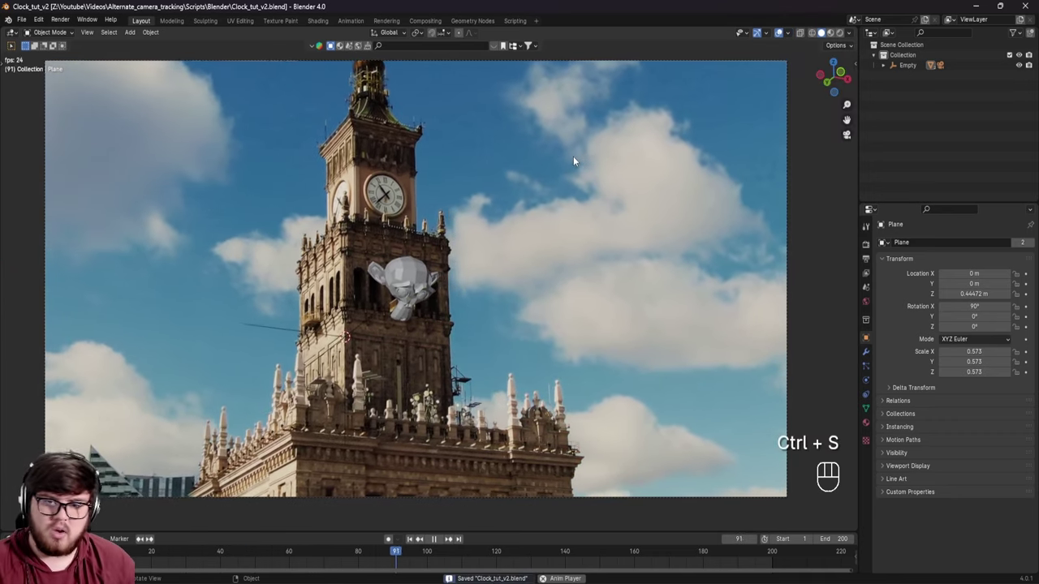